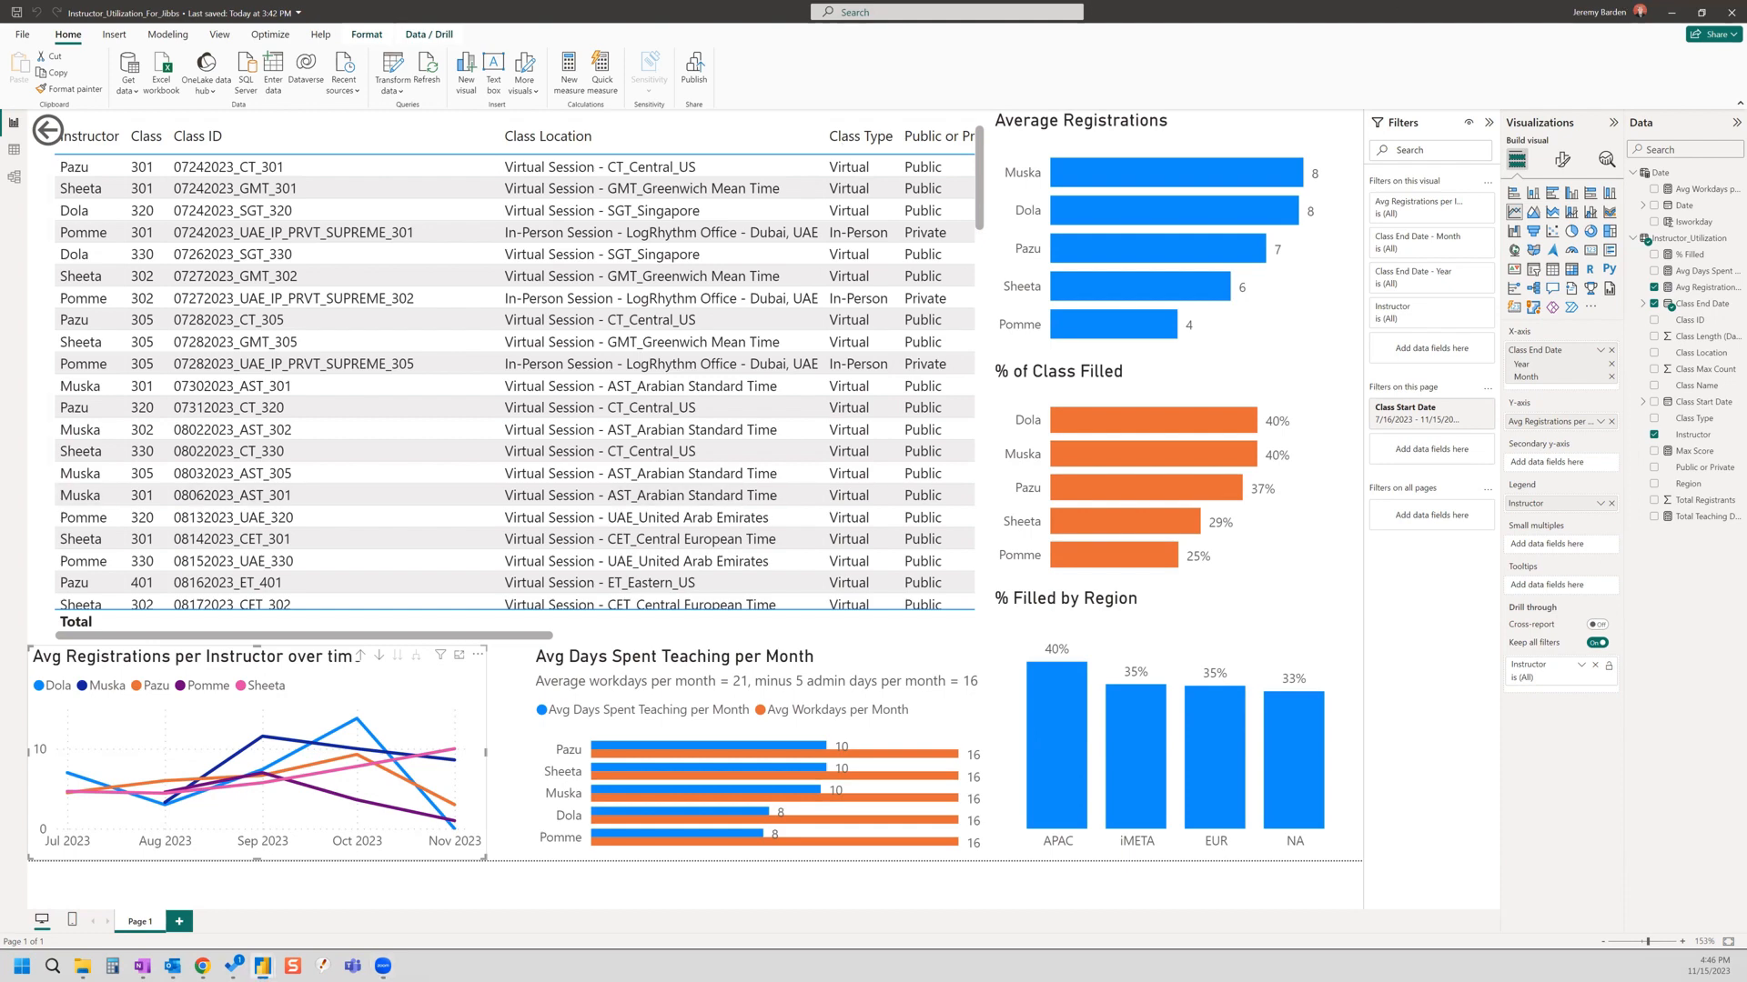
# Step: Shorten the class table to the upper part of the page and extend the Avg Days Spent Teaching per Month chart upward
pyautogui.click(473, 639)
pyautogui.moveTo(515, 645); pyautogui.dragTo(512, 369)
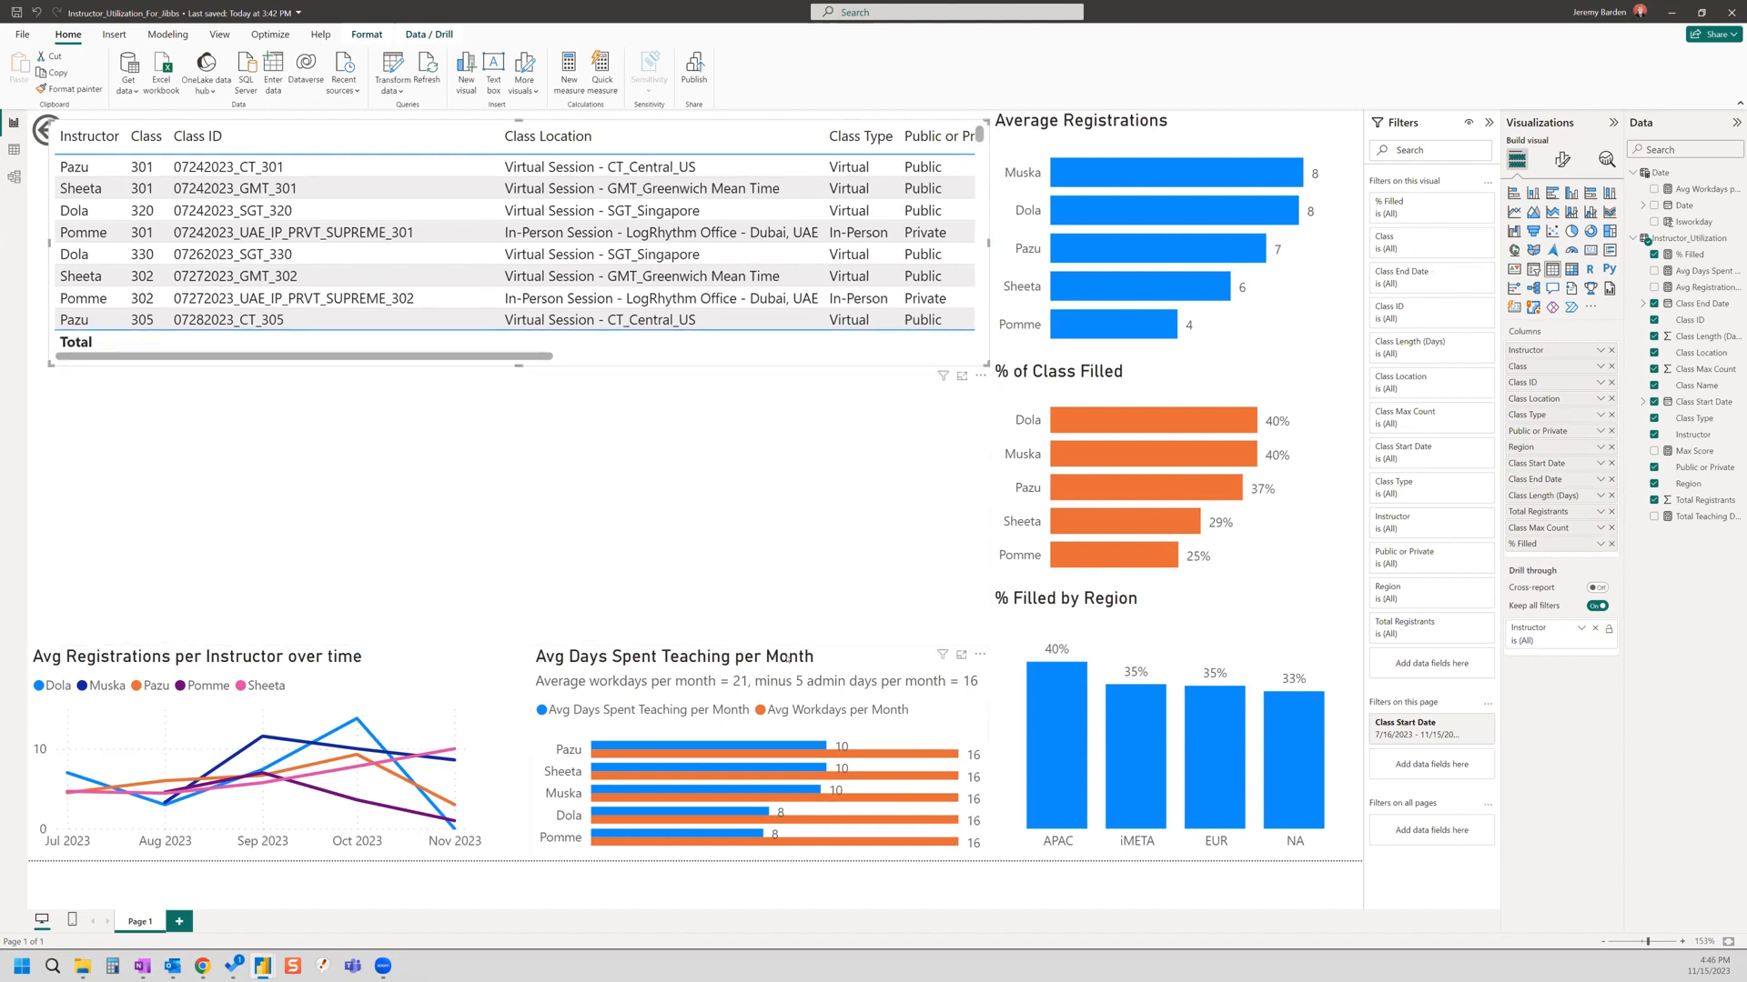
pyautogui.click(737, 646)
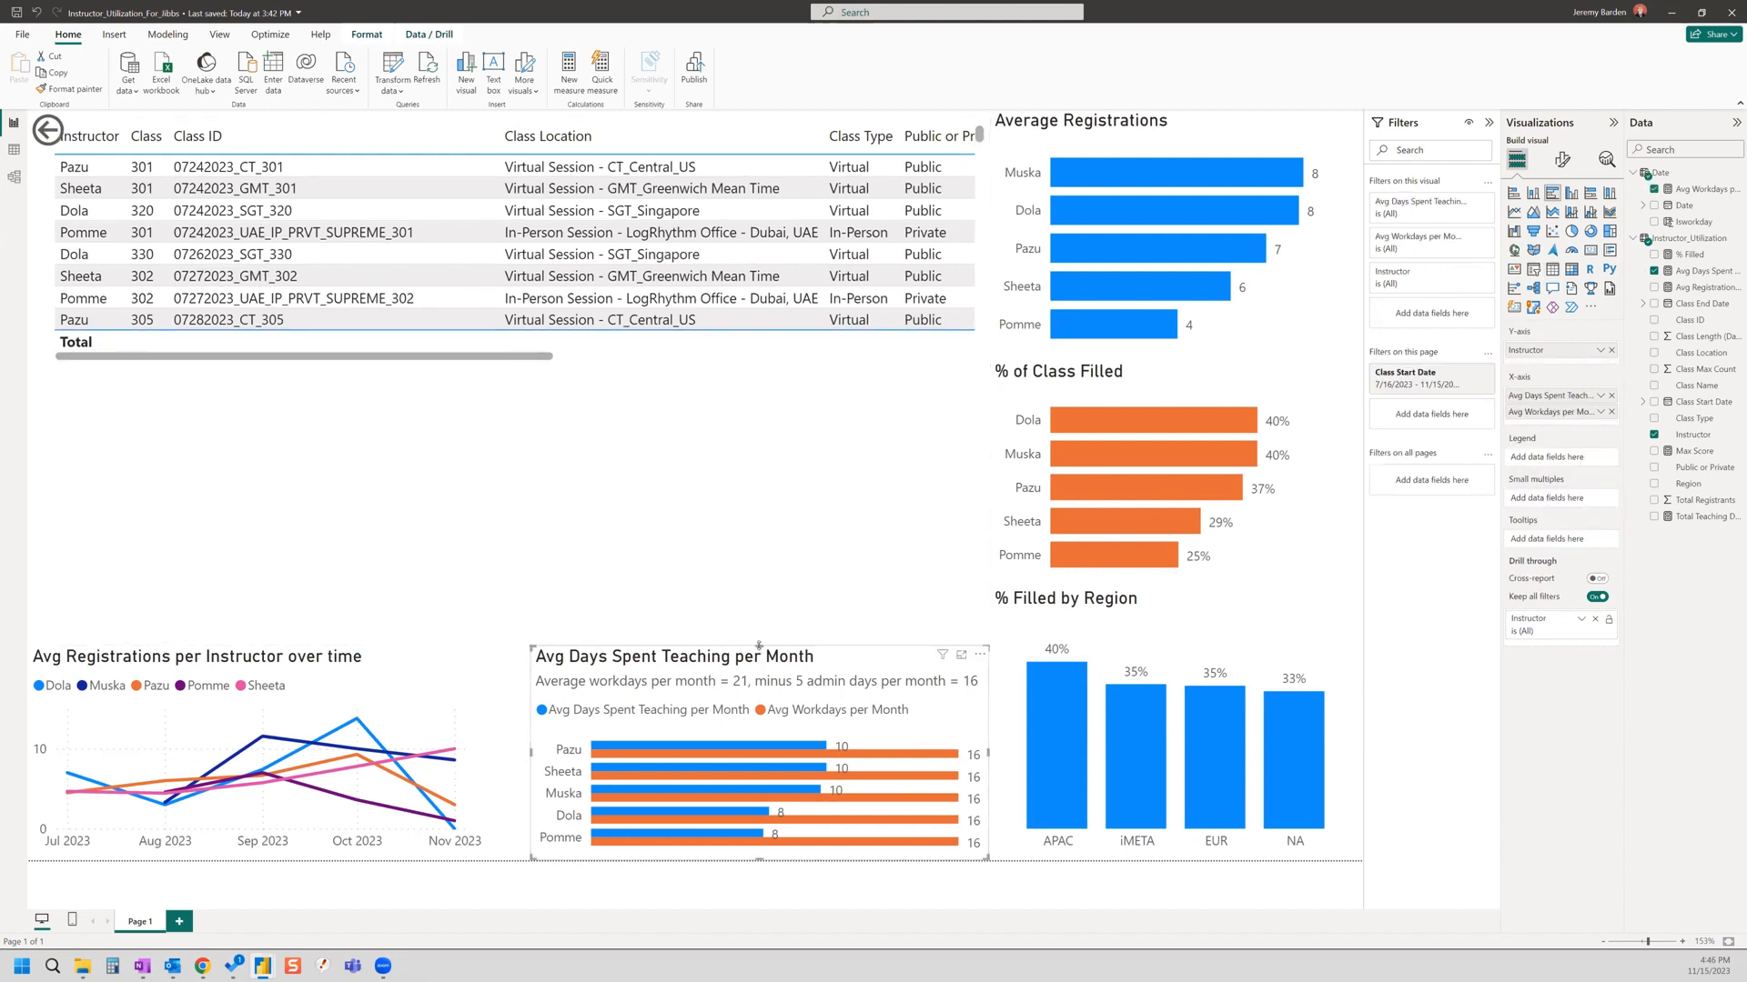
pyautogui.moveTo(759, 645); pyautogui.dragTo(758, 558)
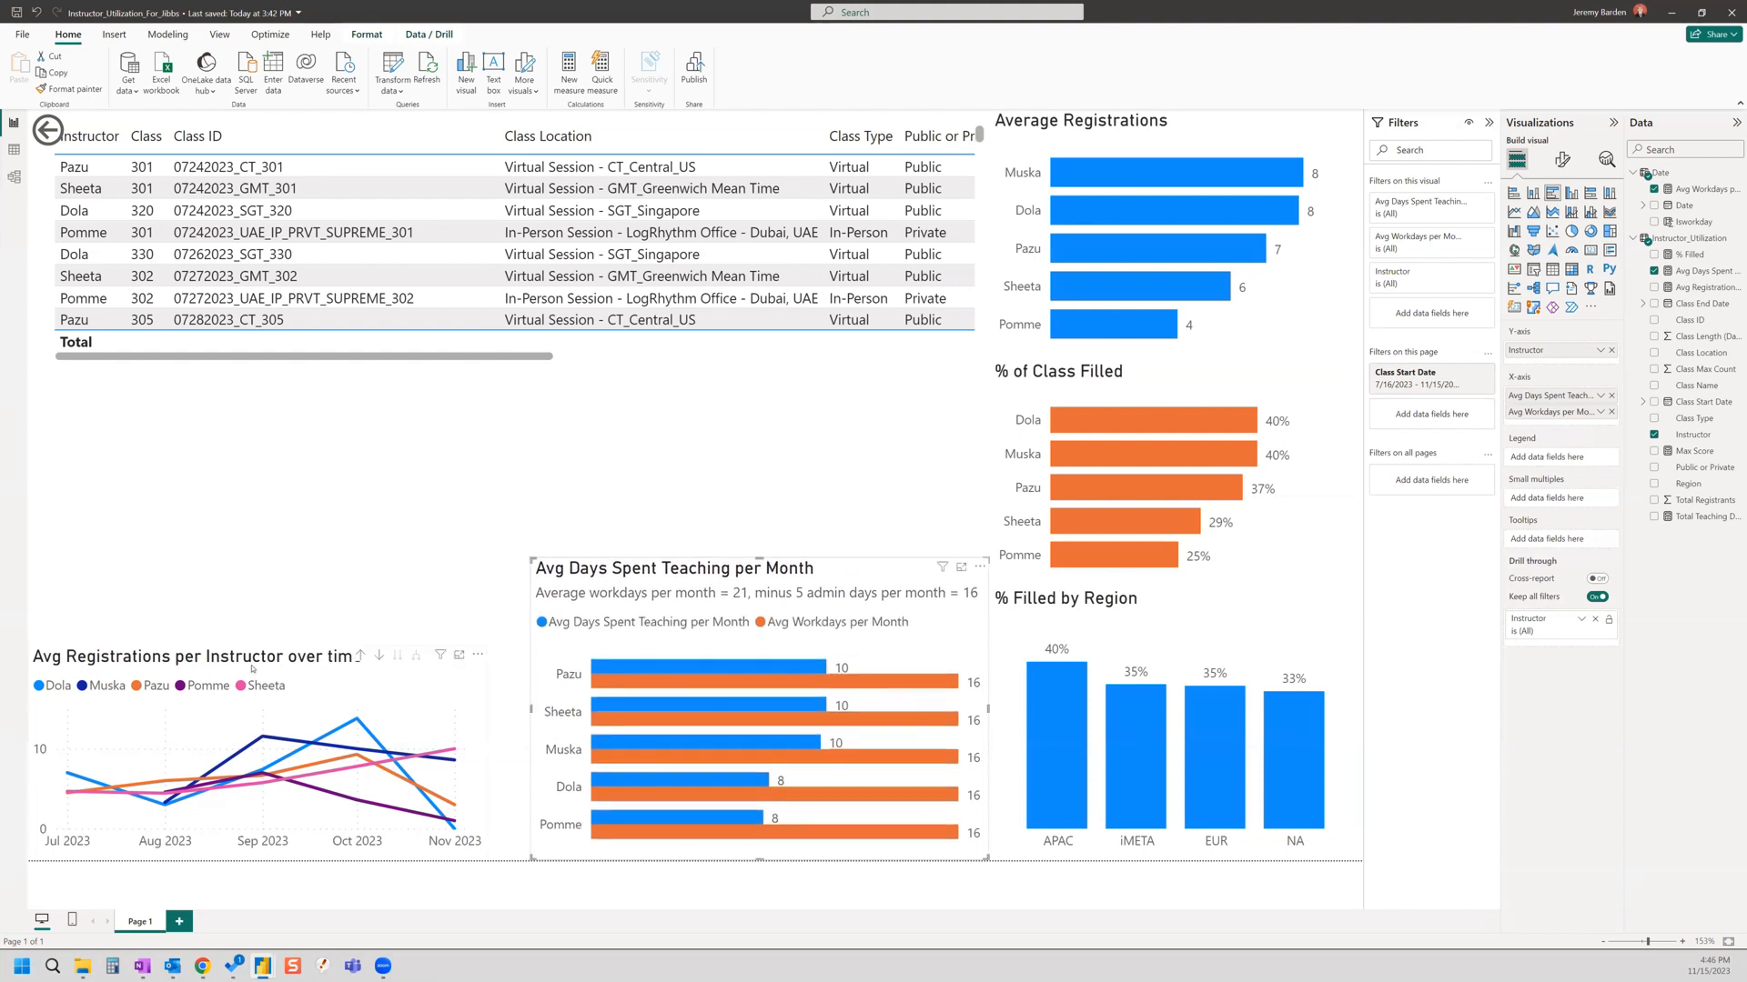
# Step: Move the Avg Registrations per Instructor line chart above the teaching days chart and shorten the class table to clear it
pyautogui.moveTo(244, 655); pyautogui.dragTo(748, 354)
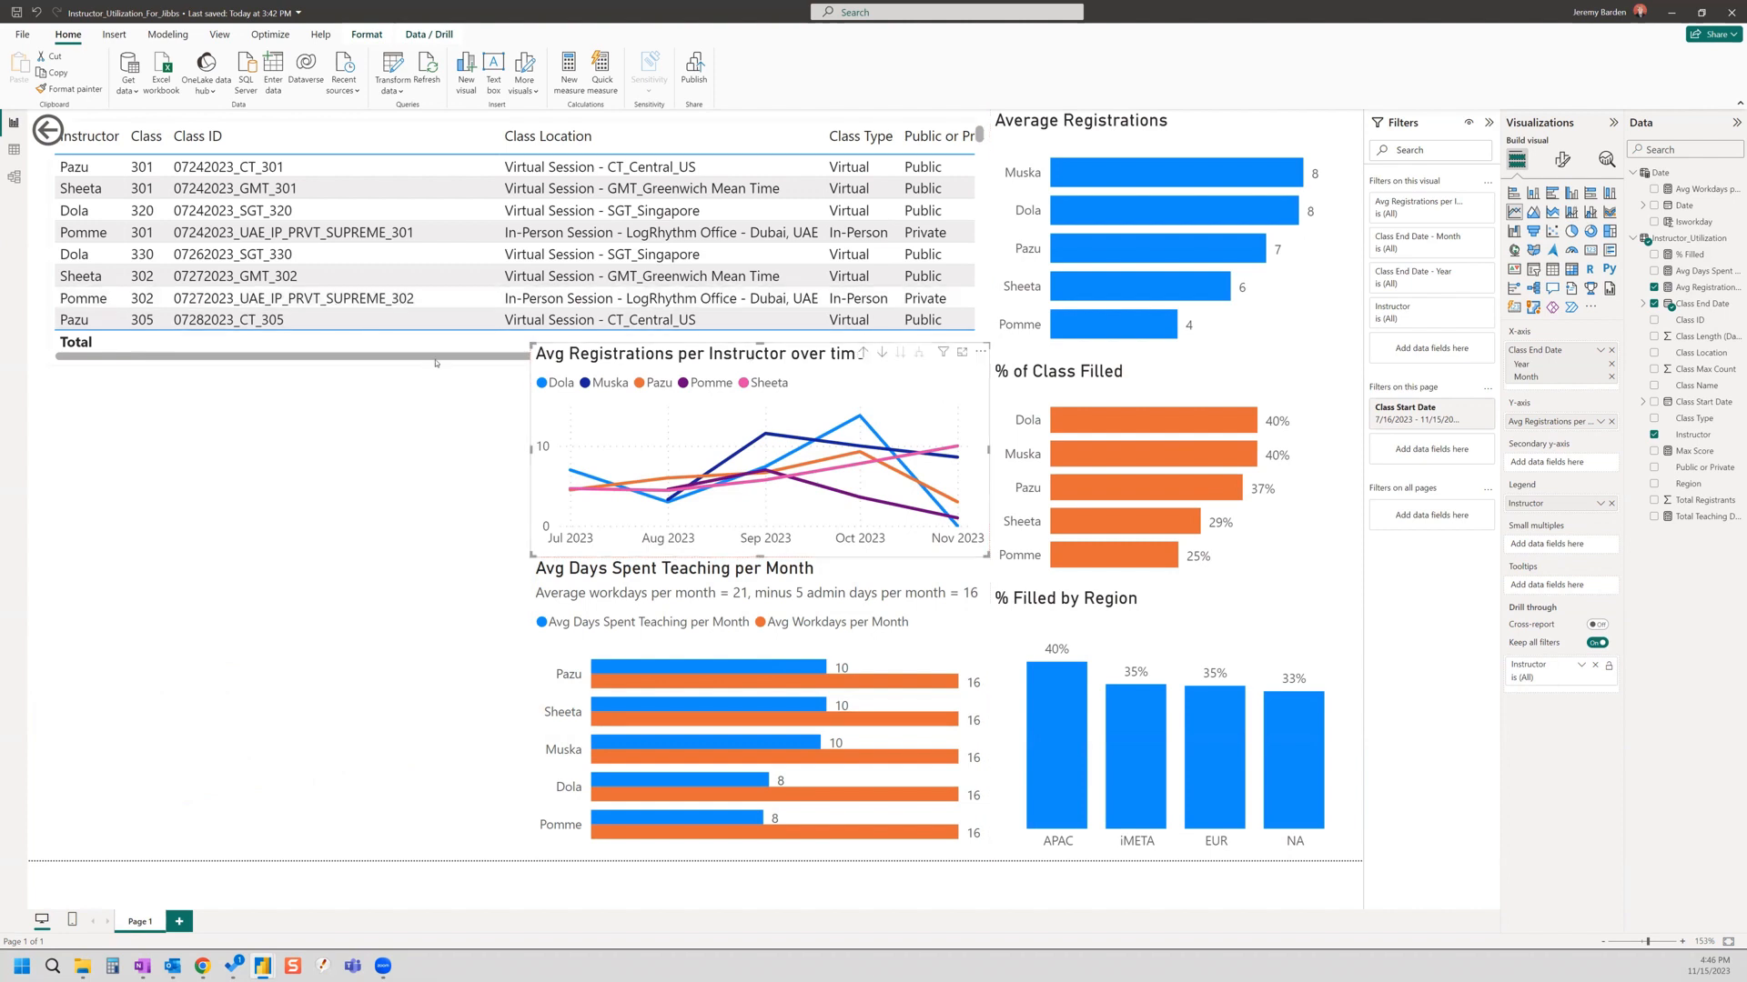
pyautogui.moveTo(506, 358); pyautogui.dragTo(523, 342)
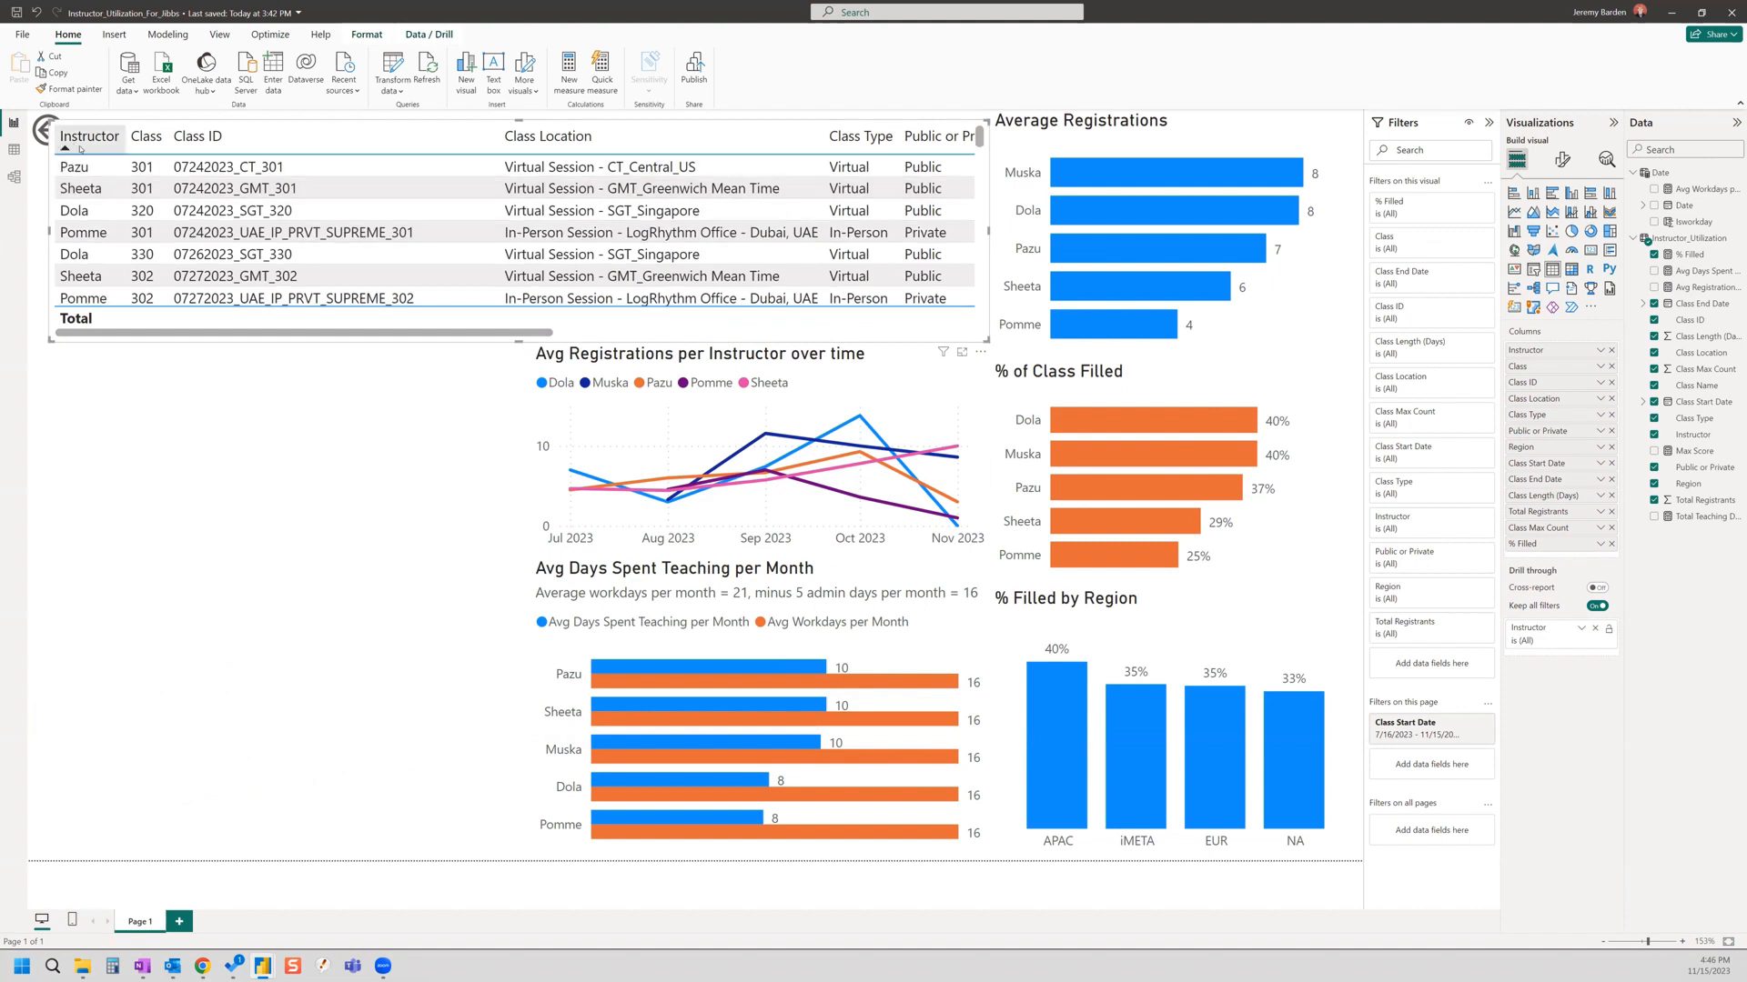
# Step: Delete the back arrow button and extend the class table into the page's upper-left corner
pyautogui.click(43, 130)
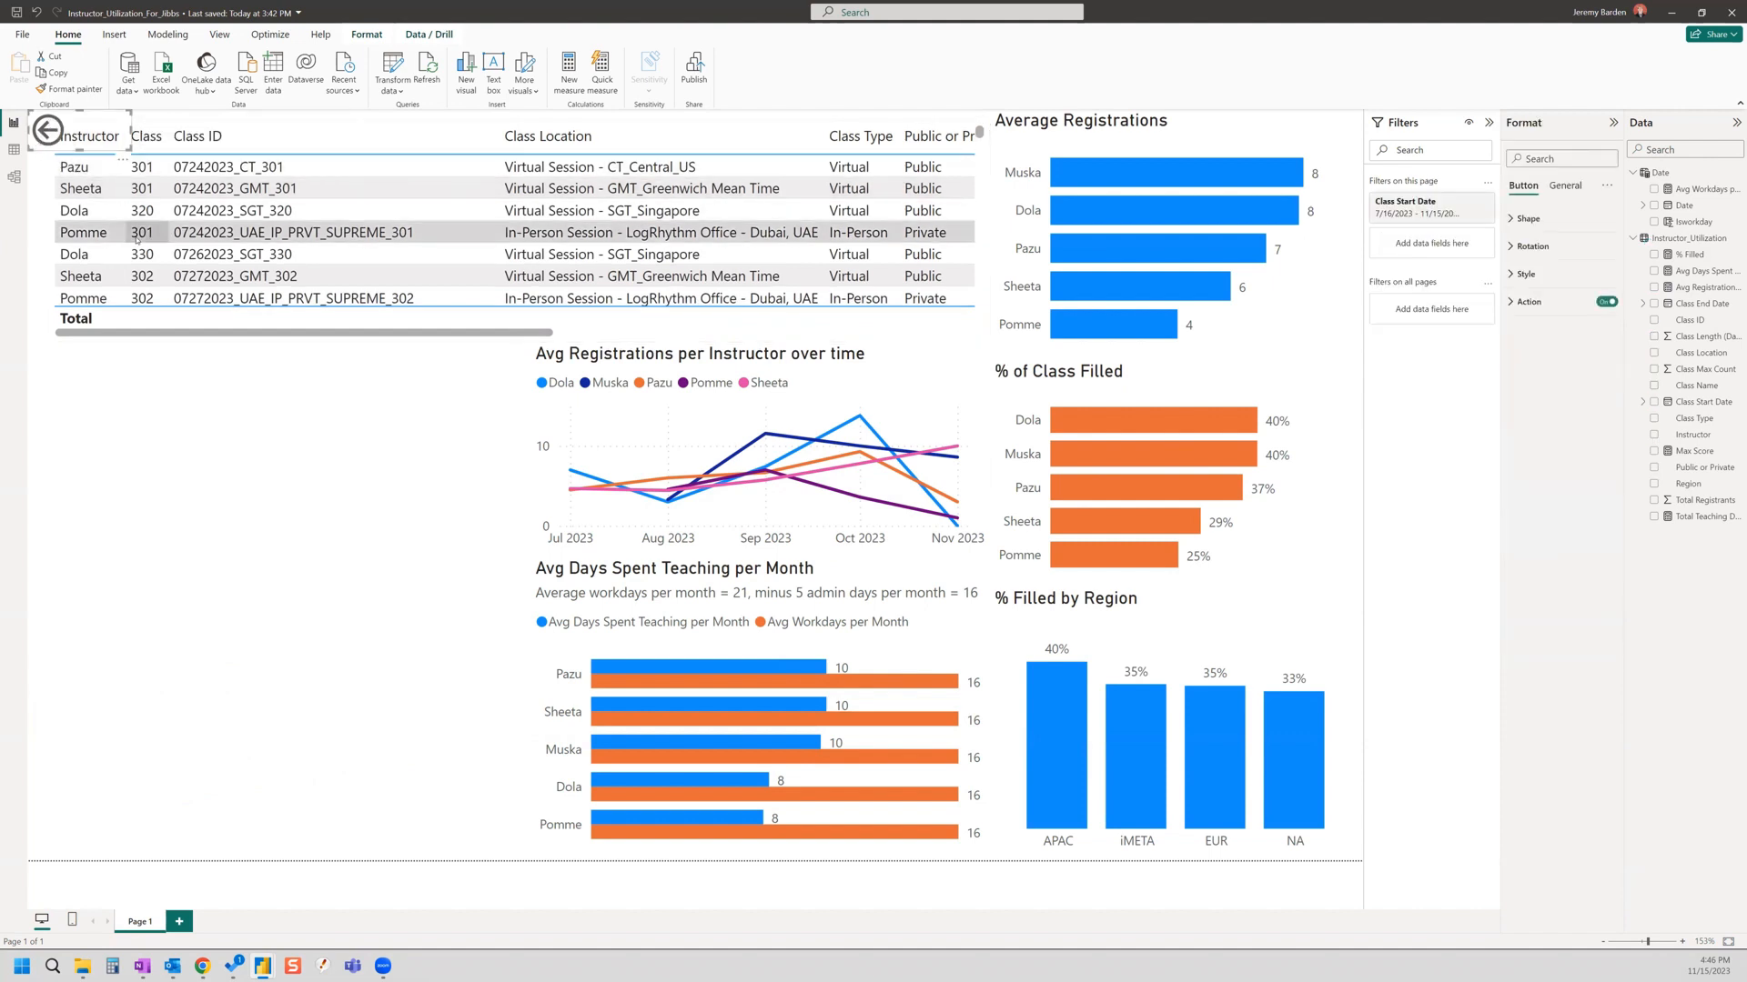
pyautogui.press('Delete')
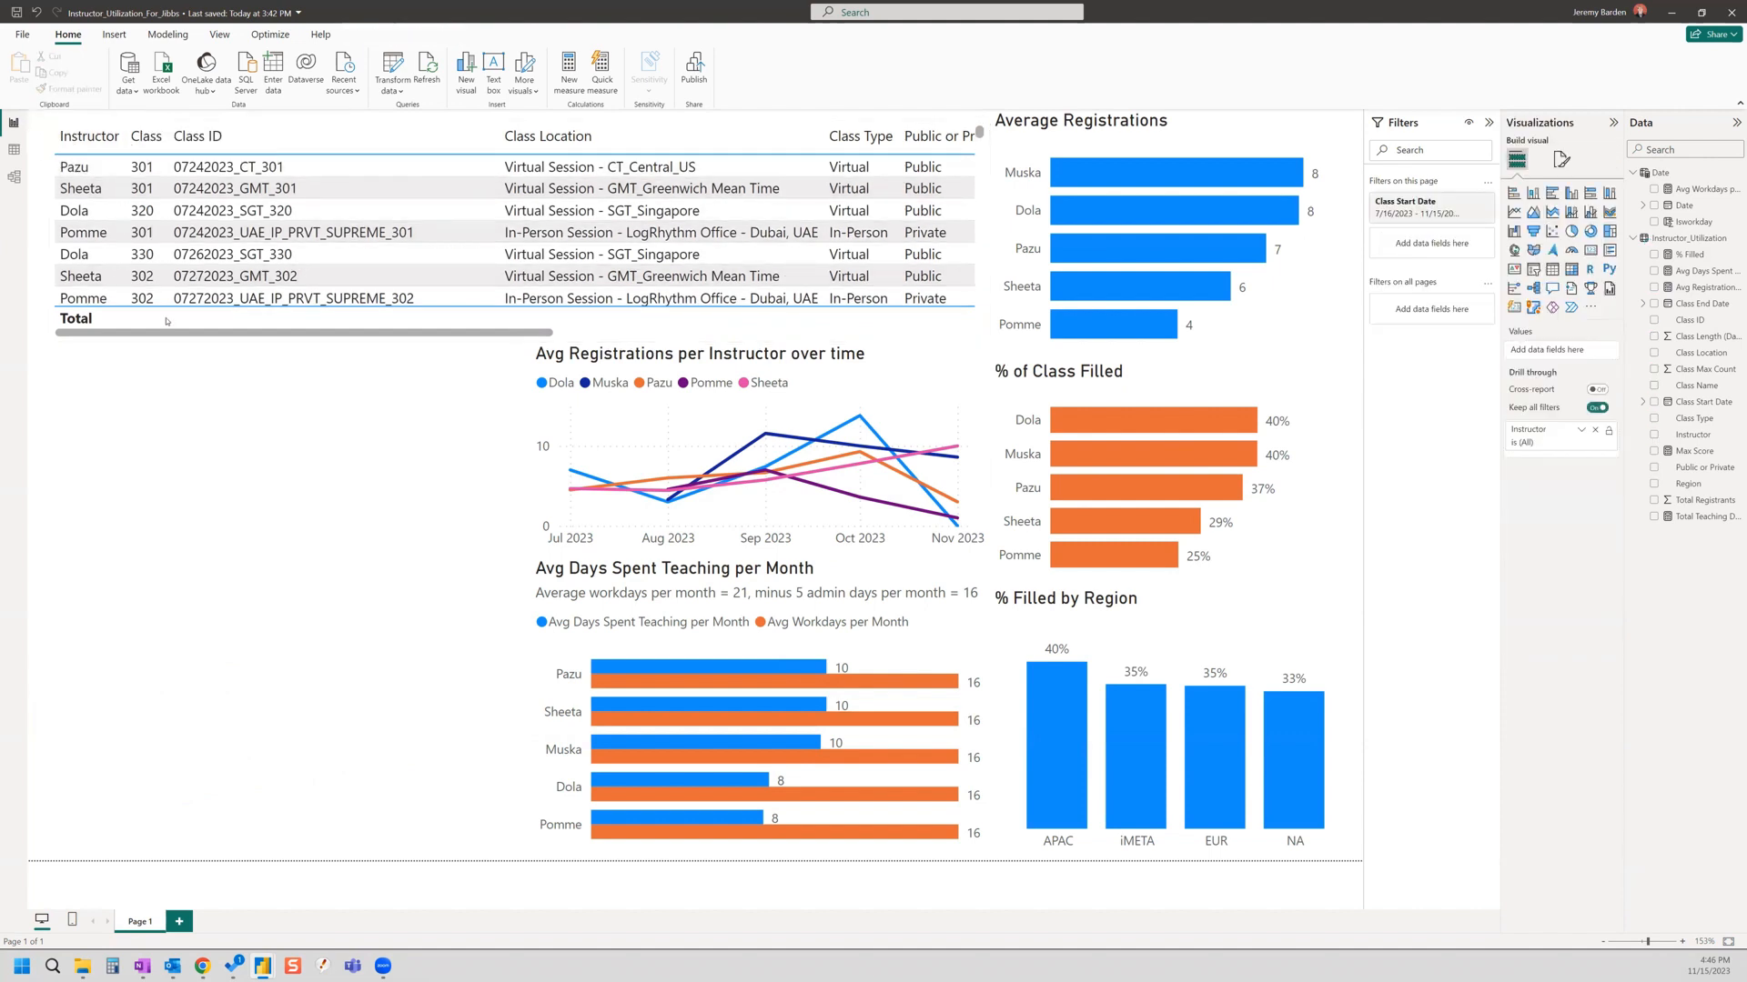
pyautogui.click(77, 187)
pyautogui.moveTo(40, 121); pyautogui.dragTo(29, 110)
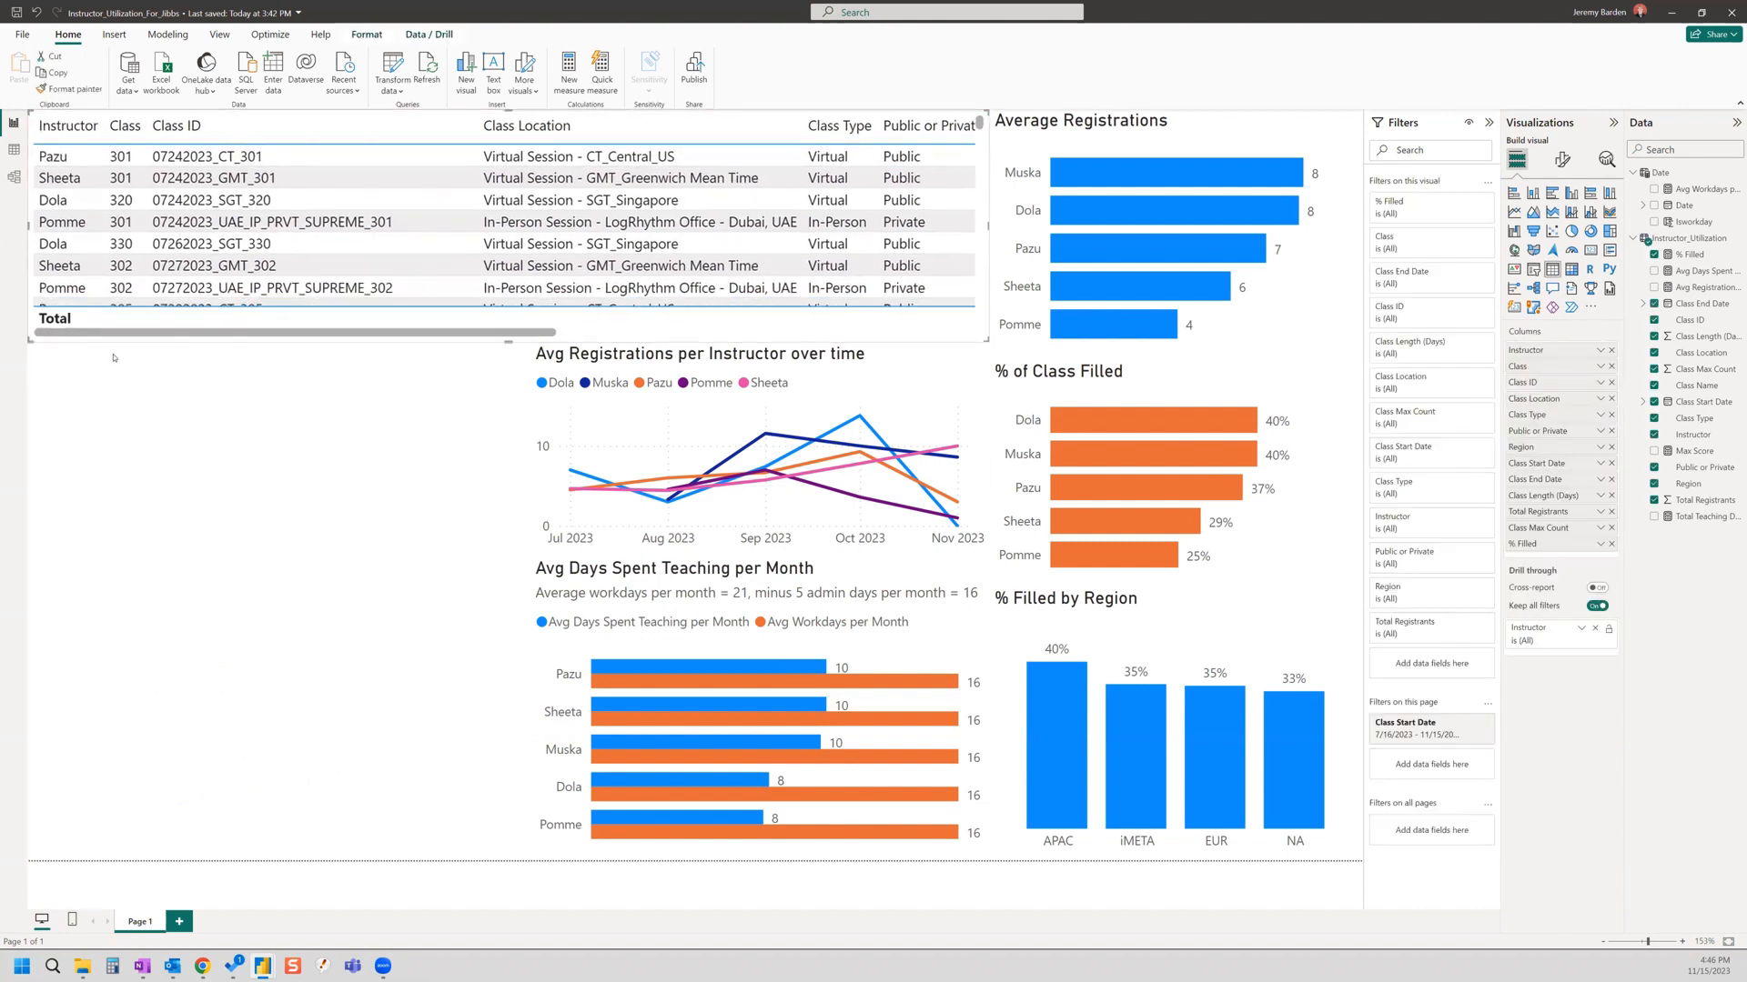
# Step: Add a clustered bar chart in the empty space below the table, make it taller, and put Instructor on its Y-axis
pyautogui.click(358, 537)
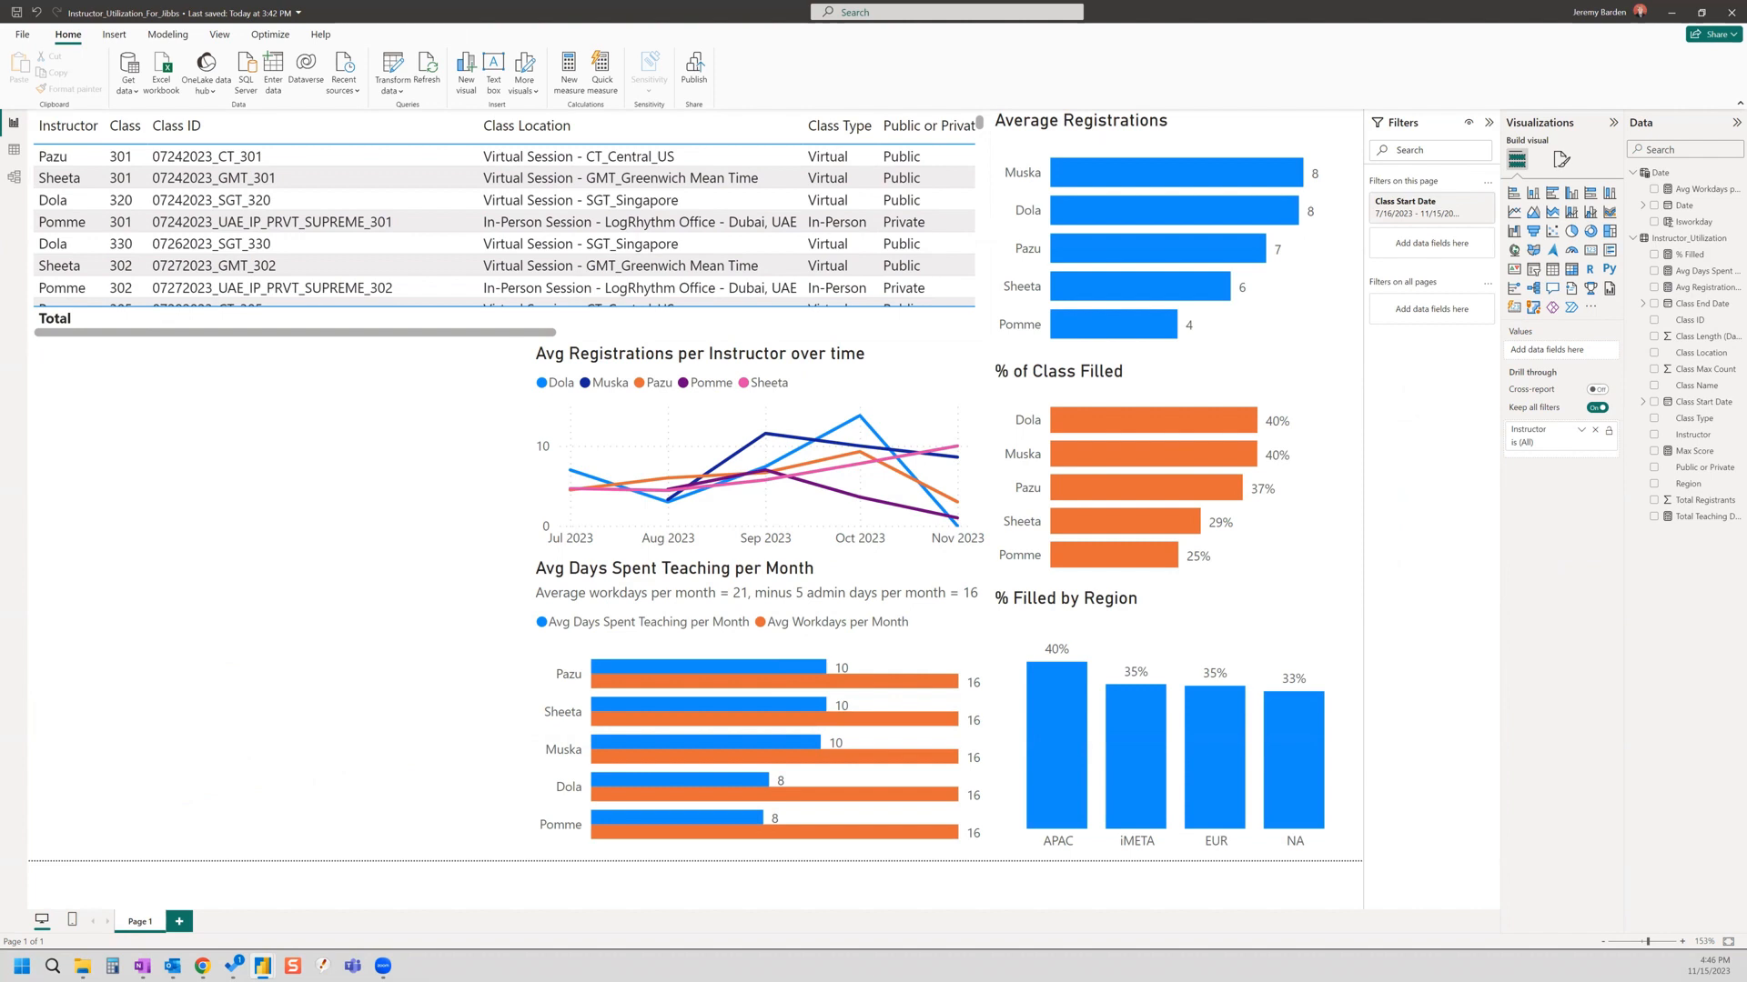
pyautogui.moveTo(834, 525)
pyautogui.click(1552, 193)
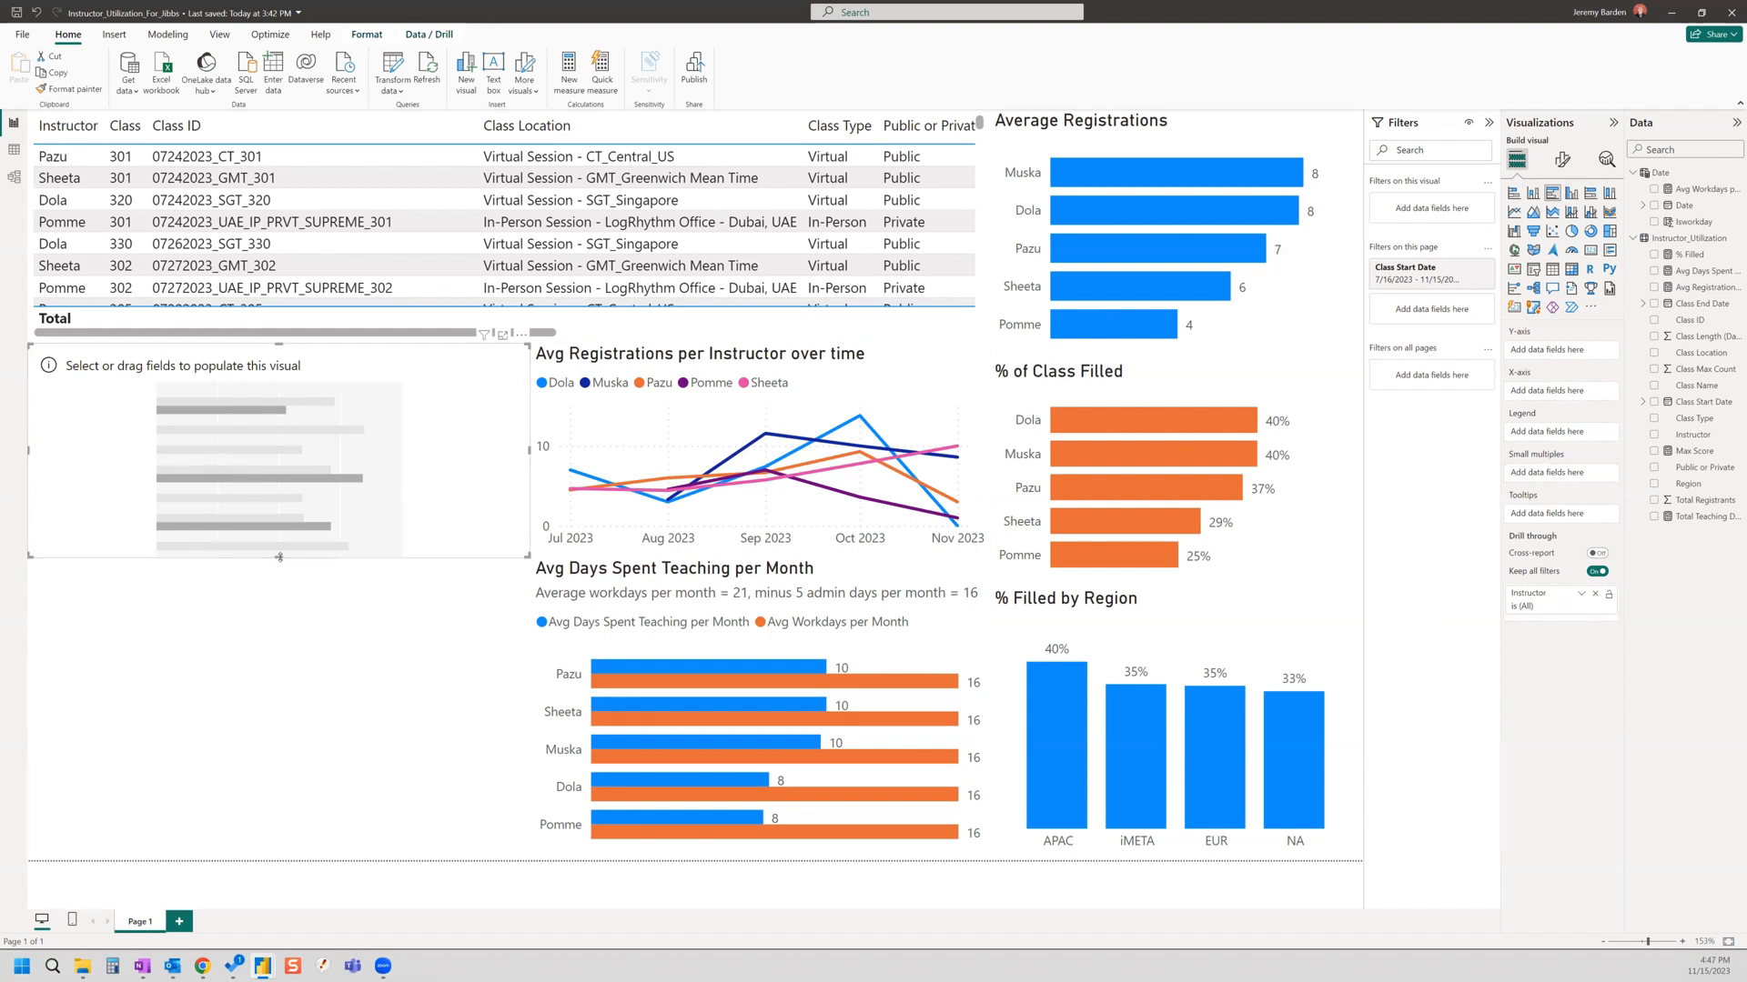
pyautogui.moveTo(281, 599); pyautogui.dragTo(280, 632)
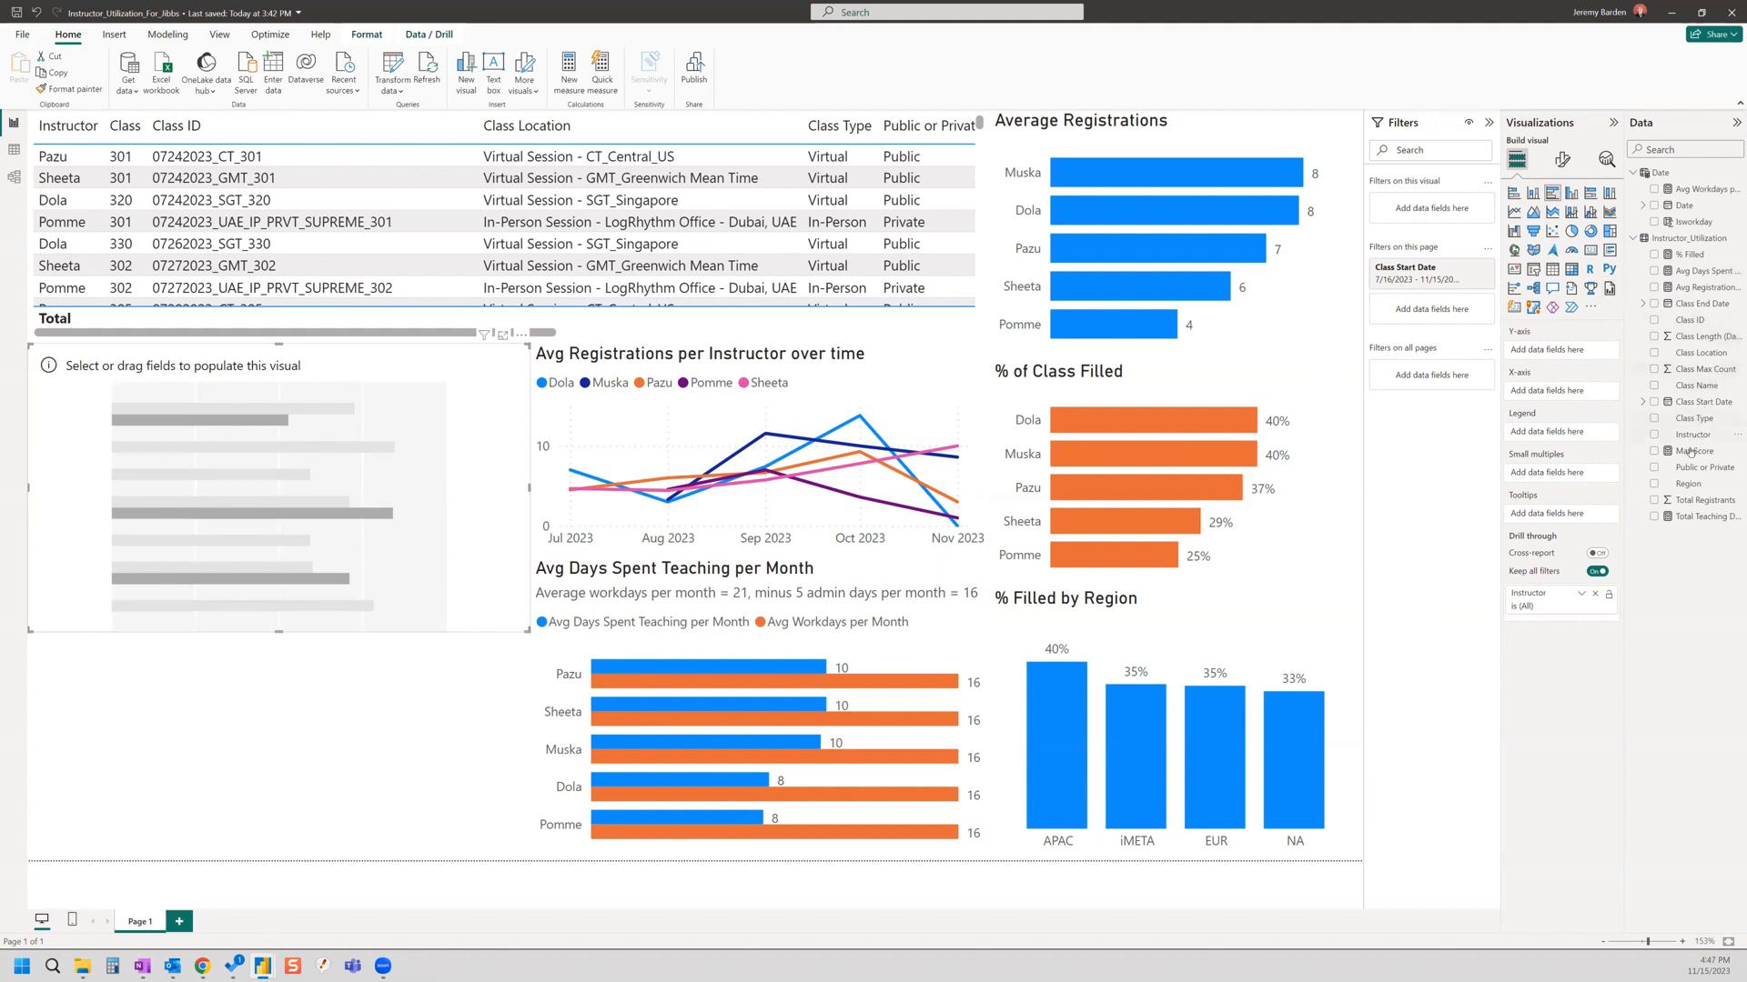
pyautogui.moveTo(1692, 435); pyautogui.dragTo(1553, 351)
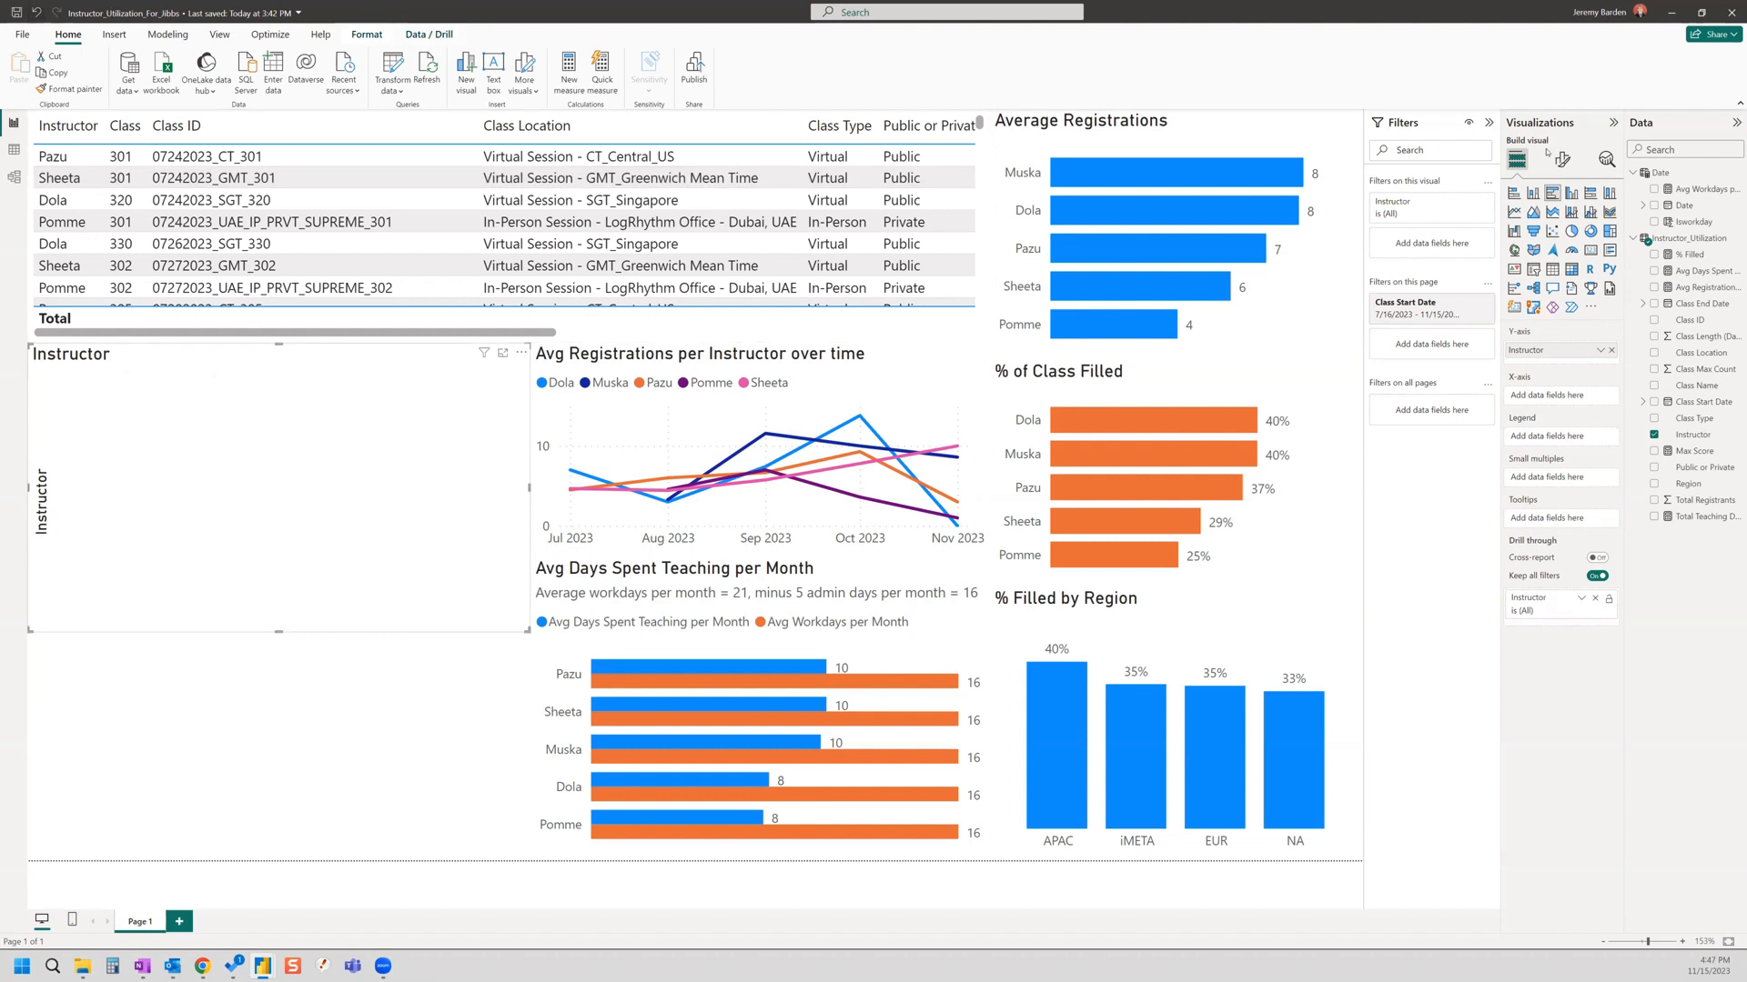
# Step: Create a measure in the Instructor_Utilization table: Score = [Avg Days Spent Teaching per Month]*[Avg Registrations per Instructor]
pyautogui.click(1690, 239)
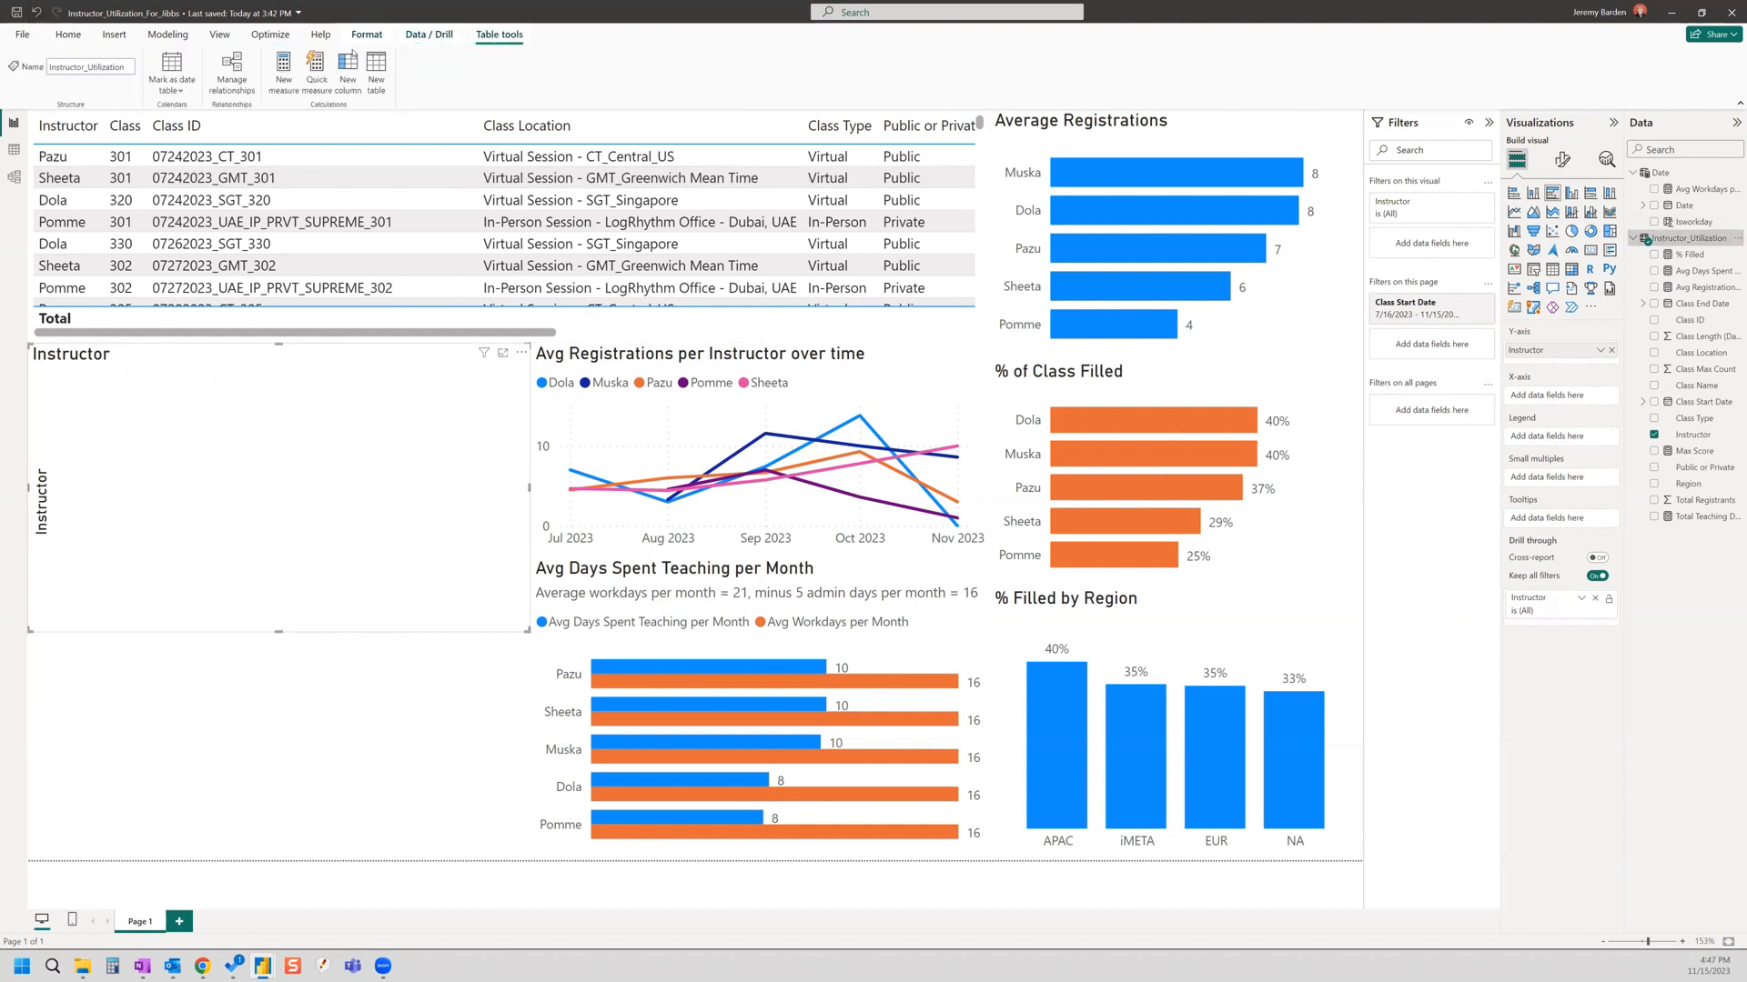
pyautogui.click(281, 73)
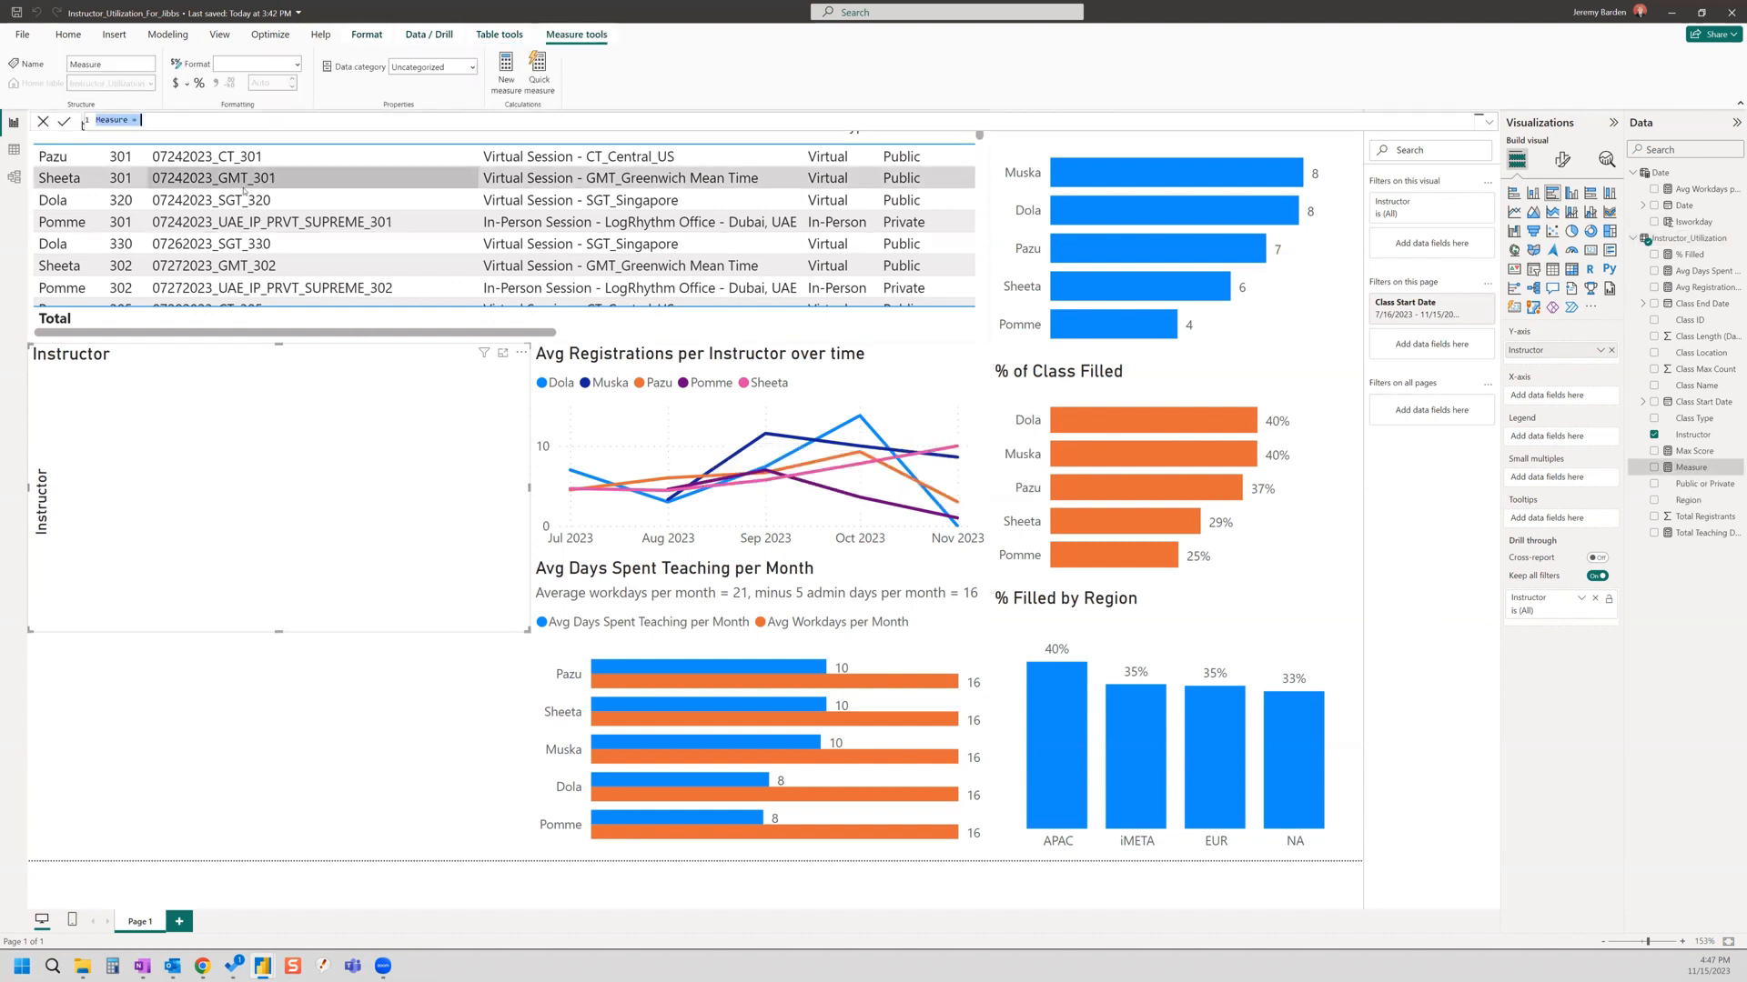
pyautogui.write('Score =')
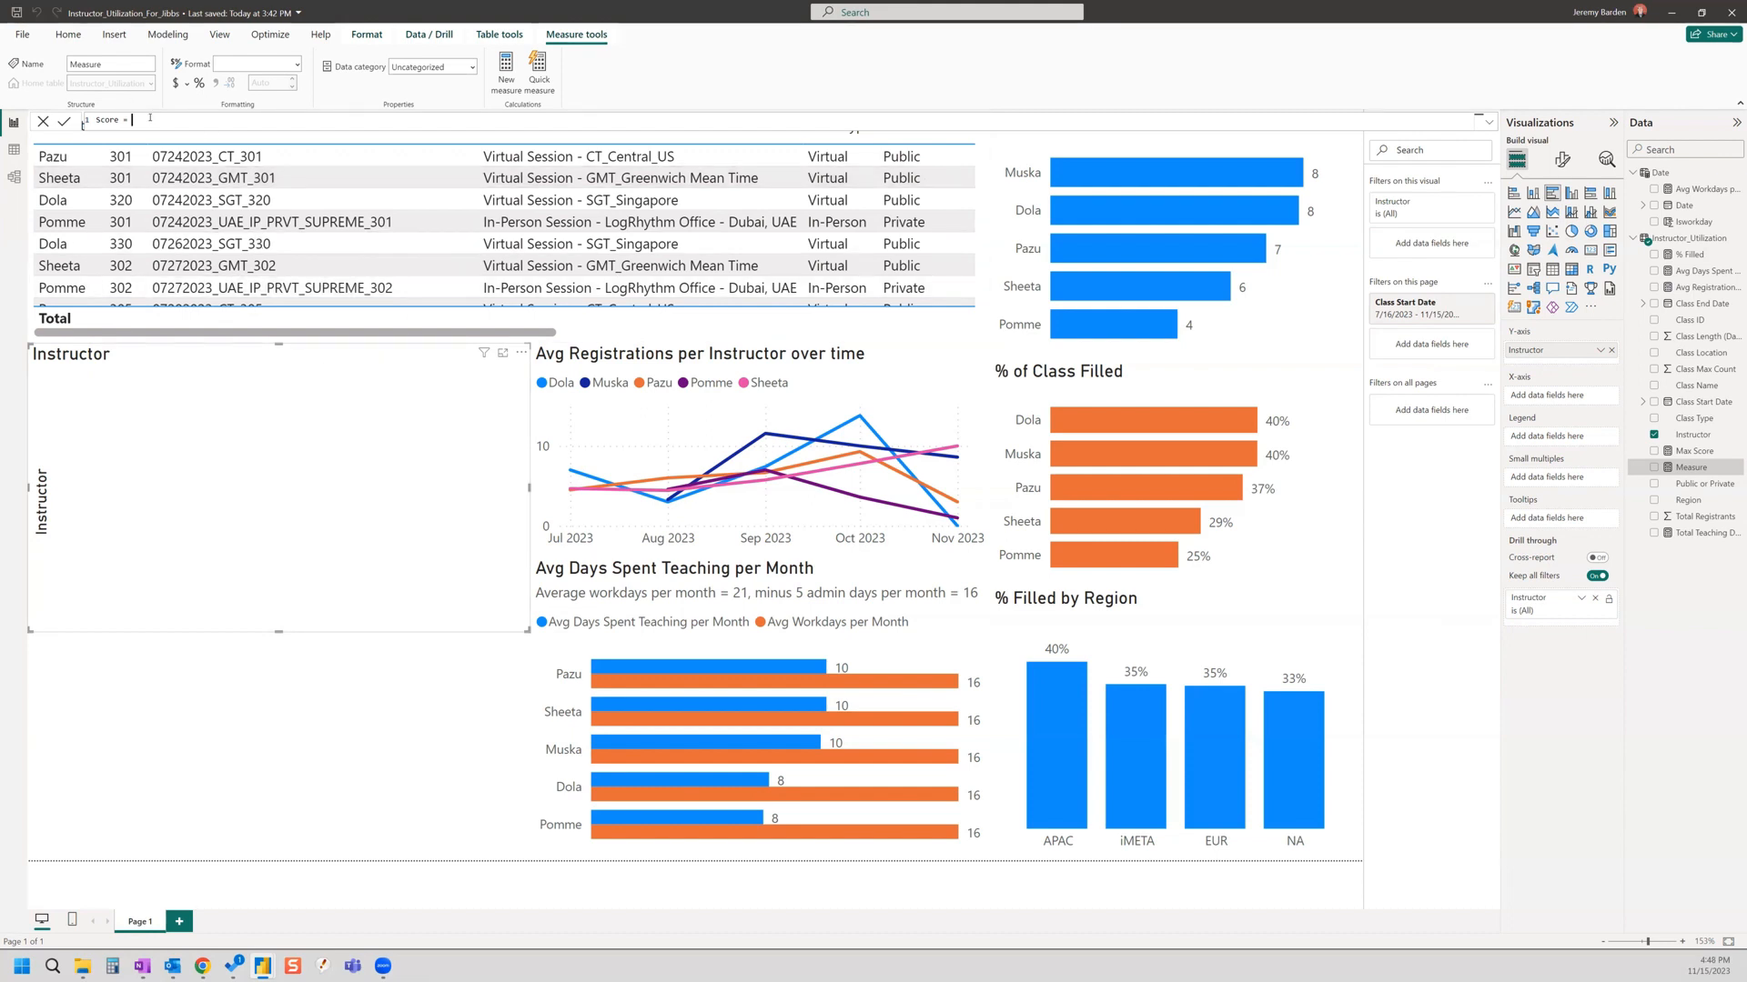
pyautogui.write('[')
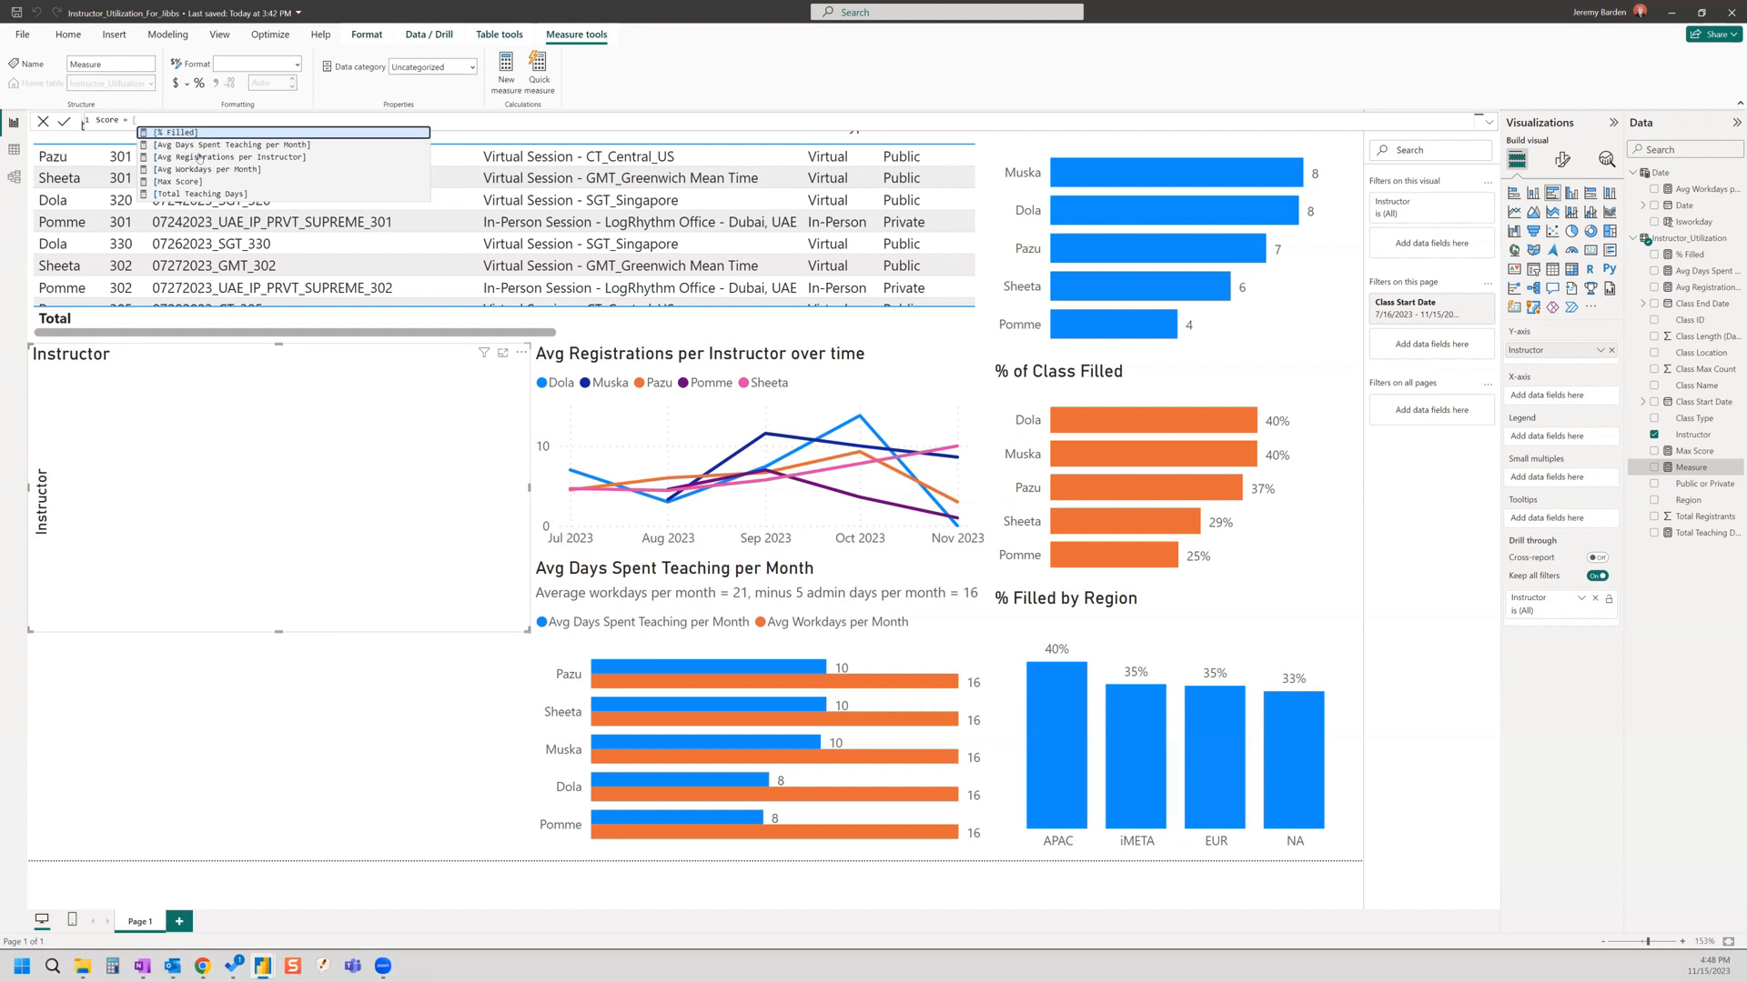
pyautogui.click(276, 146)
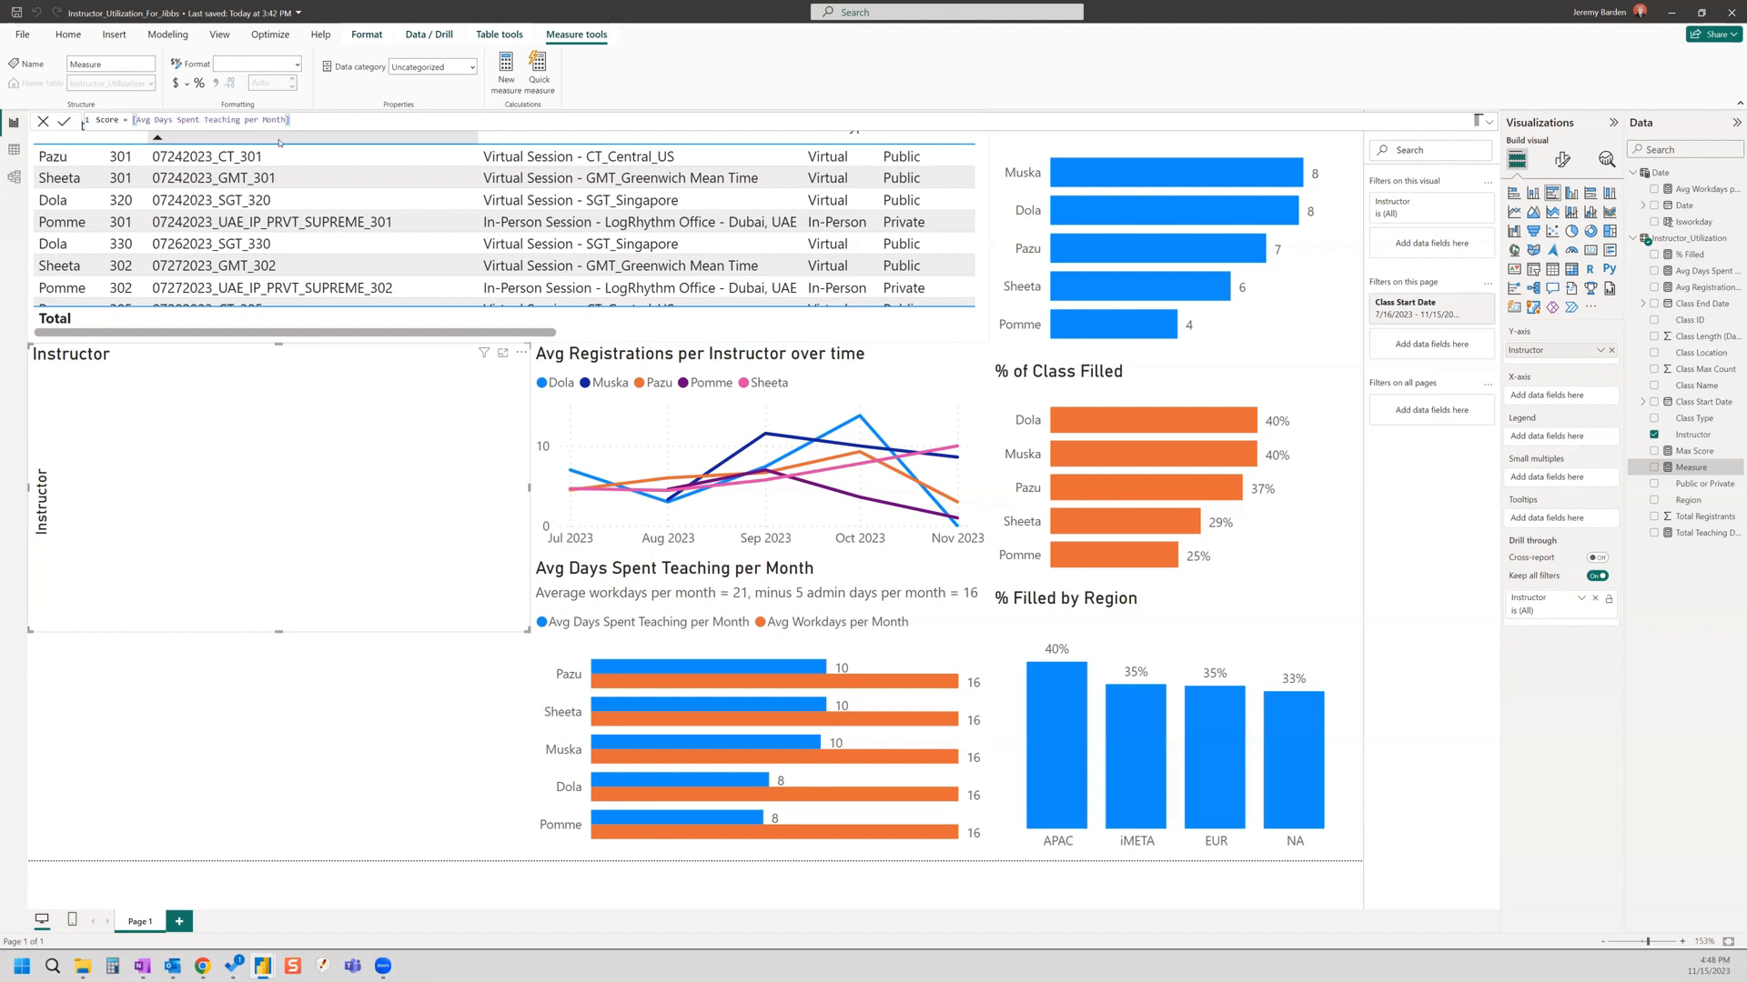
pyautogui.write('*[')
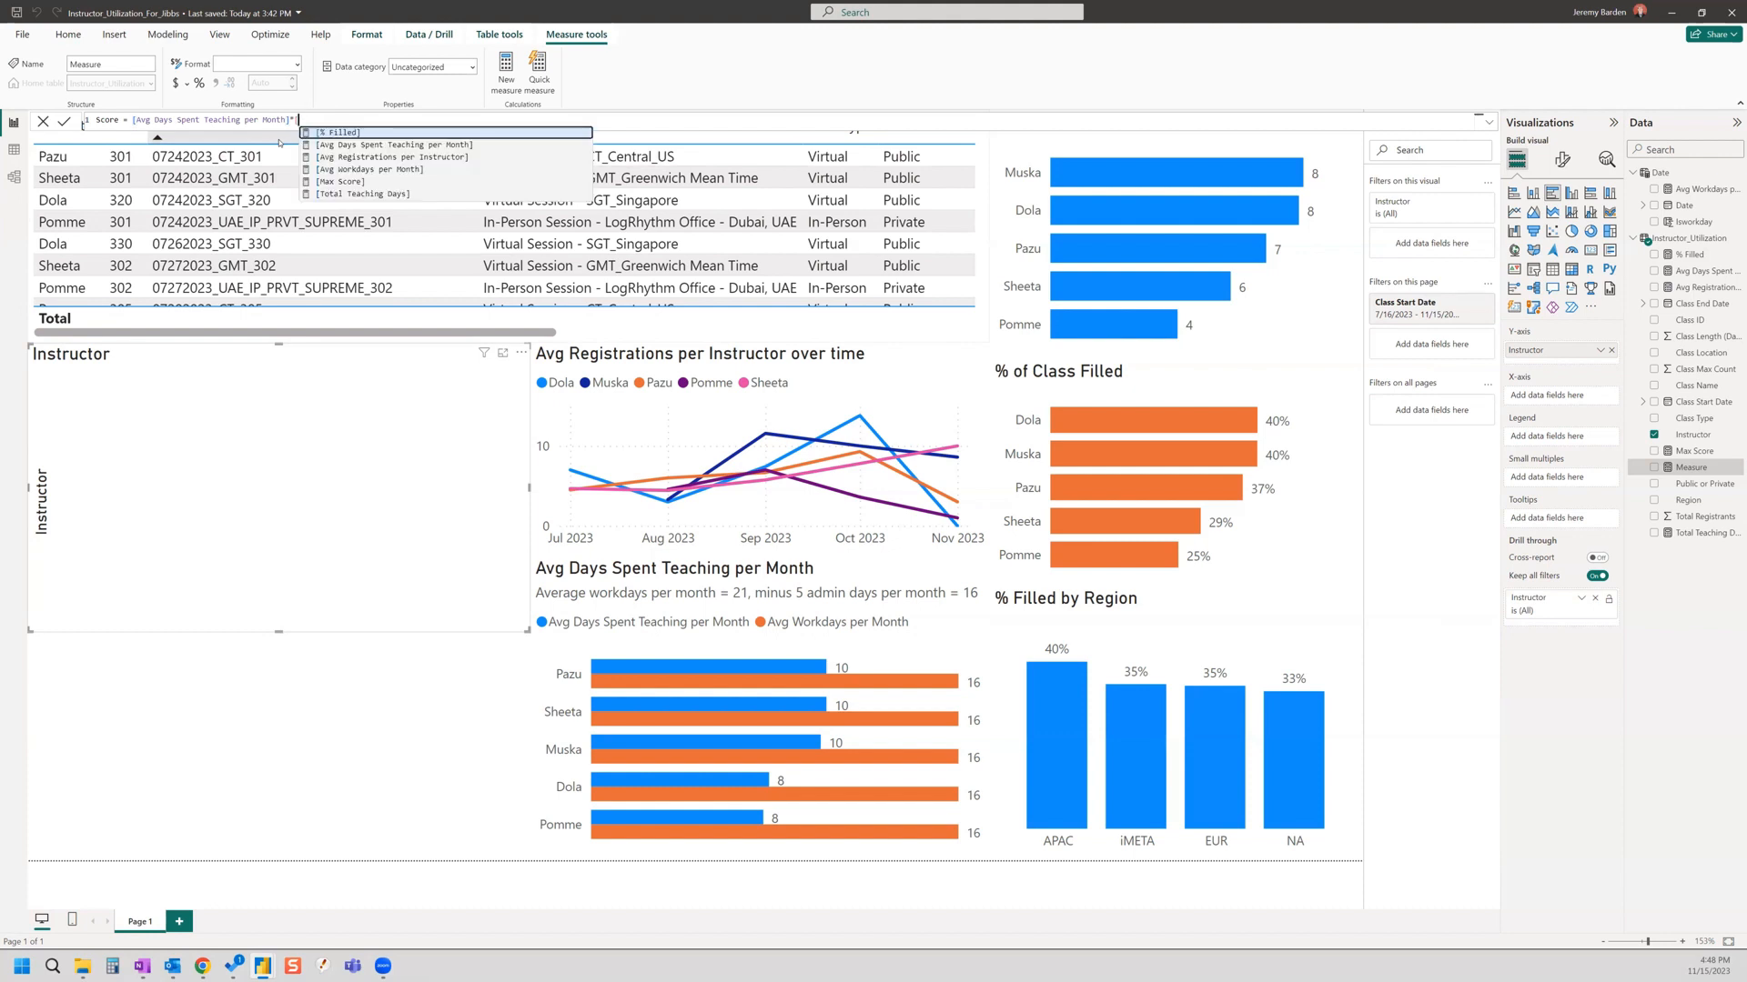
pyautogui.click(403, 158)
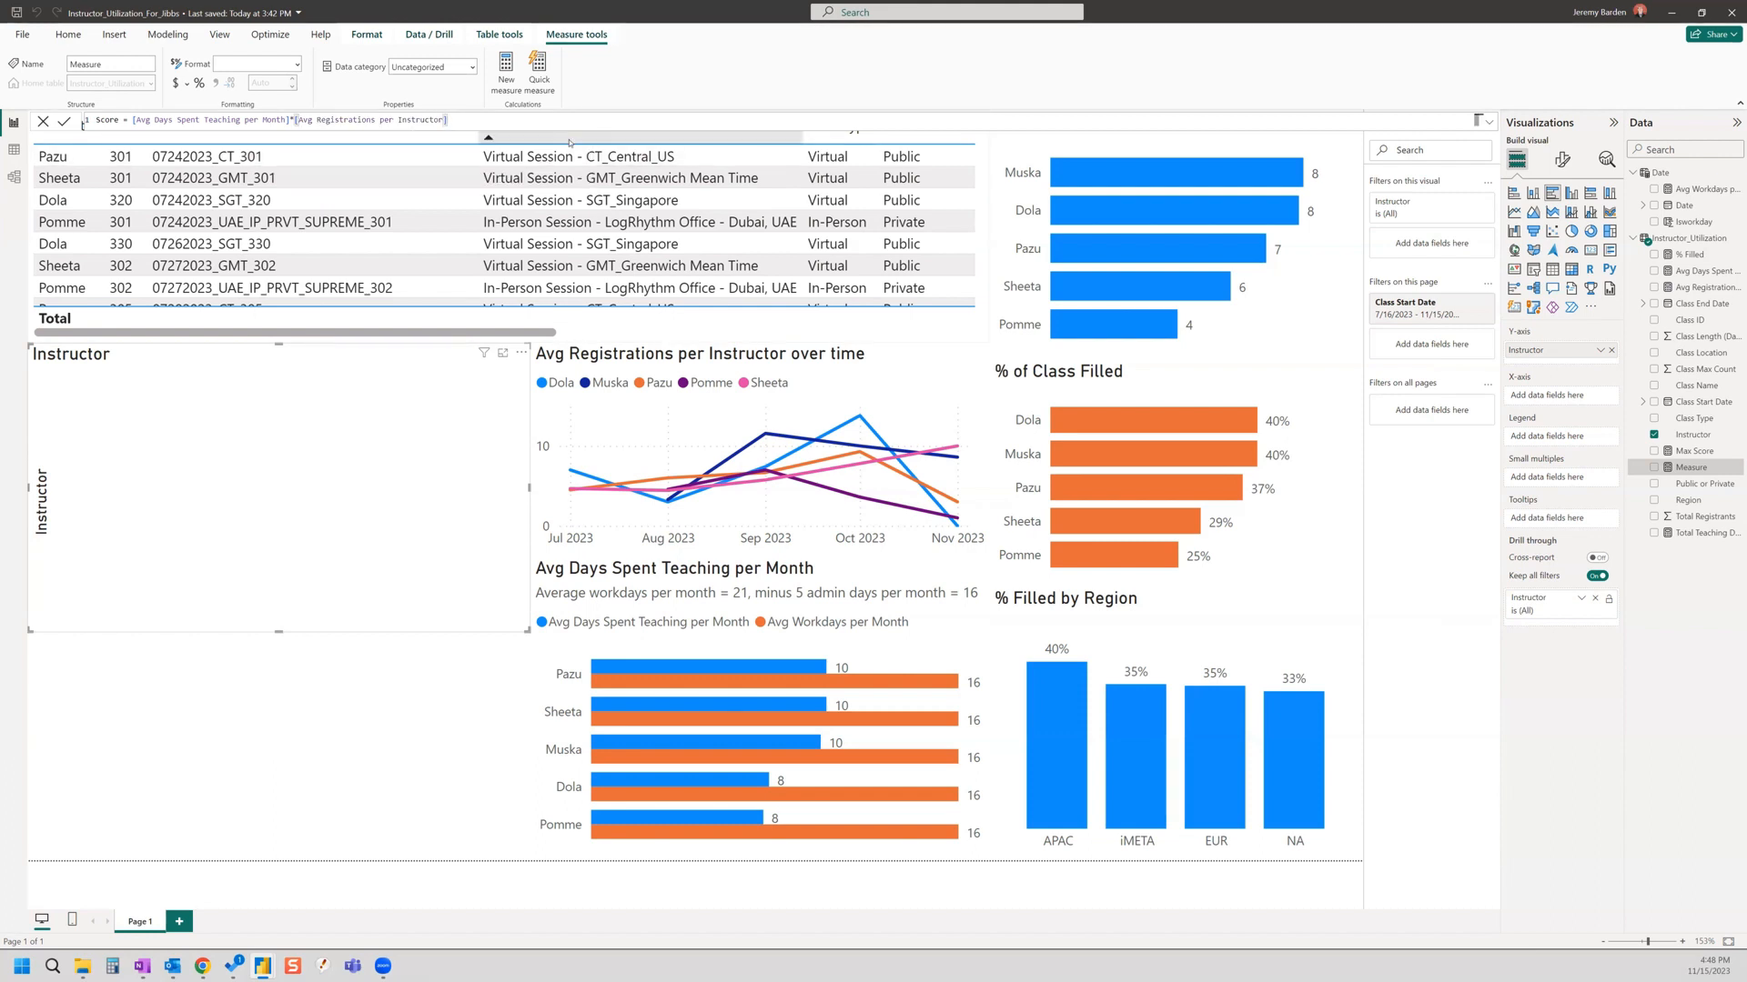
pyautogui.press('Return')
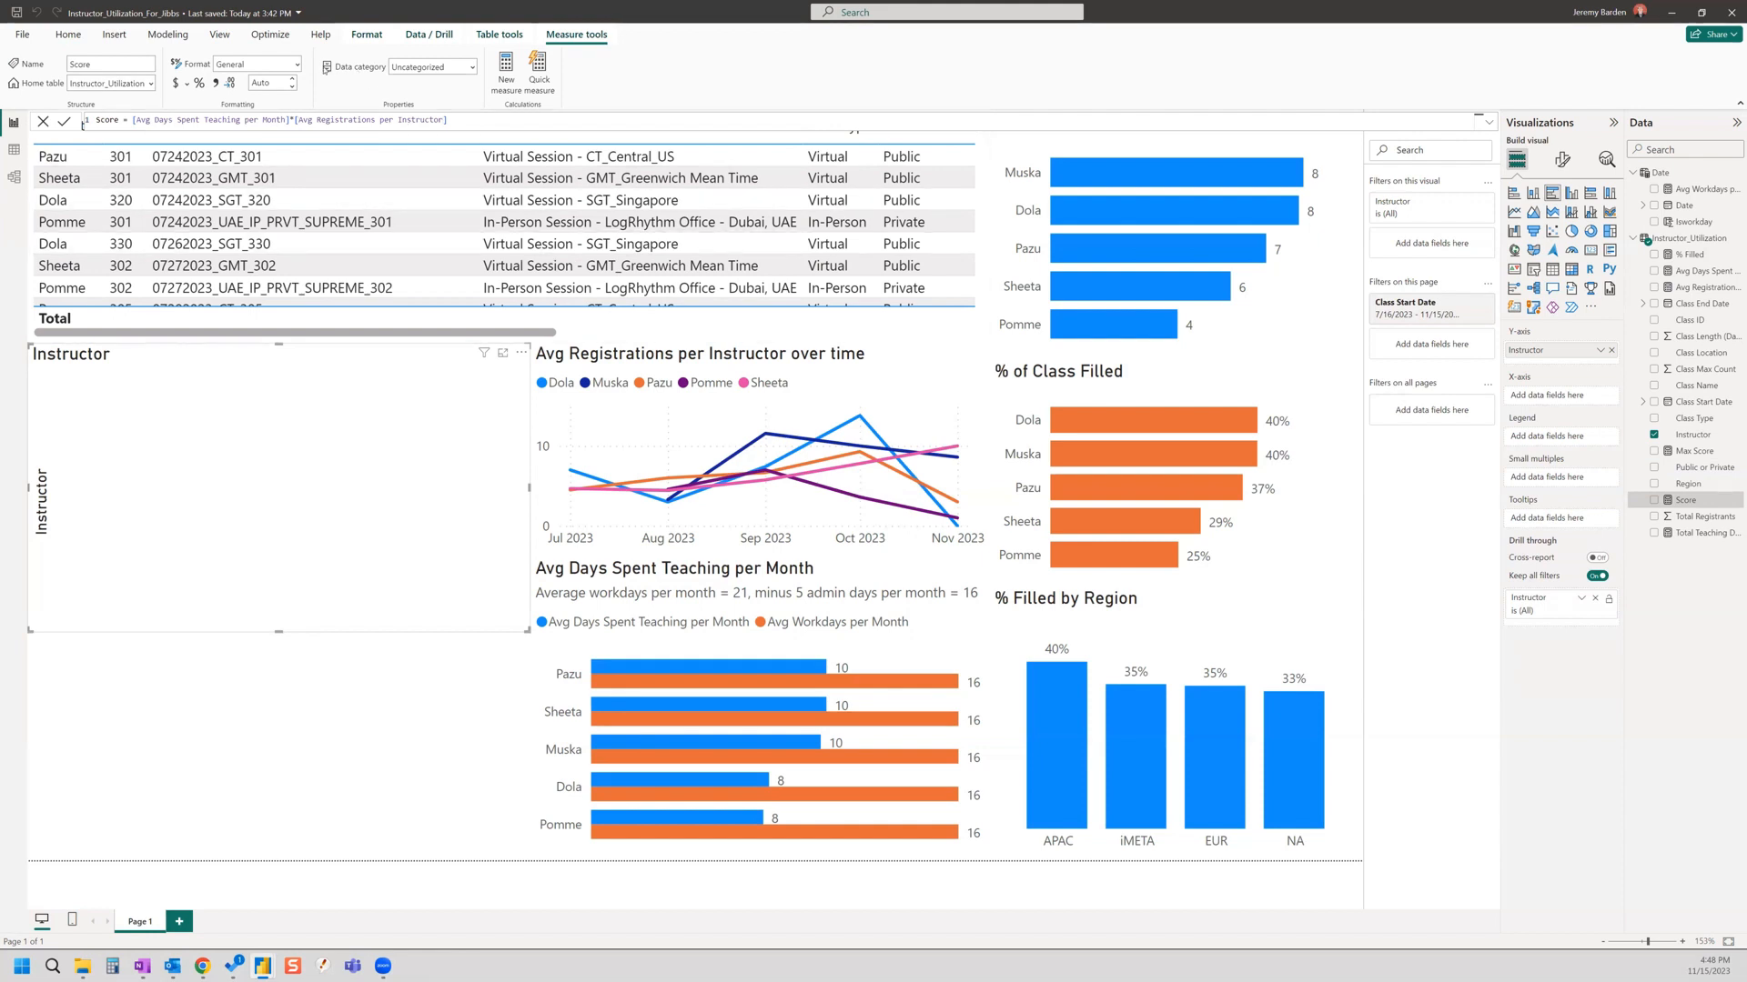
# Step: Format the Score measure as a decimal number, reduce its decimal places, and put it on the new bar chart's X-axis
pyautogui.click(226, 66)
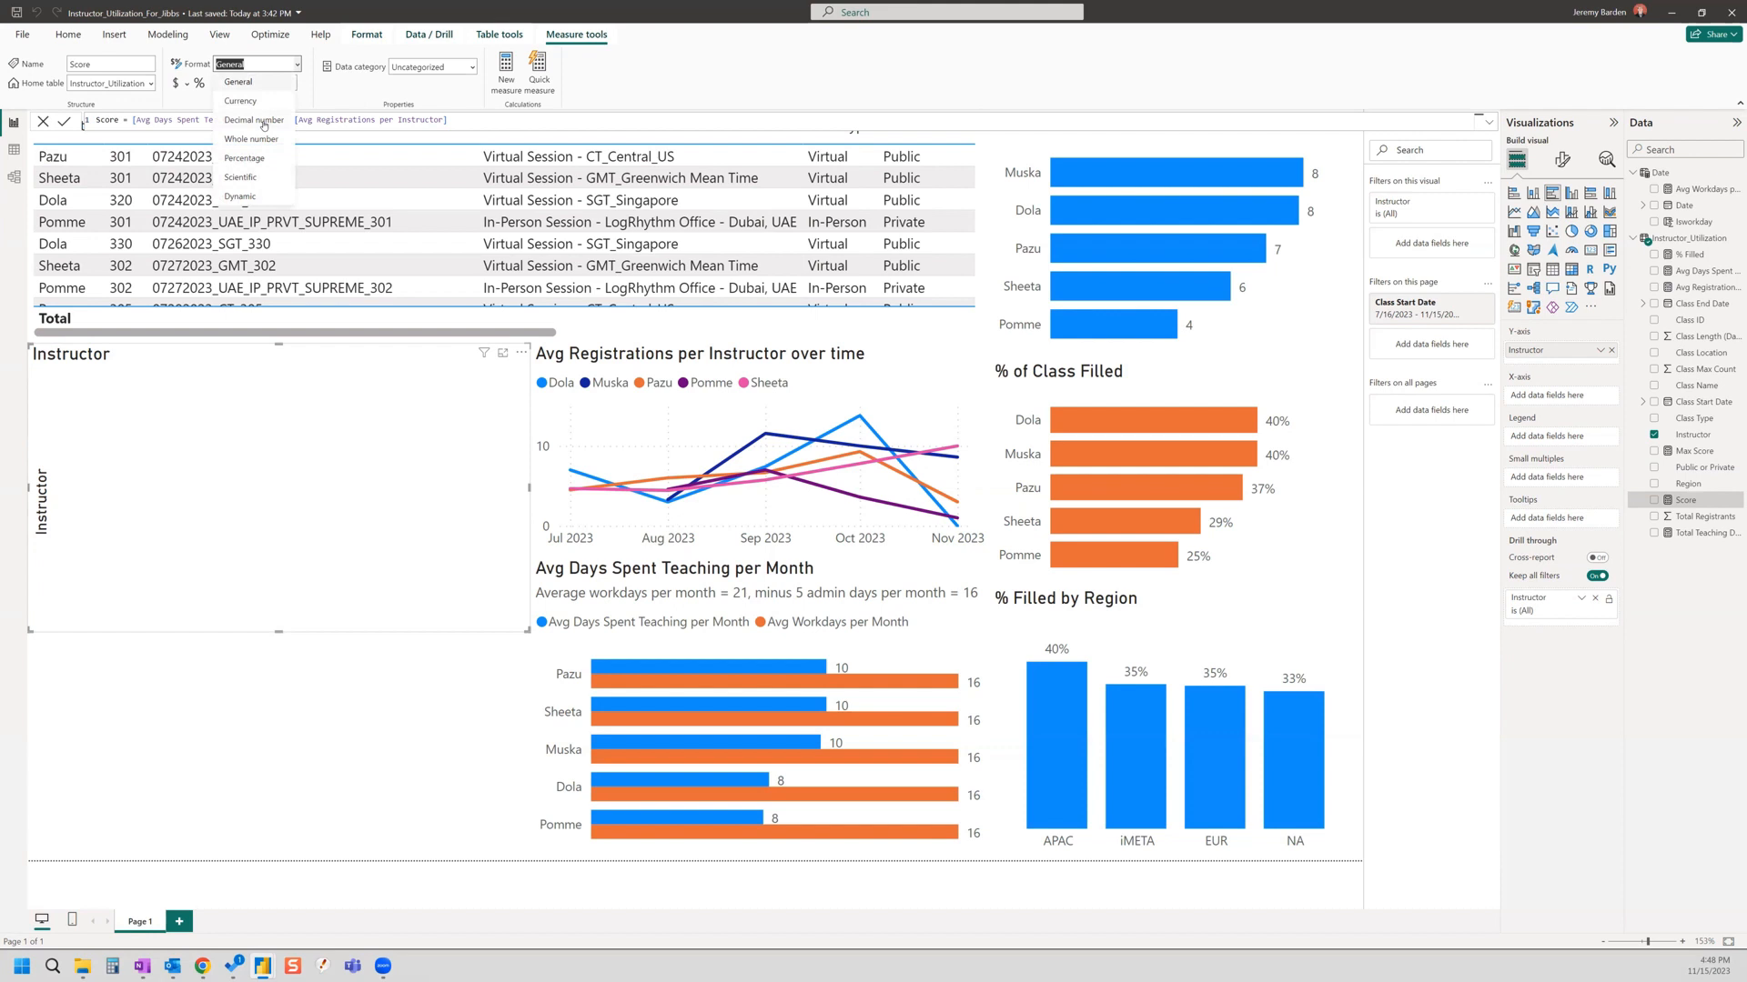
pyautogui.click(264, 121)
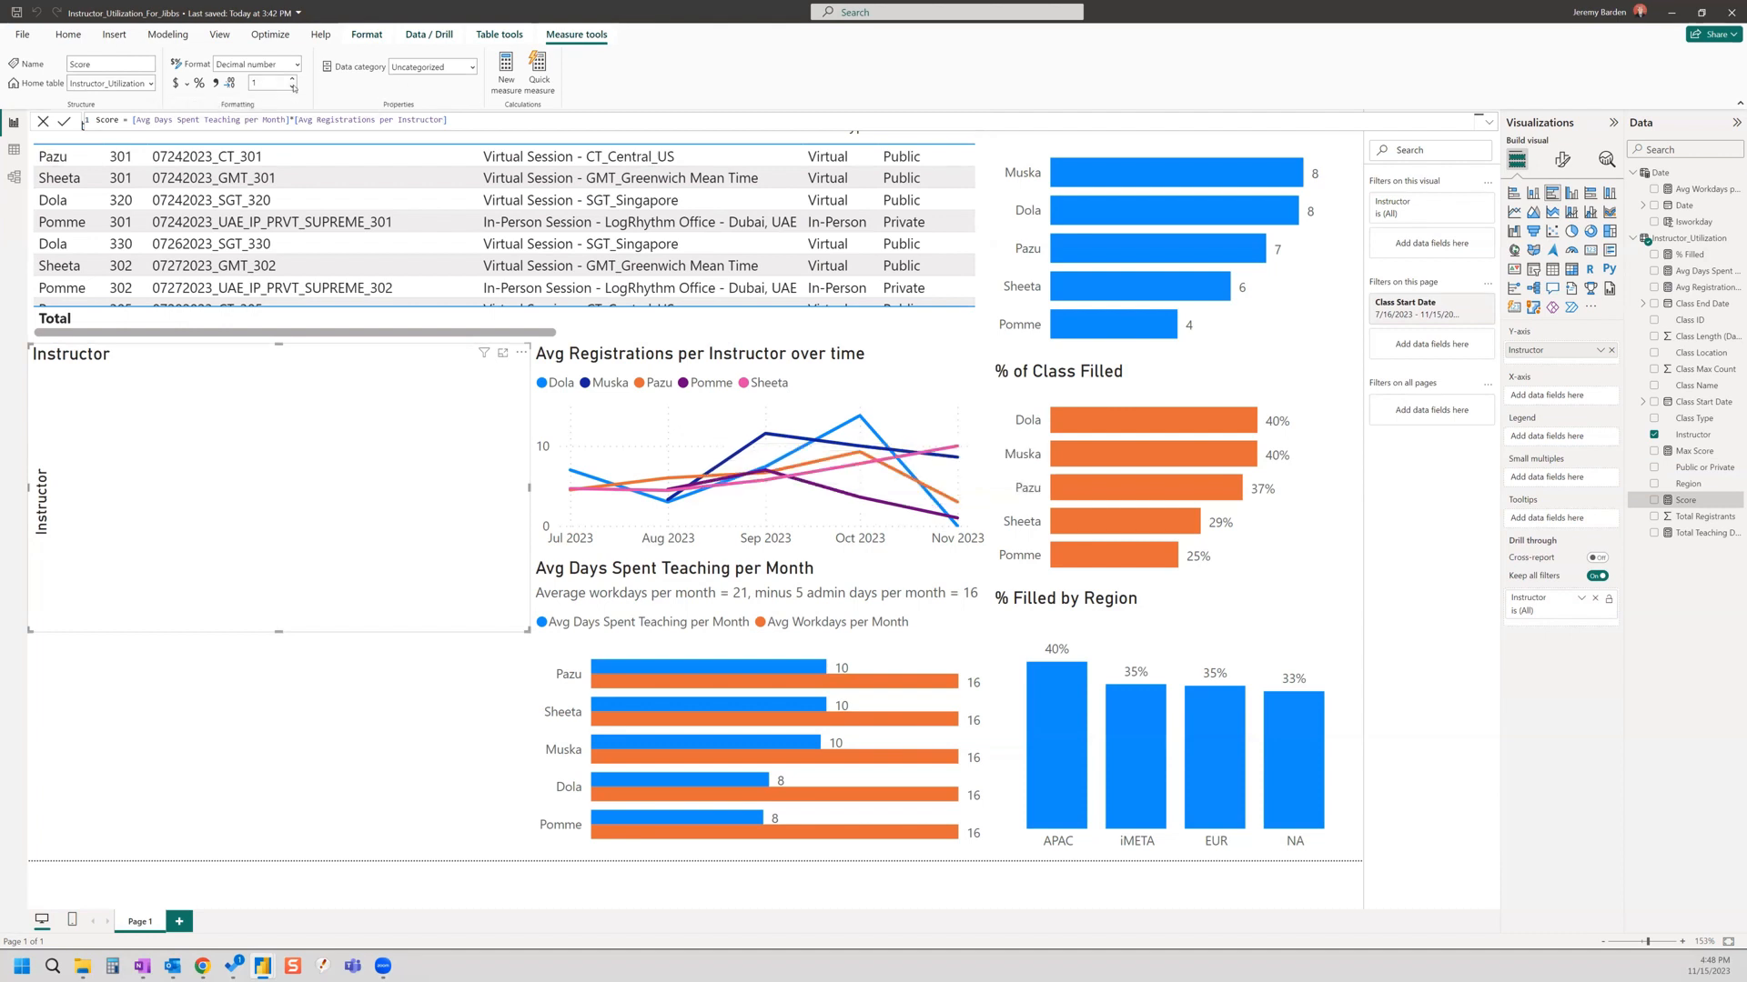
pyautogui.click(292, 86)
pyautogui.moveTo(1685, 500); pyautogui.dragTo(1581, 398)
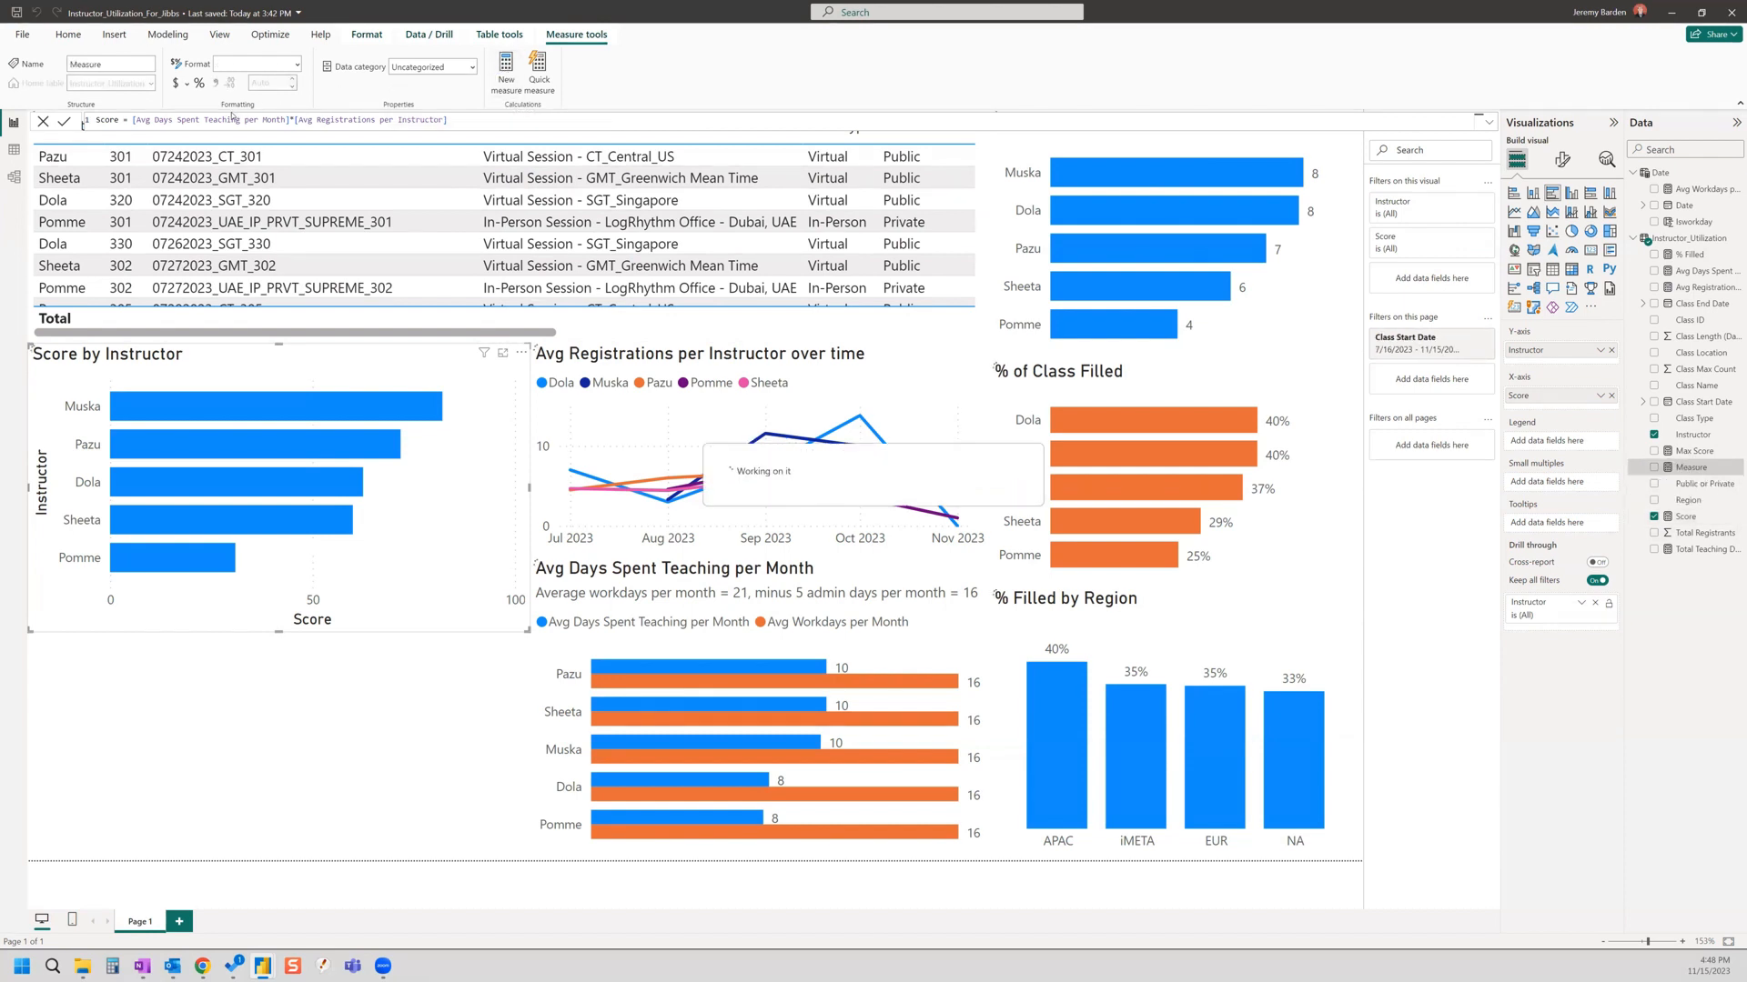
# Step: Try to create a new measure Max Score = [Avg Workdays per Month]*15
pyautogui.write('Max S')
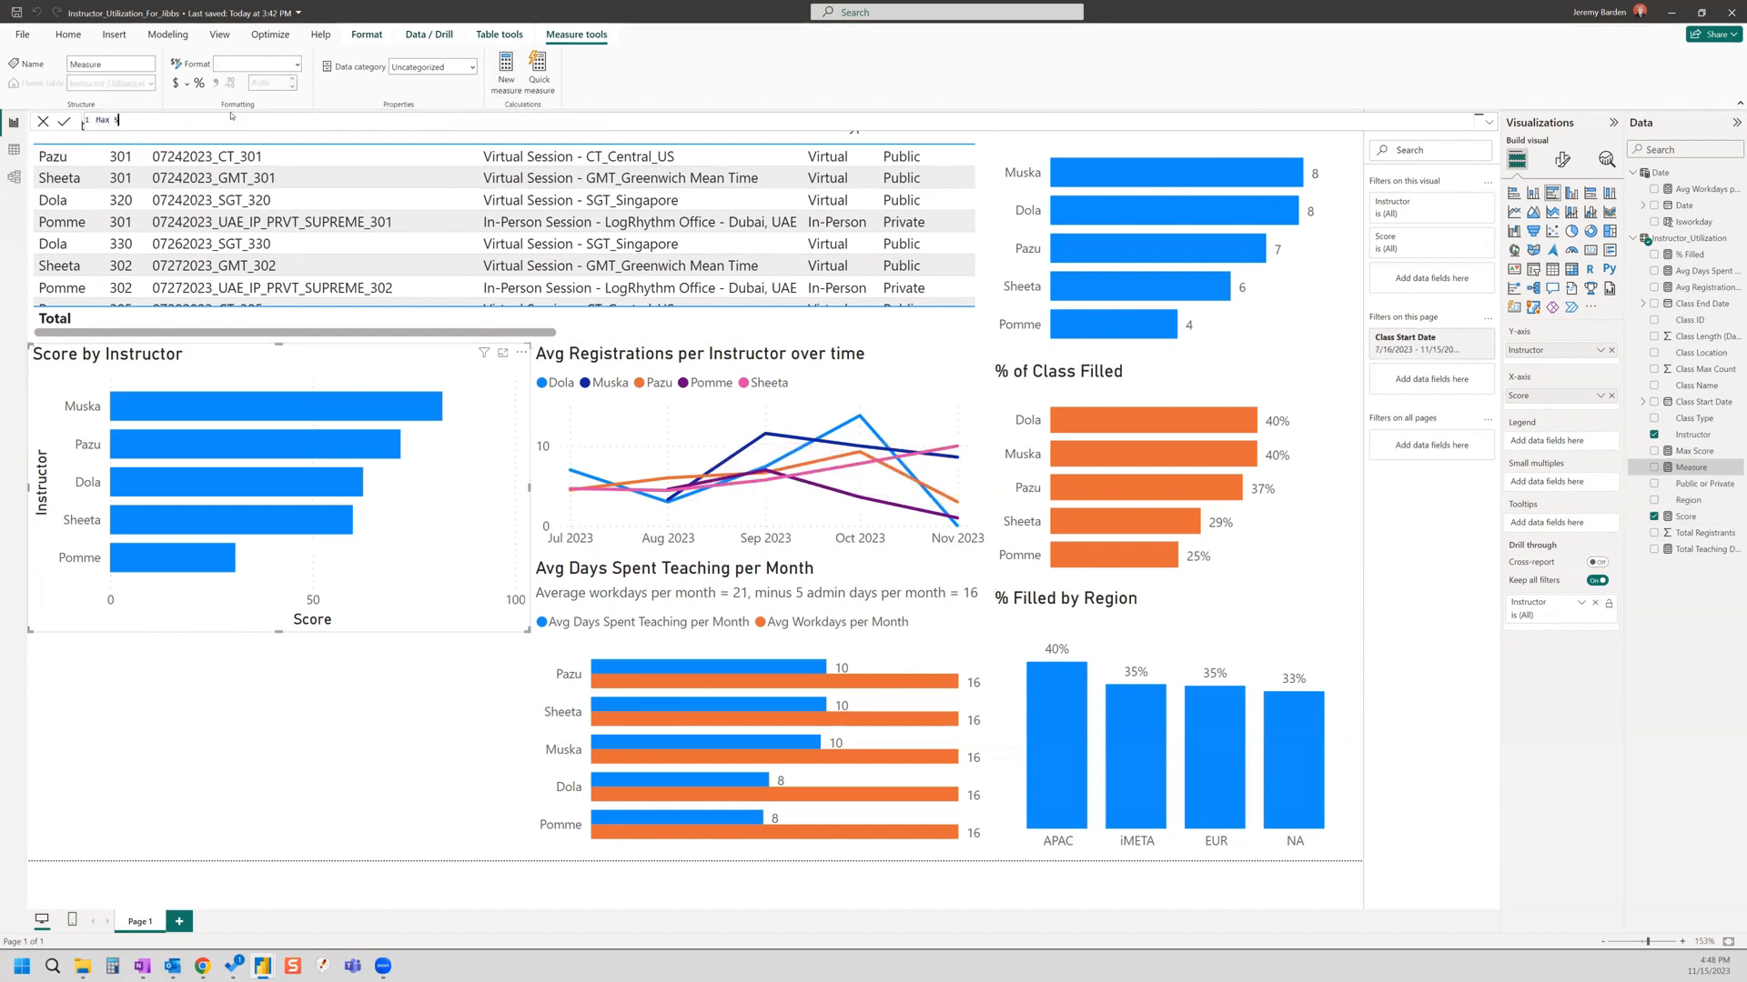
pyautogui.write('core =')
pyautogui.write('[')
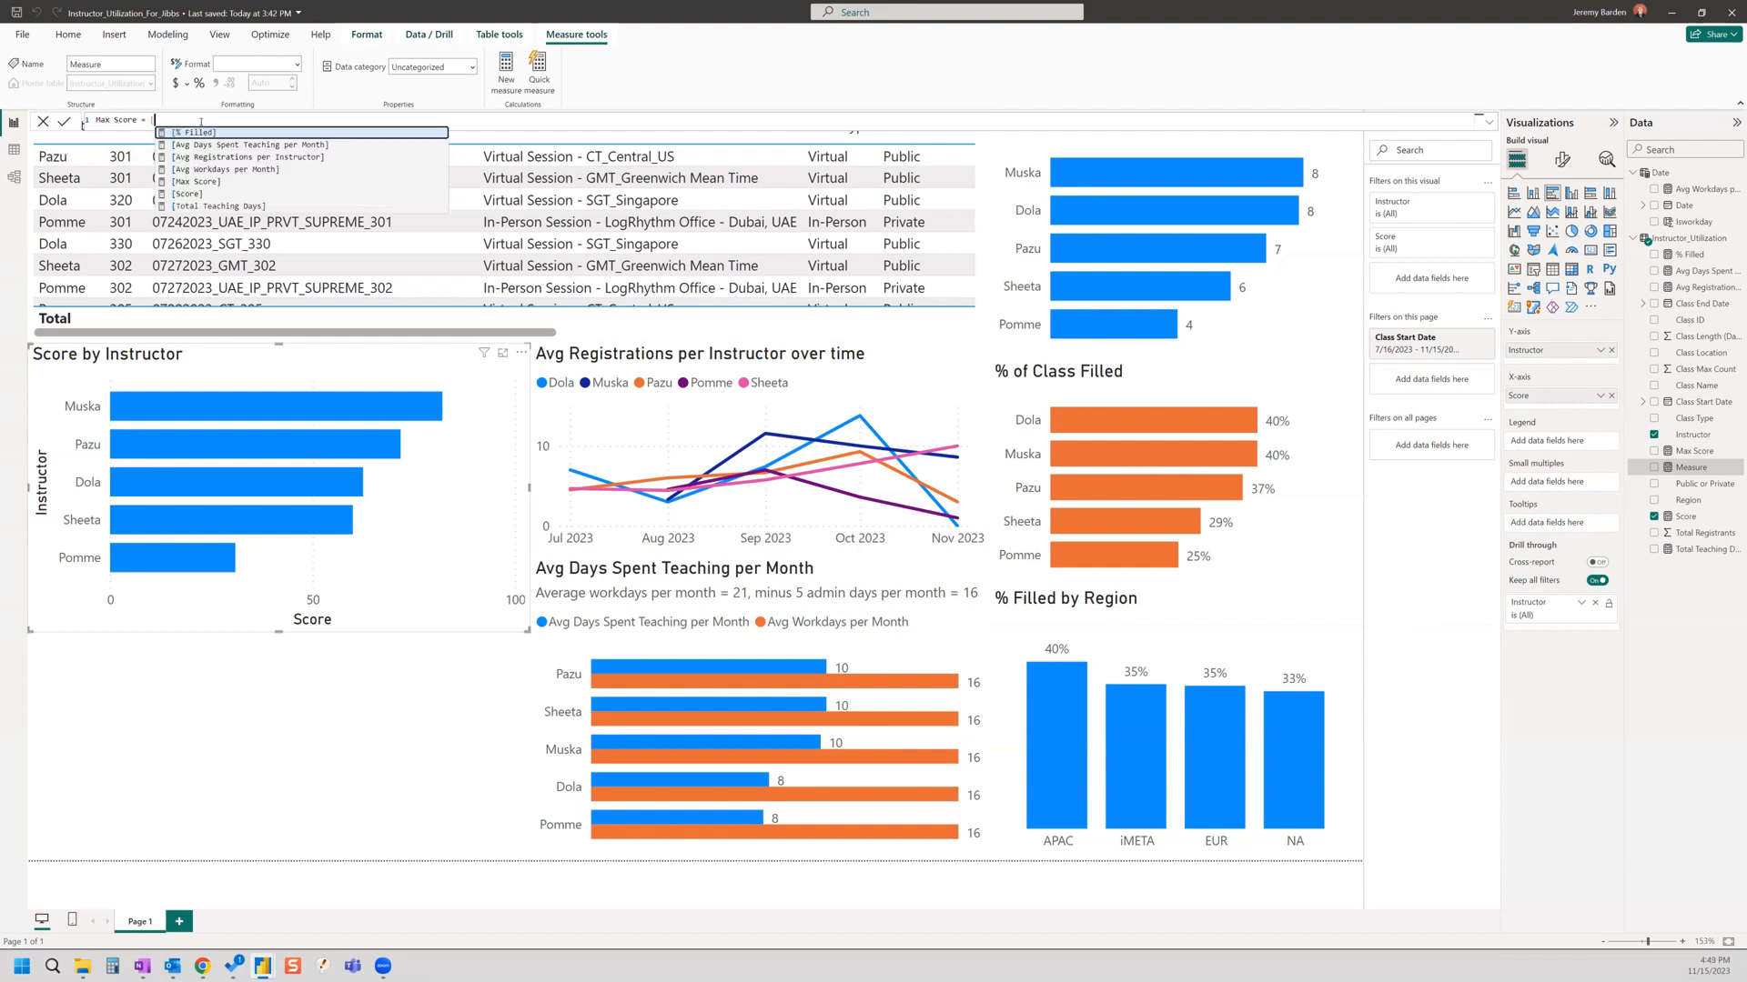
pyautogui.click(232, 170)
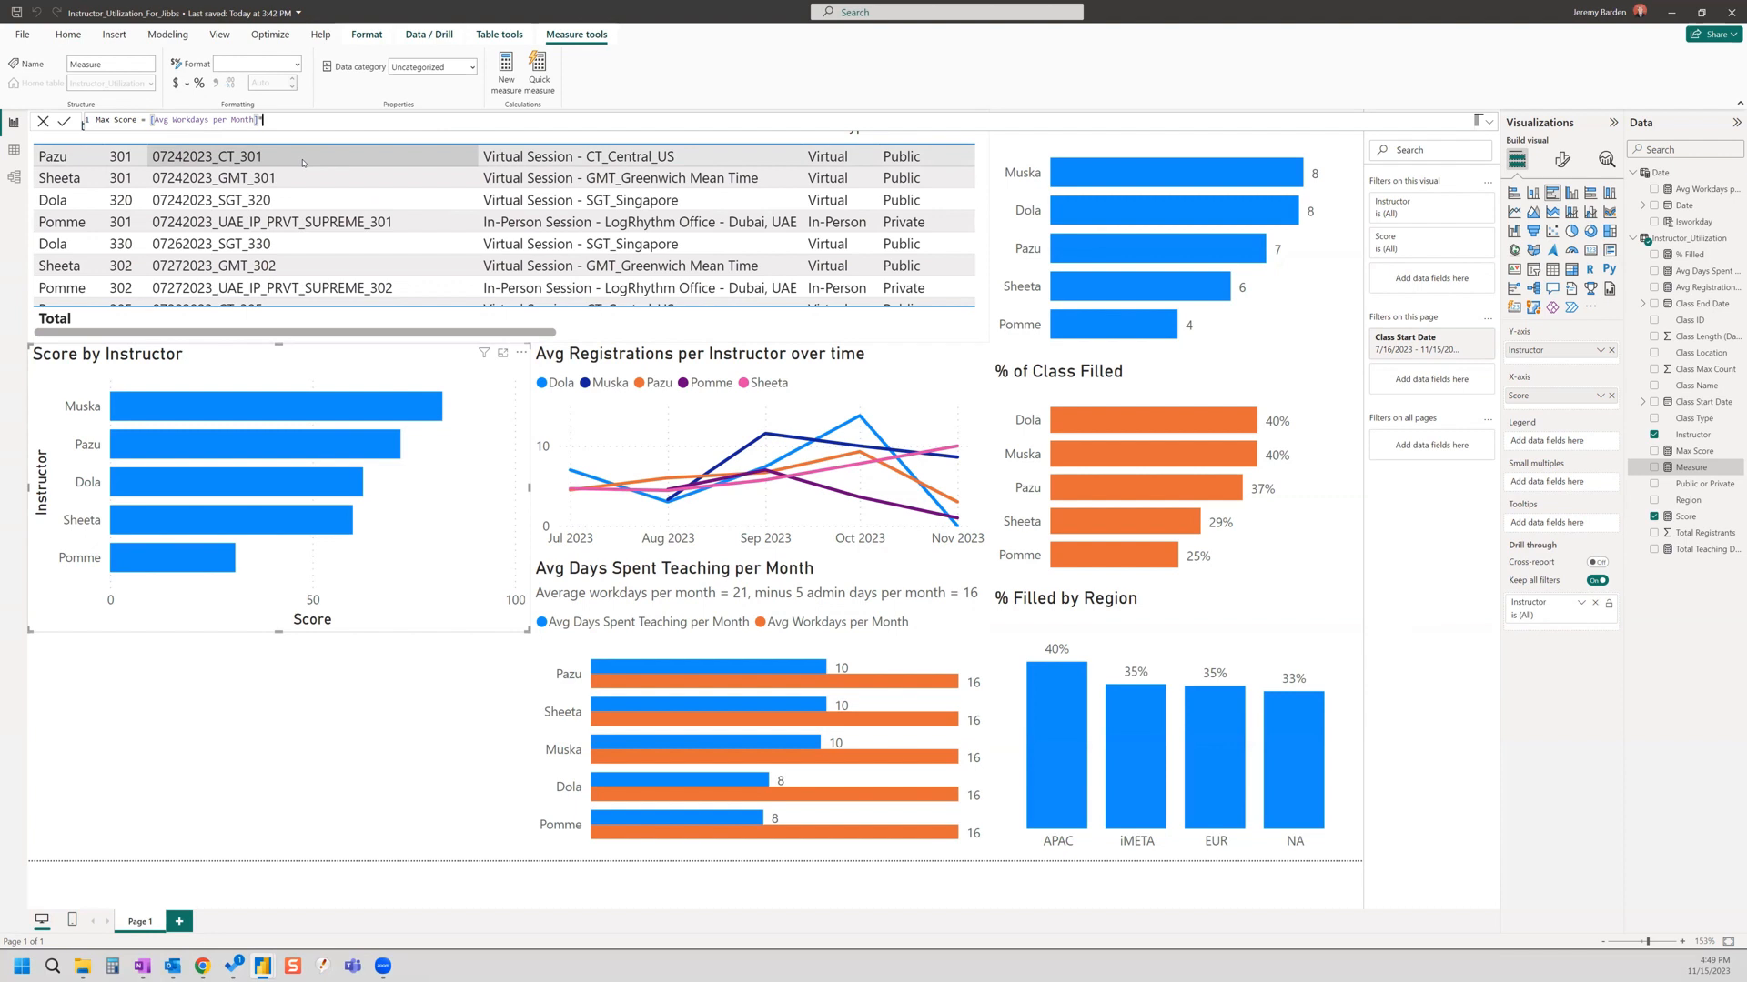
pyautogui.write('*15')
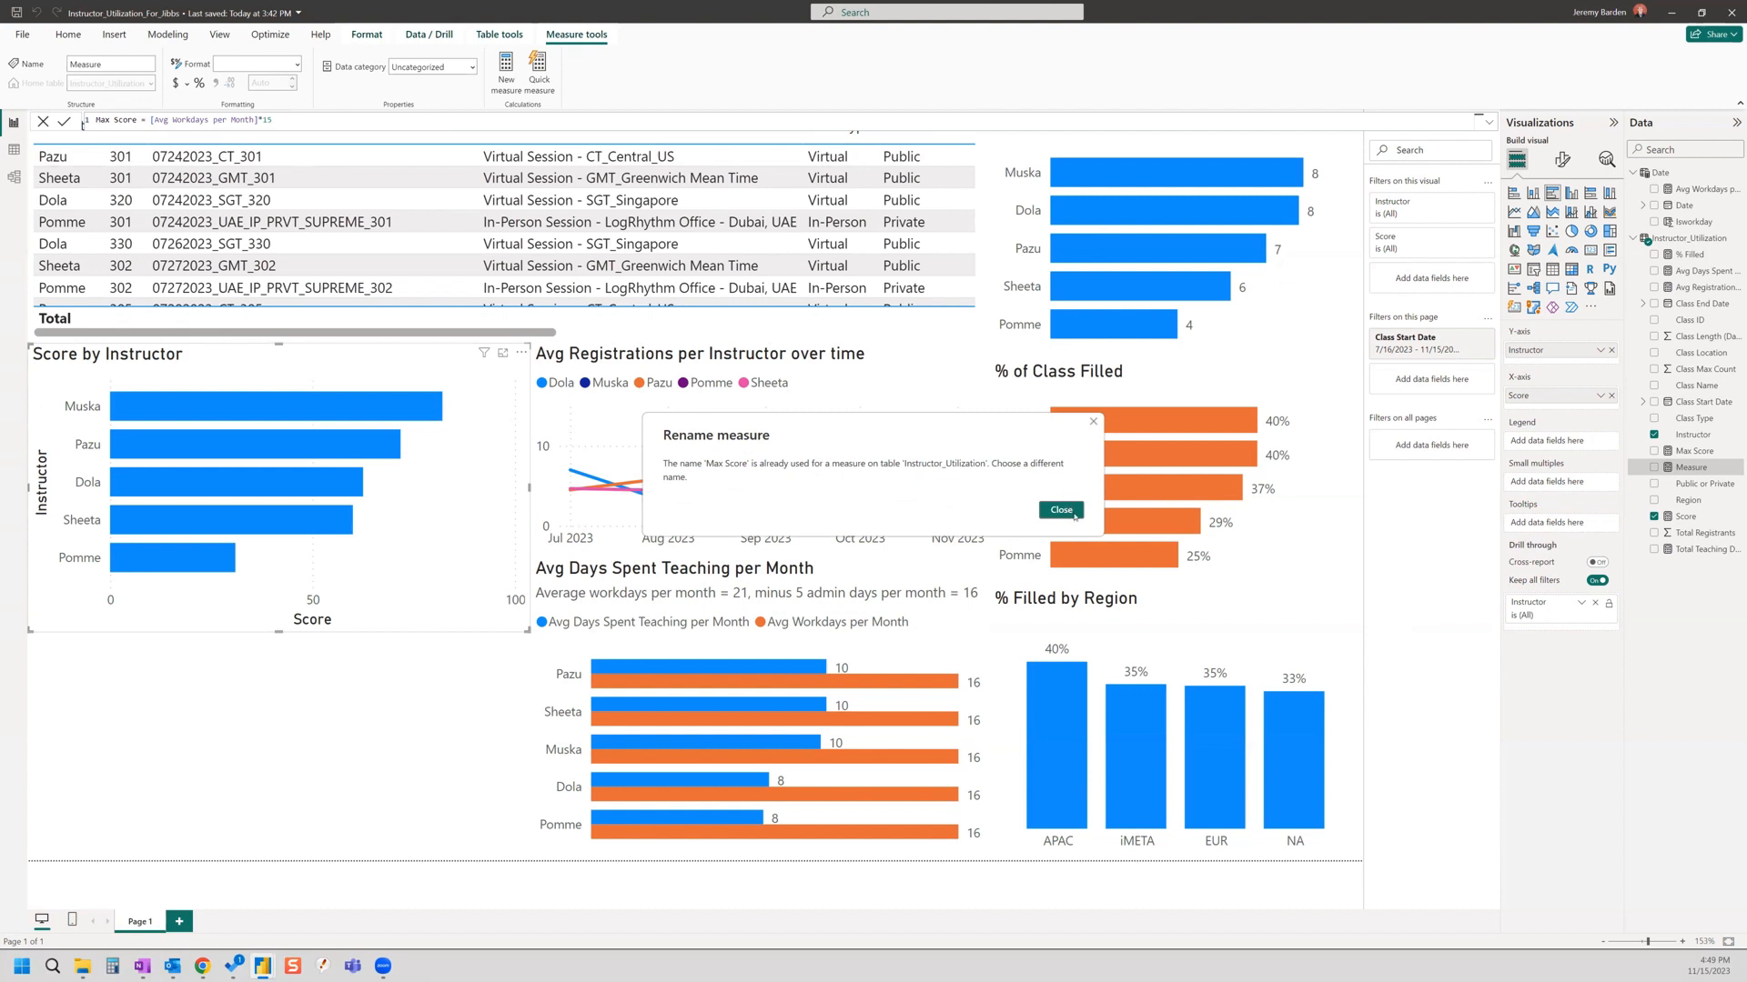
pyautogui.click(1061, 511)
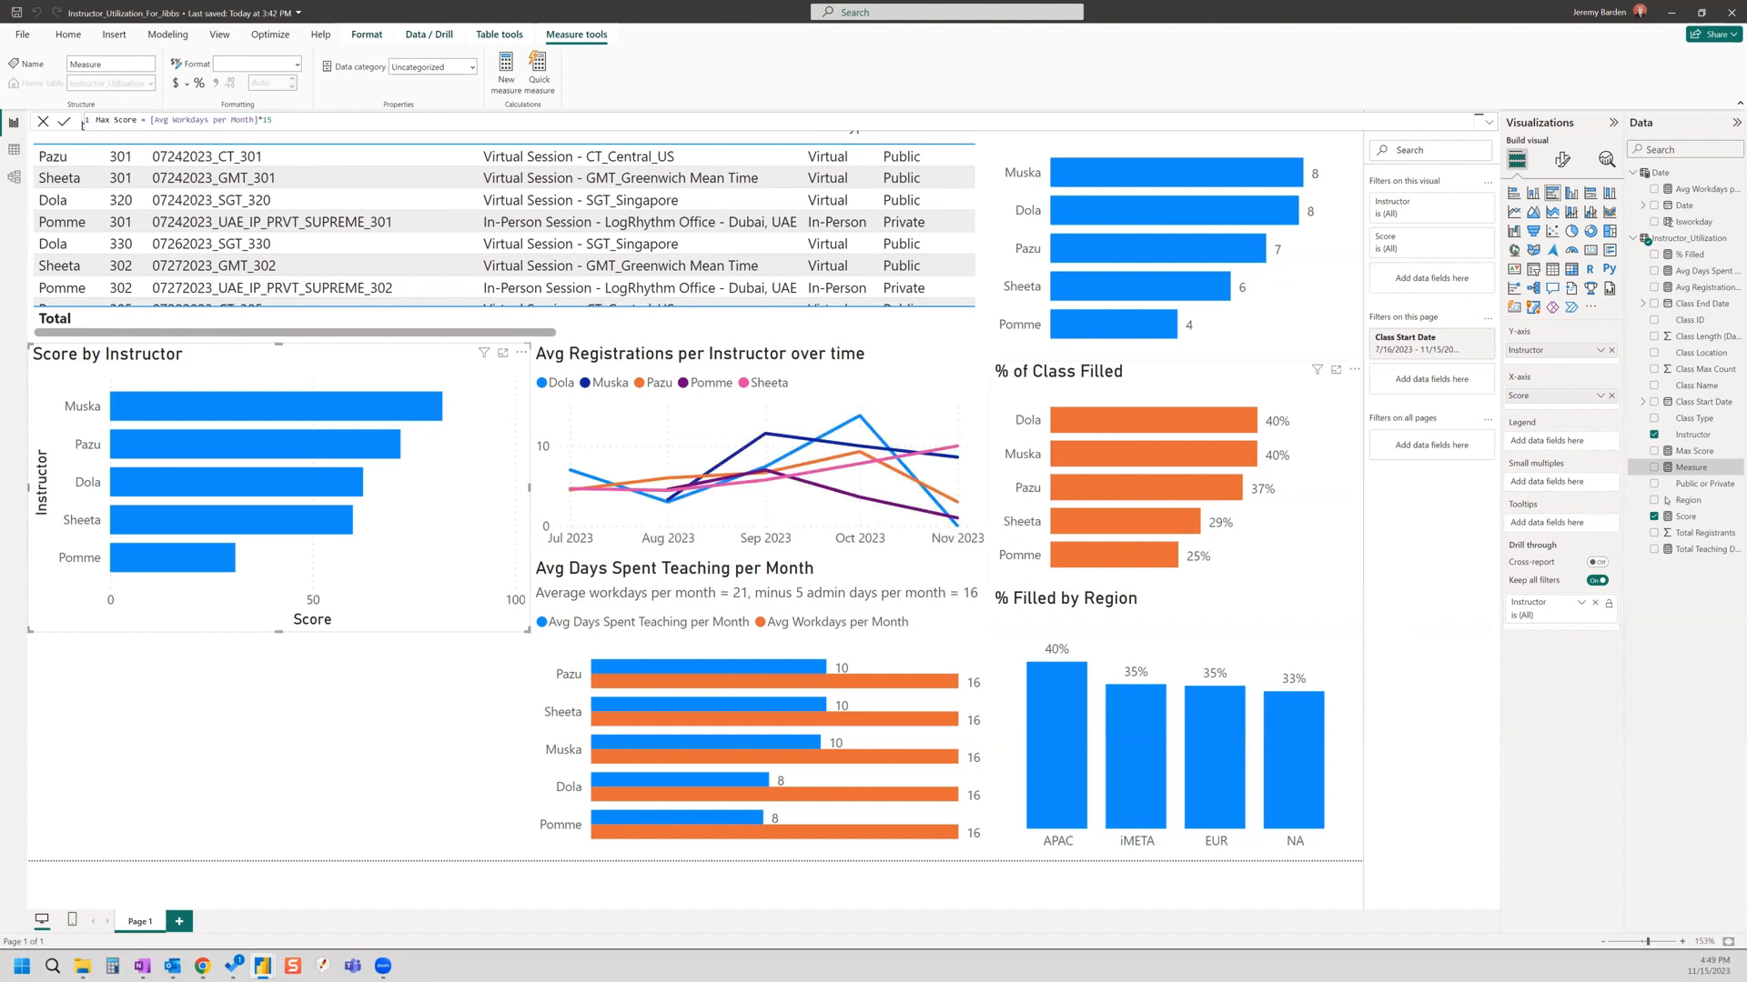
# Step: Add the existing Max Score measure to the bar chart's X-axis beneath Score
pyautogui.click(1704, 455)
pyautogui.moveTo(1703, 452); pyautogui.dragTo(1578, 405)
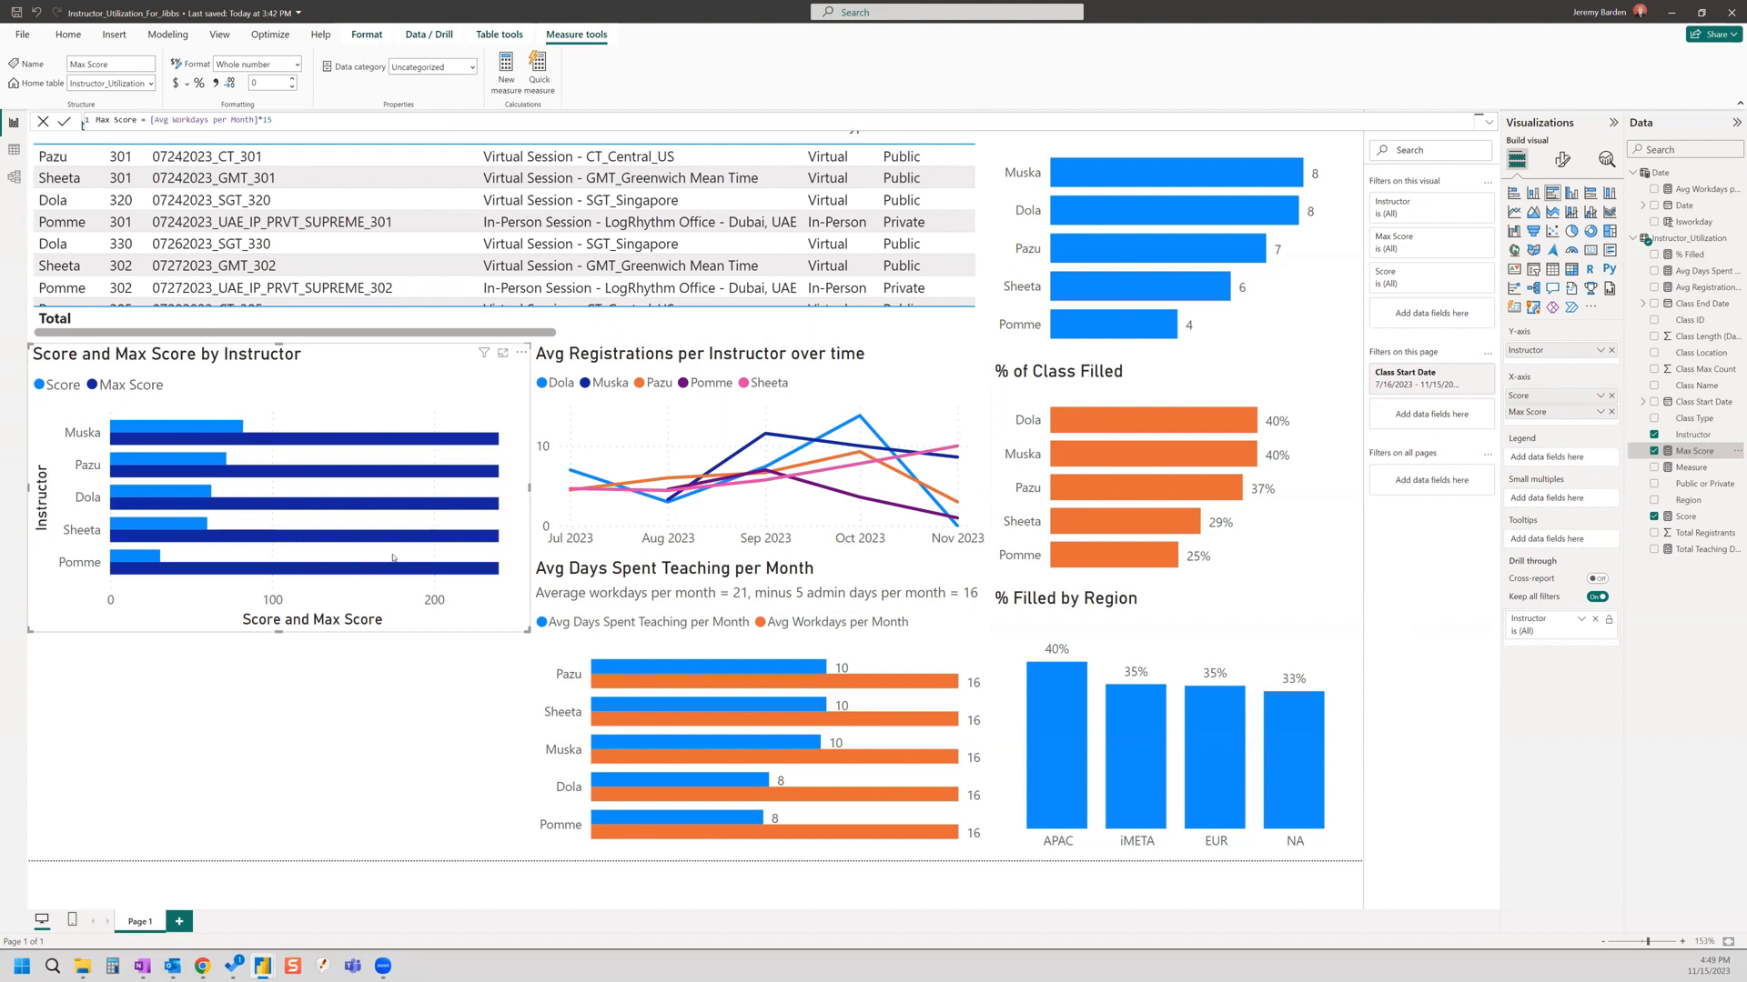
# Step: Turn off the X-axis and the Y-axis title of the Score and Max Score chart
pyautogui.moveTo(397, 569)
pyautogui.click(1562, 160)
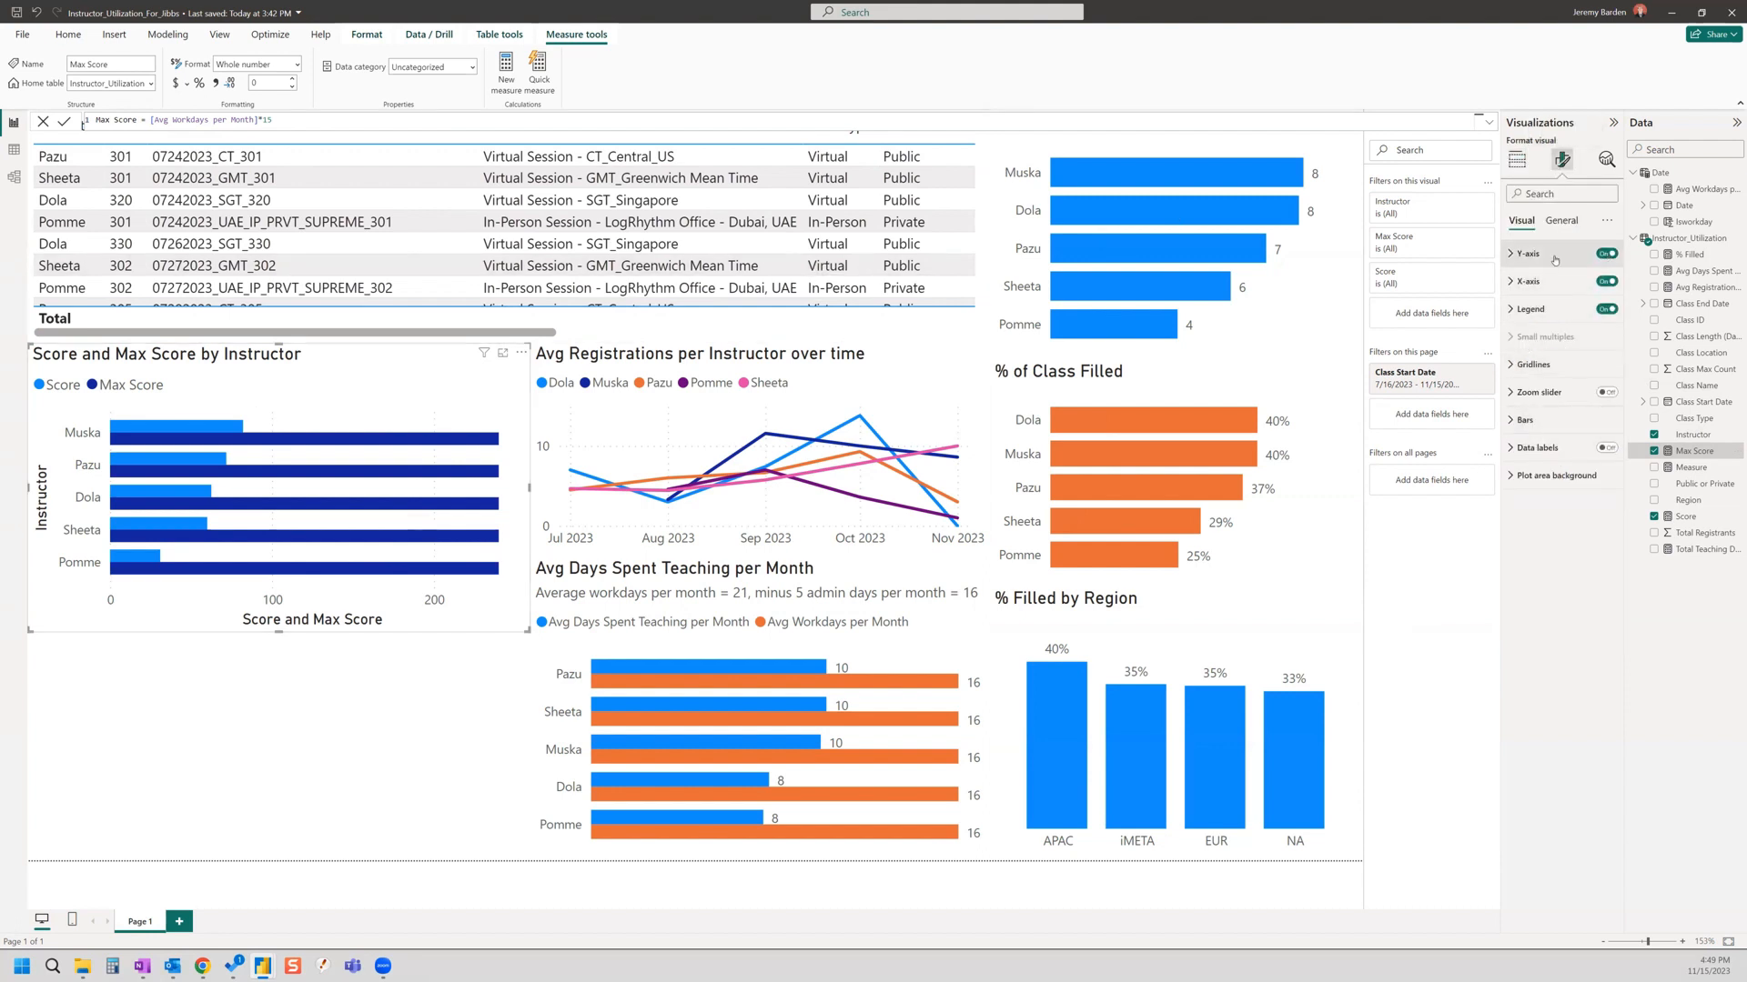
pyautogui.click(1608, 282)
pyautogui.click(1511, 282)
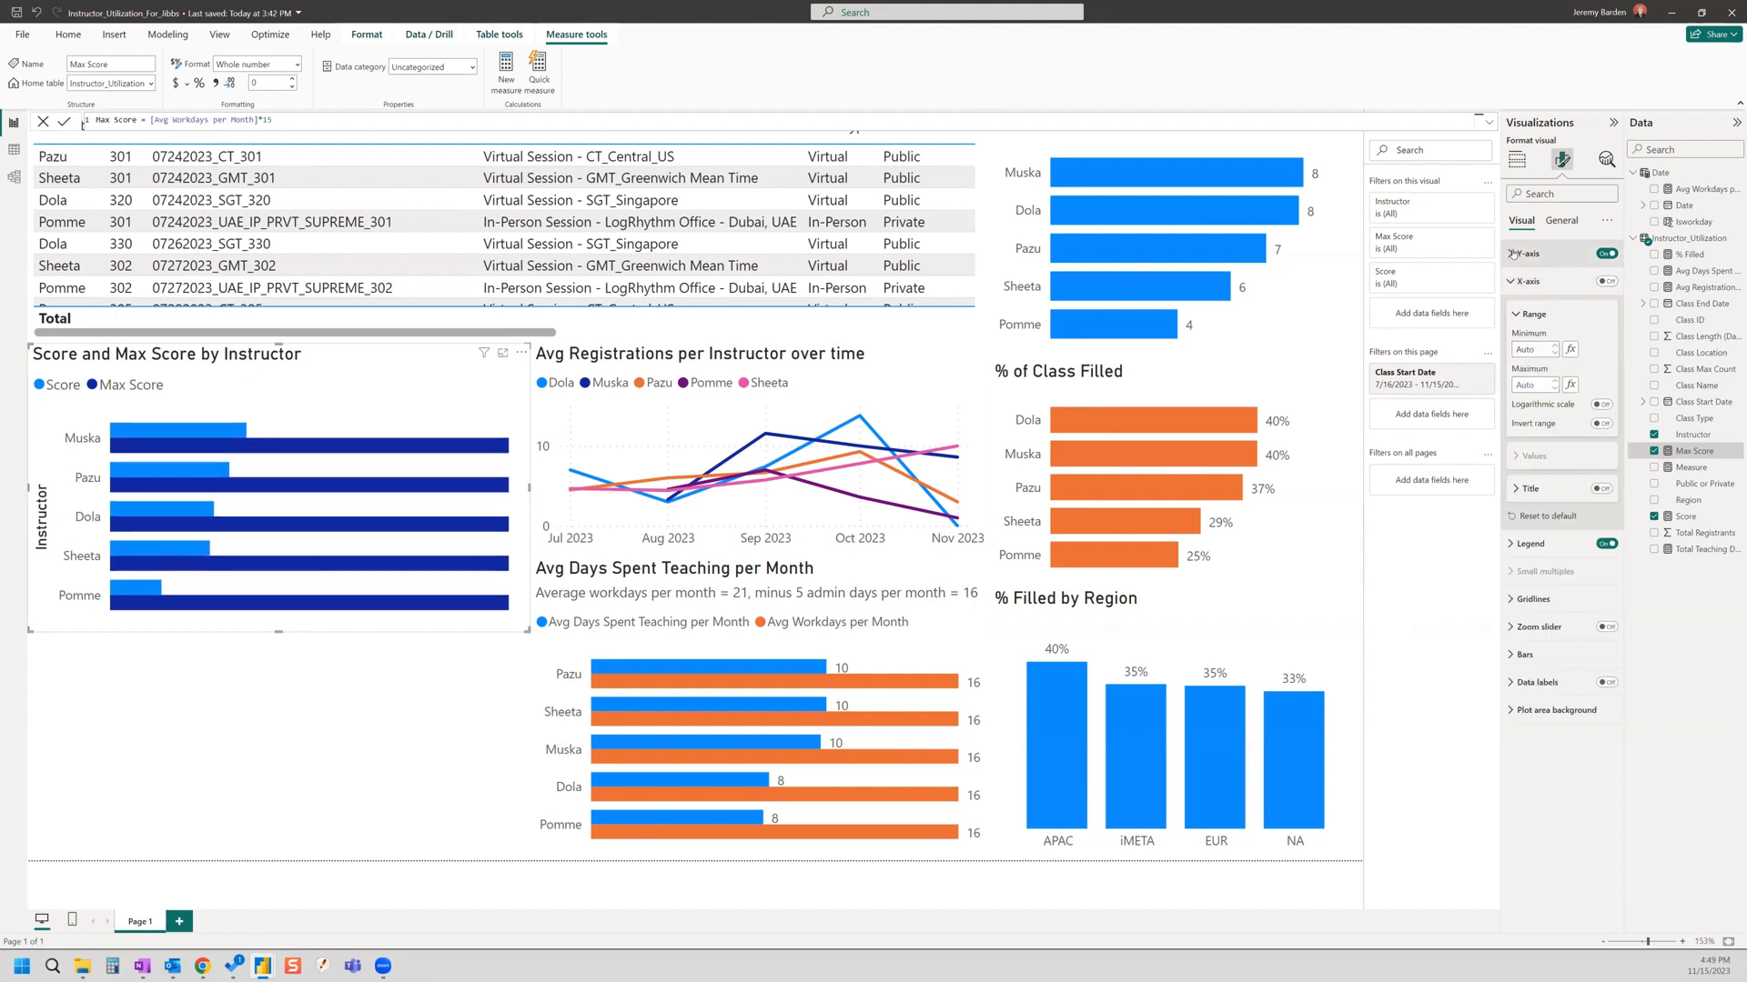
pyautogui.click(1513, 254)
pyautogui.click(1601, 493)
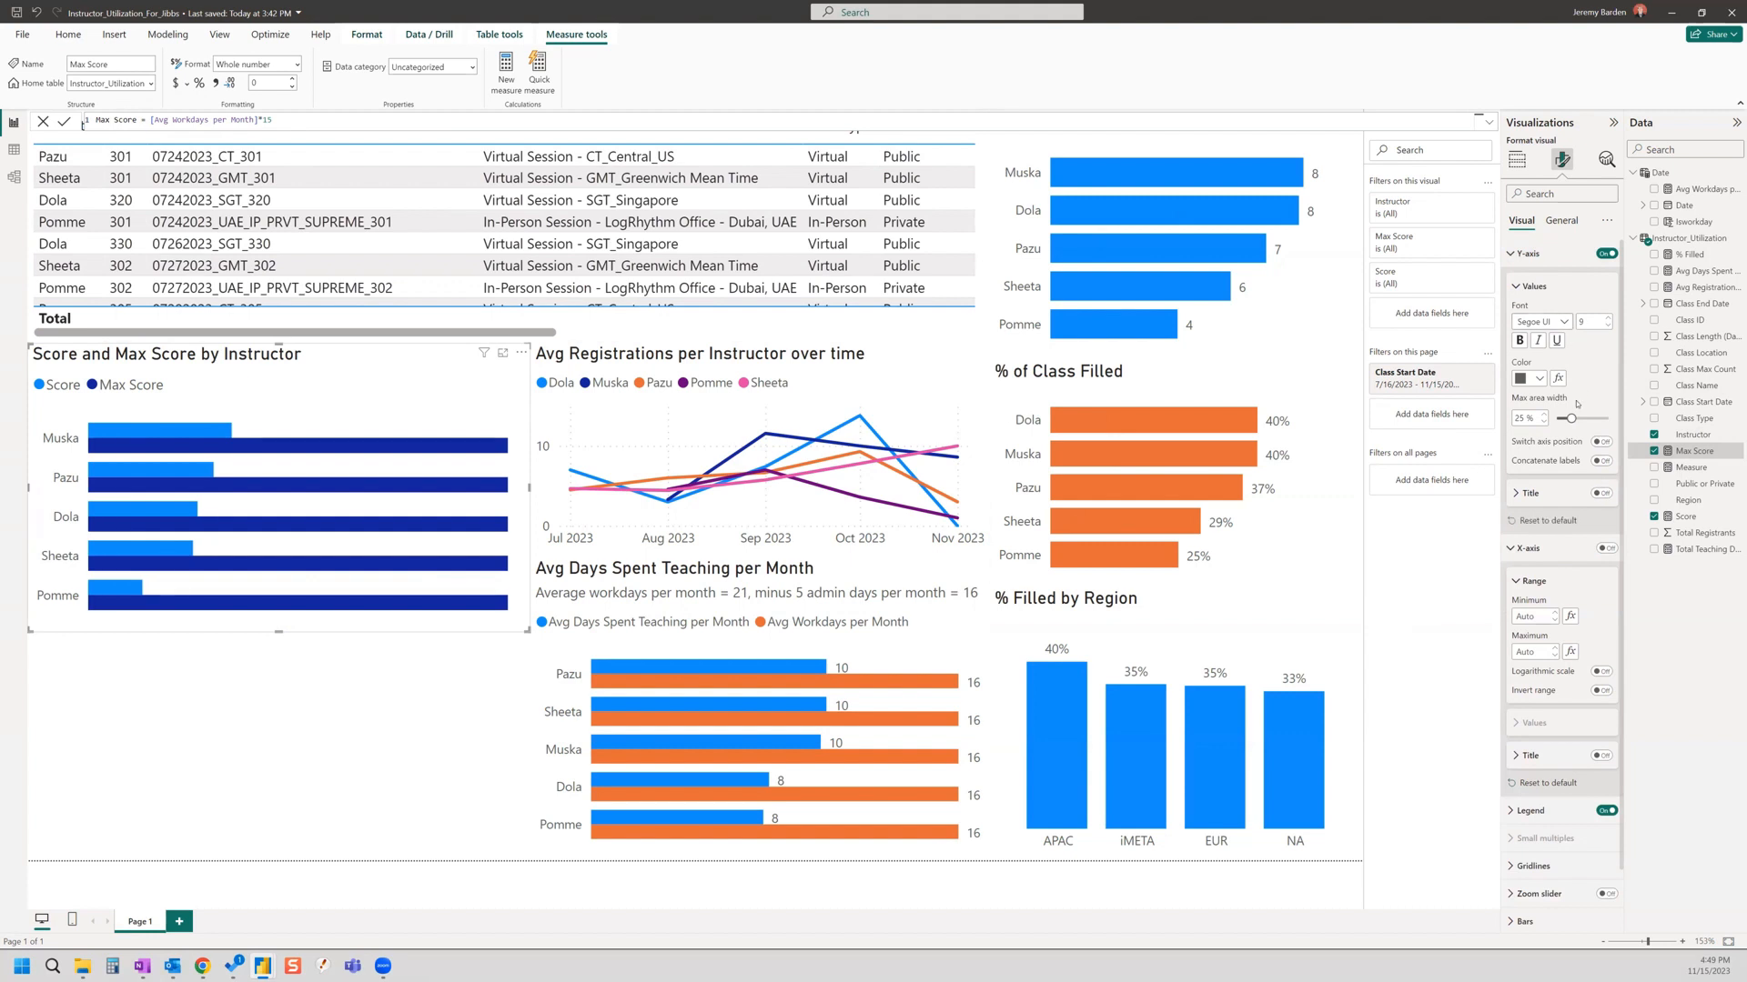
# Step: Color the Max Score bars orange in the Score and Max Score chart and turn on its data labels
pyautogui.scroll(-1, 1569, 503)
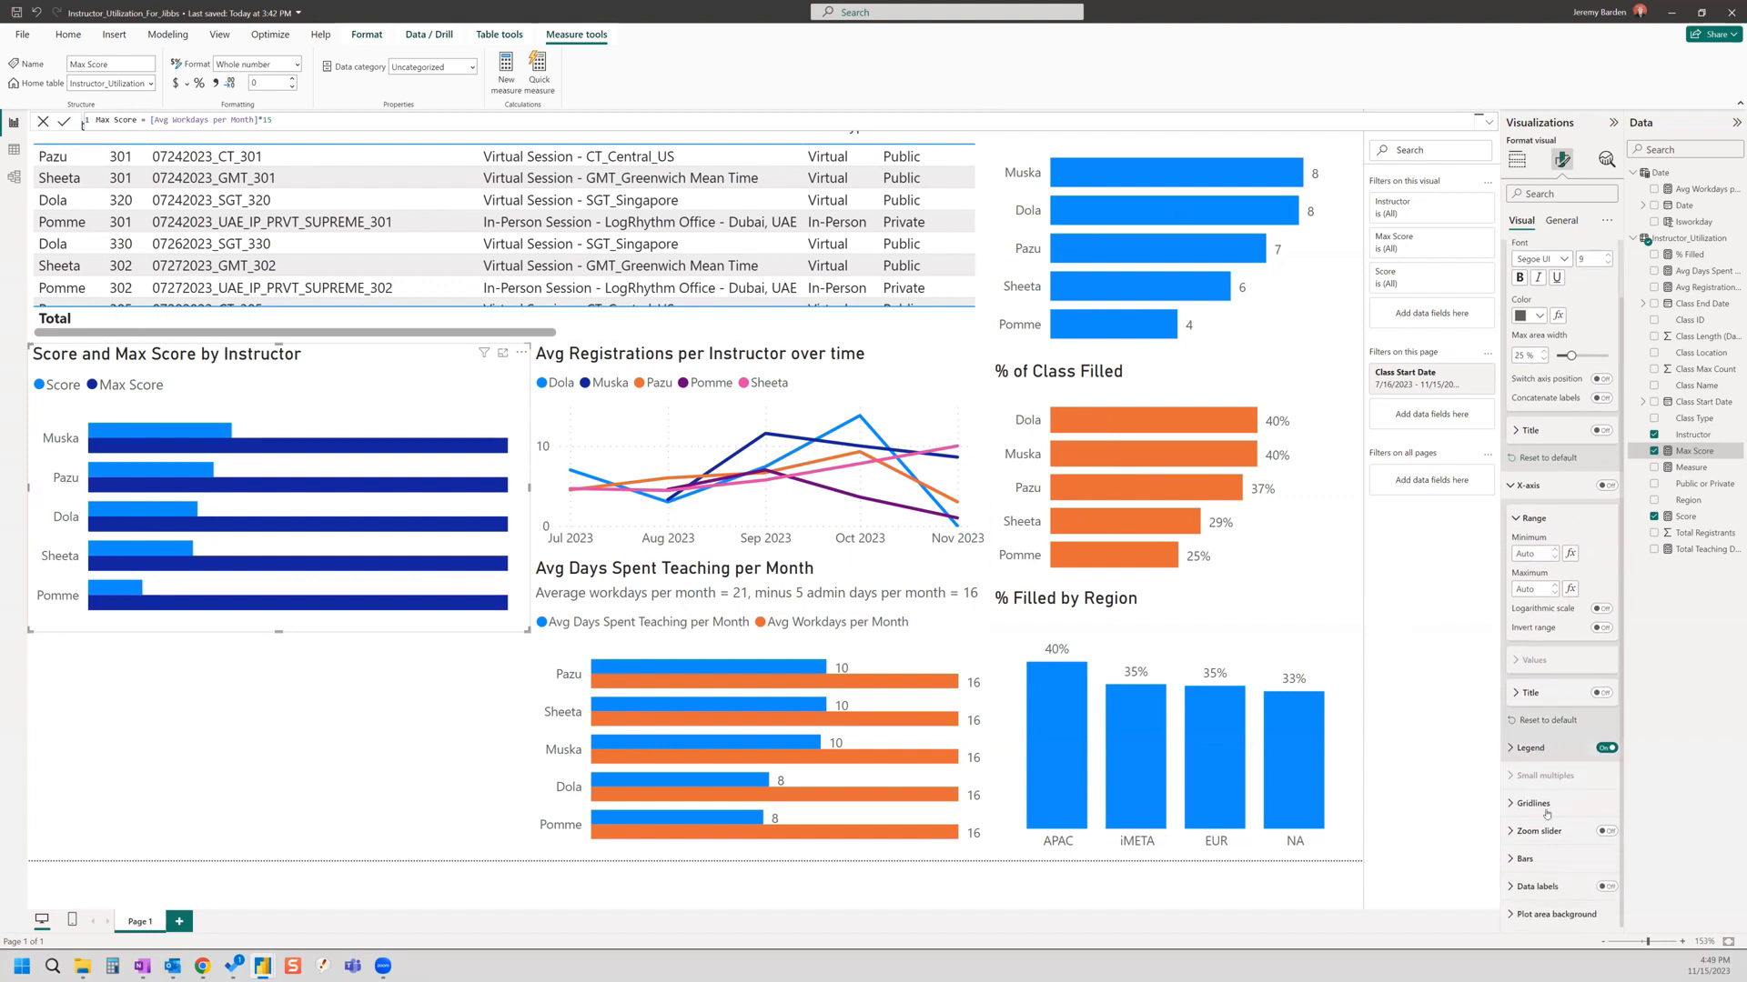
pyautogui.click(1519, 860)
pyautogui.scroll(-3, 1537, 810)
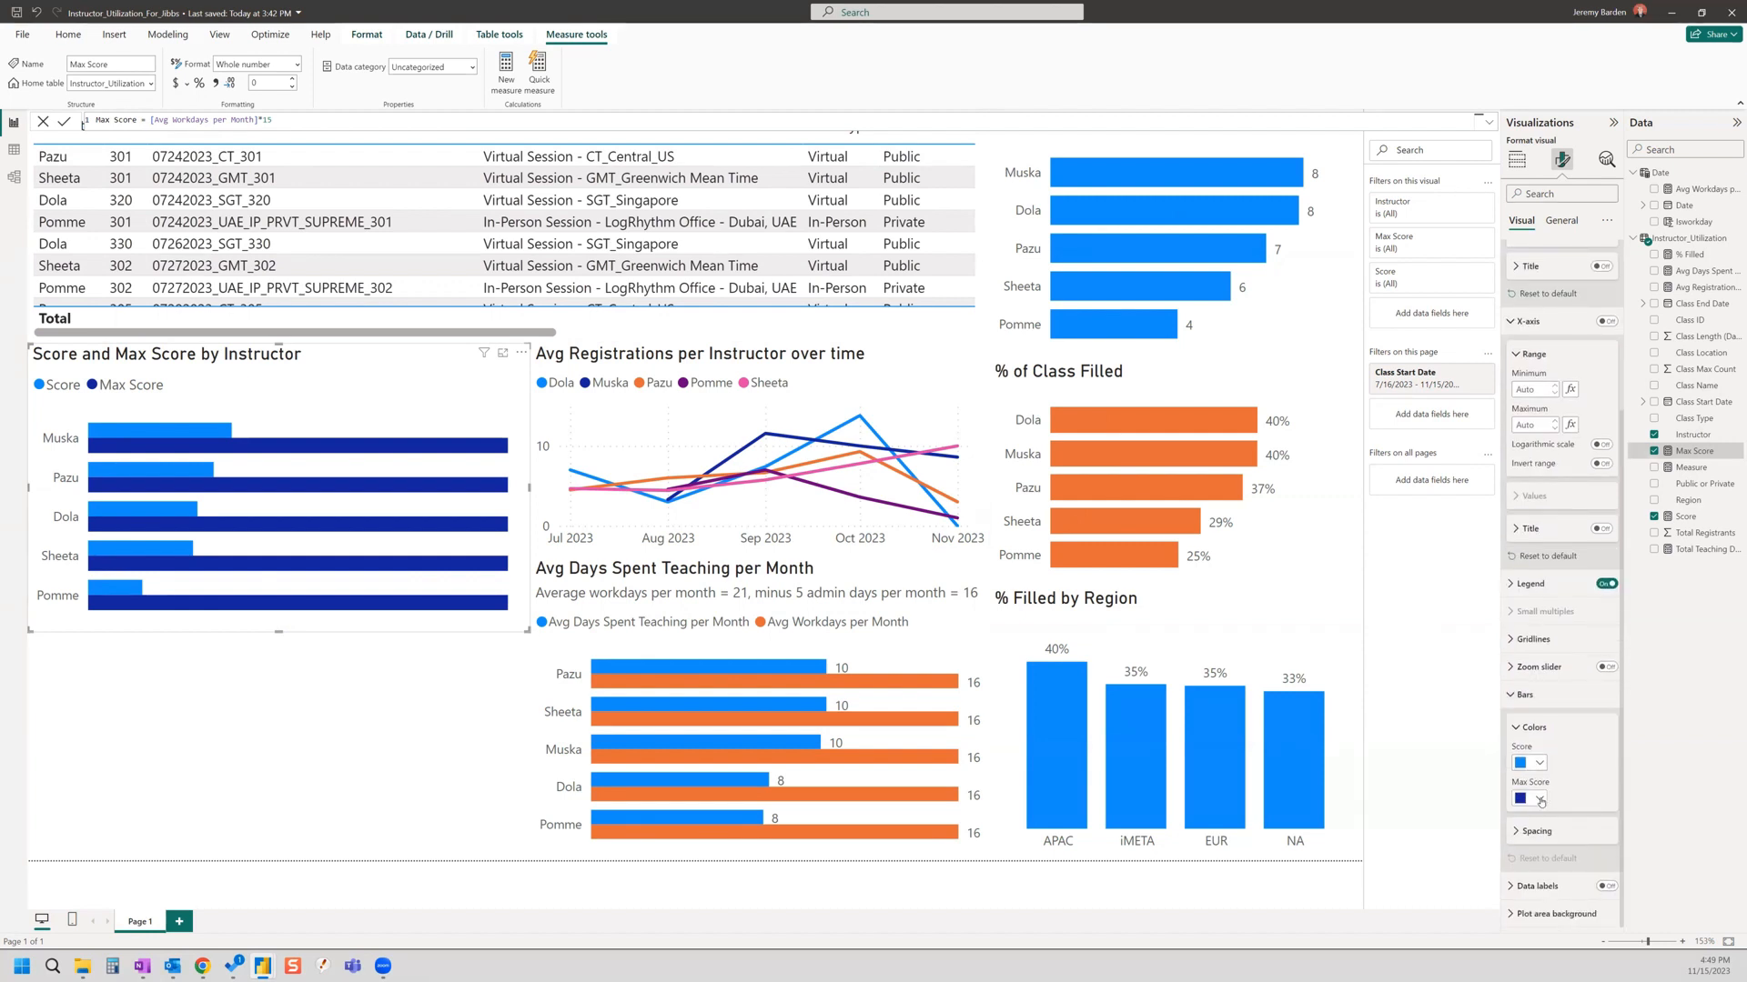
pyautogui.click(1540, 800)
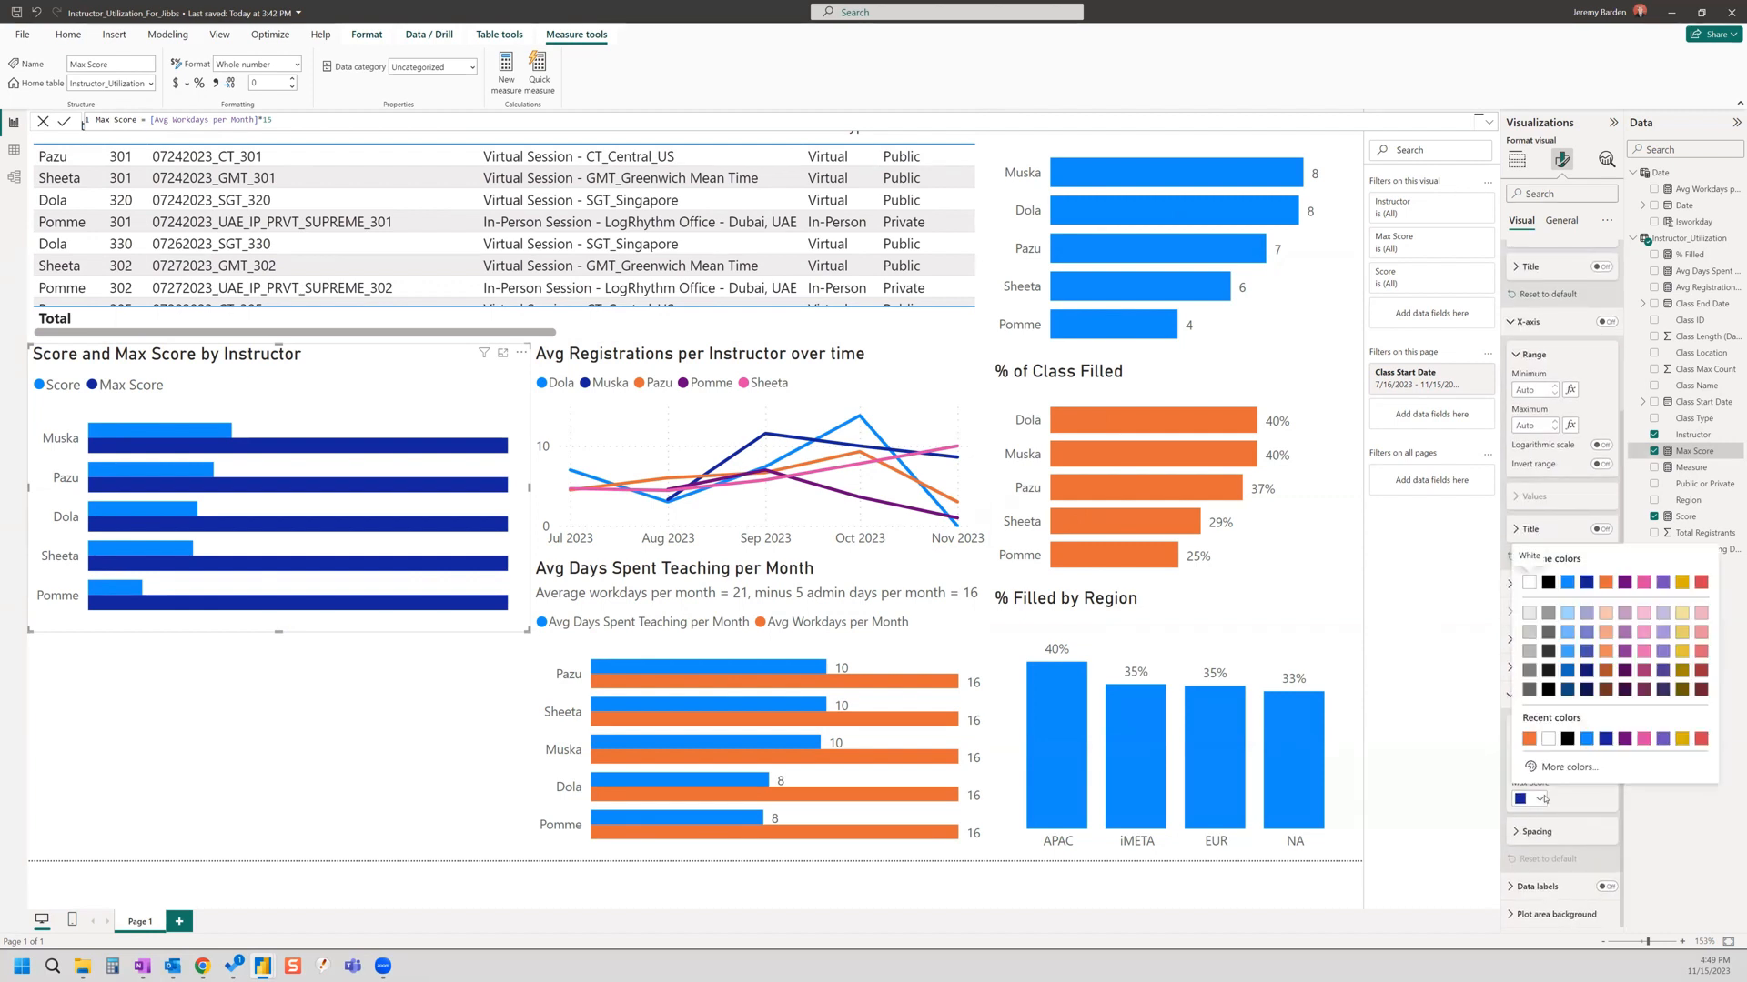
pyautogui.click(1529, 740)
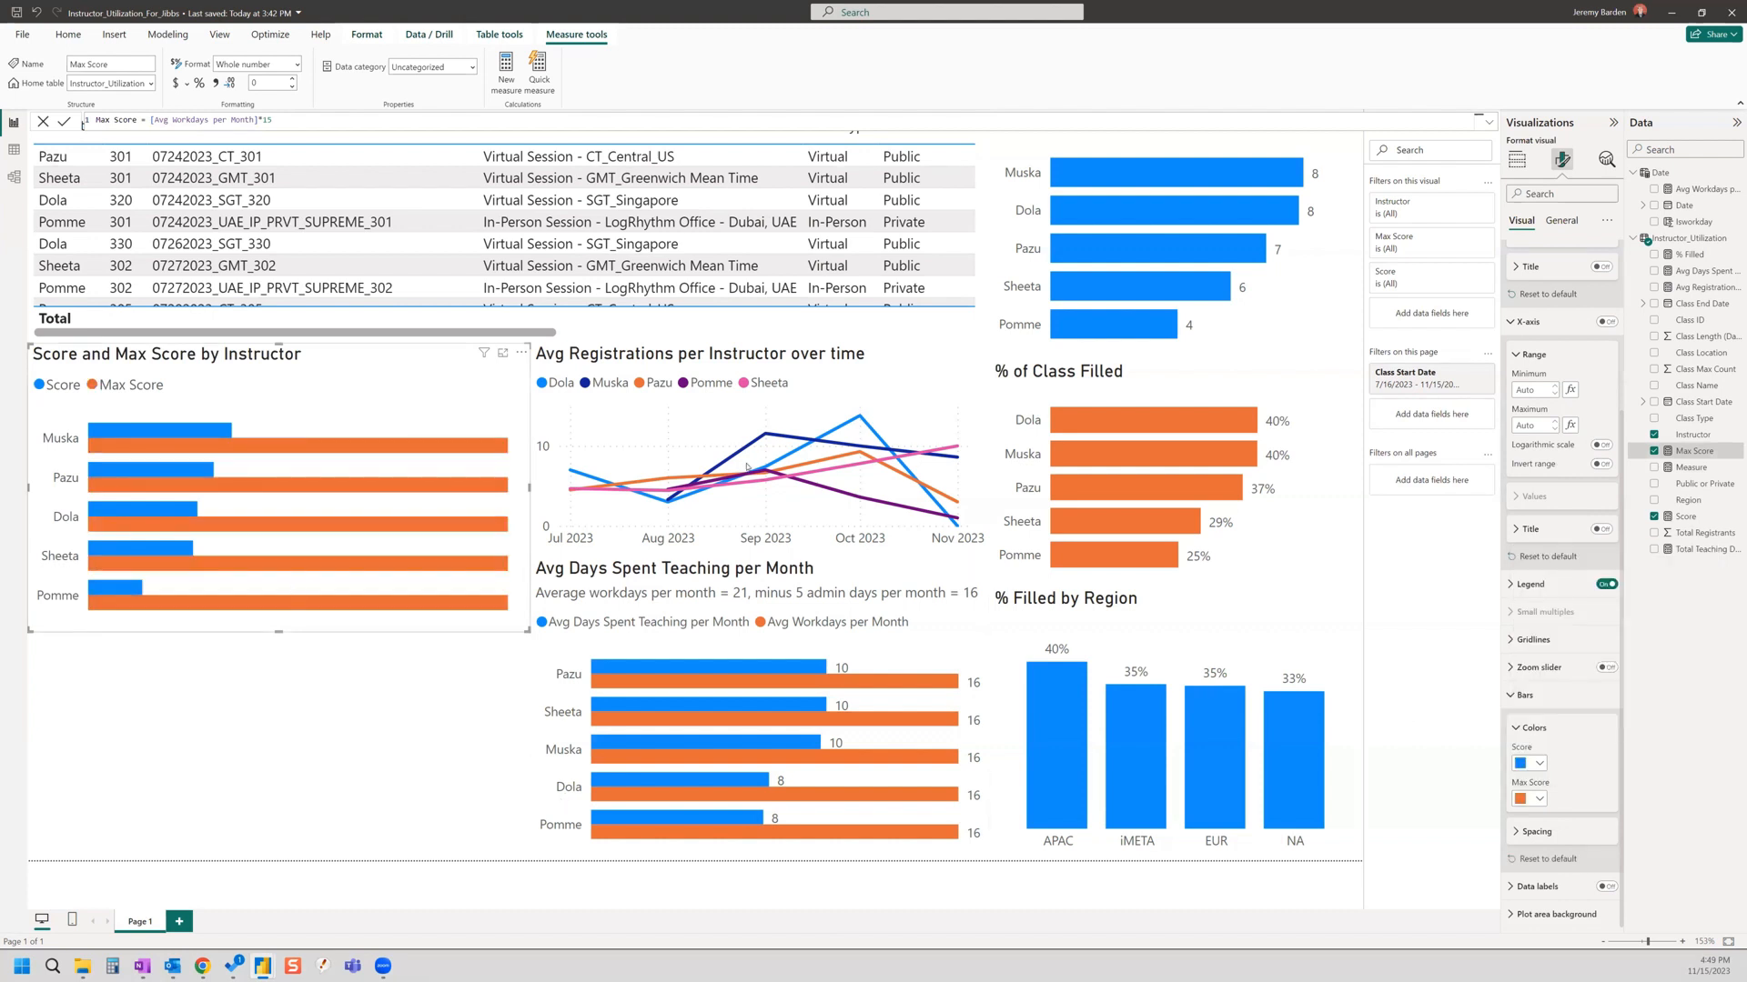
pyautogui.click(1607, 886)
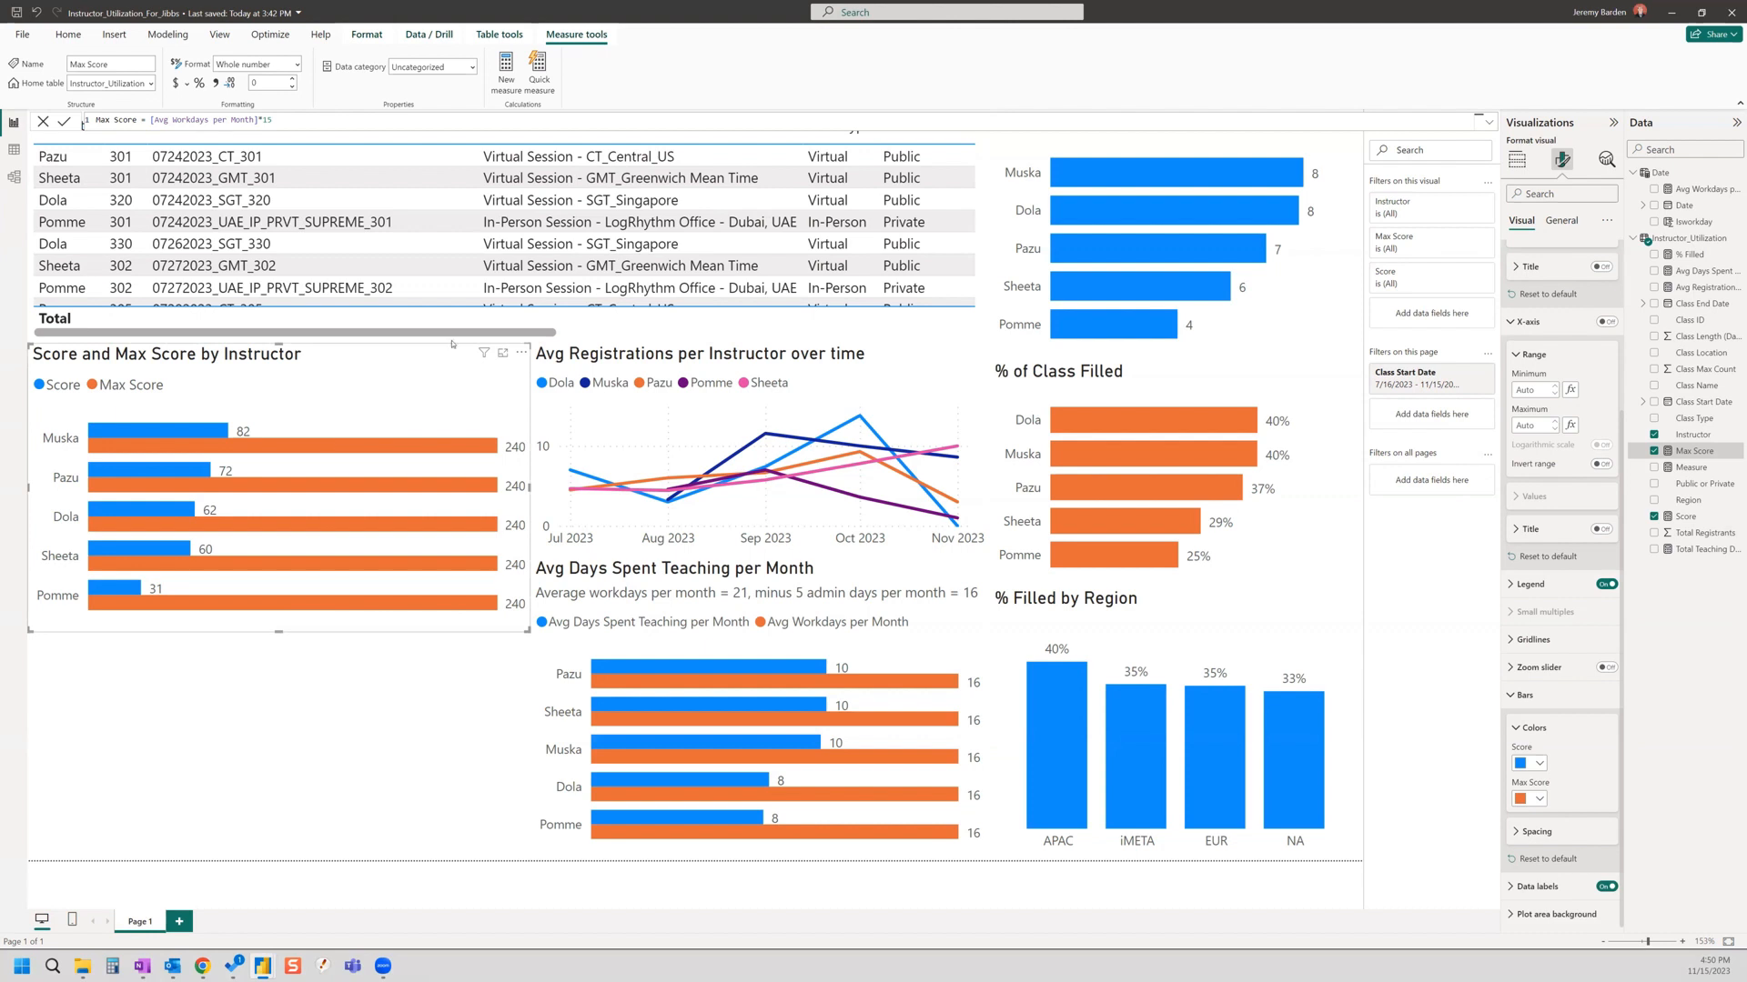
# Step: Retitle the Score and Max Score by Instructor chart as Utilization Score and make the title text blue
pyautogui.click(1561, 221)
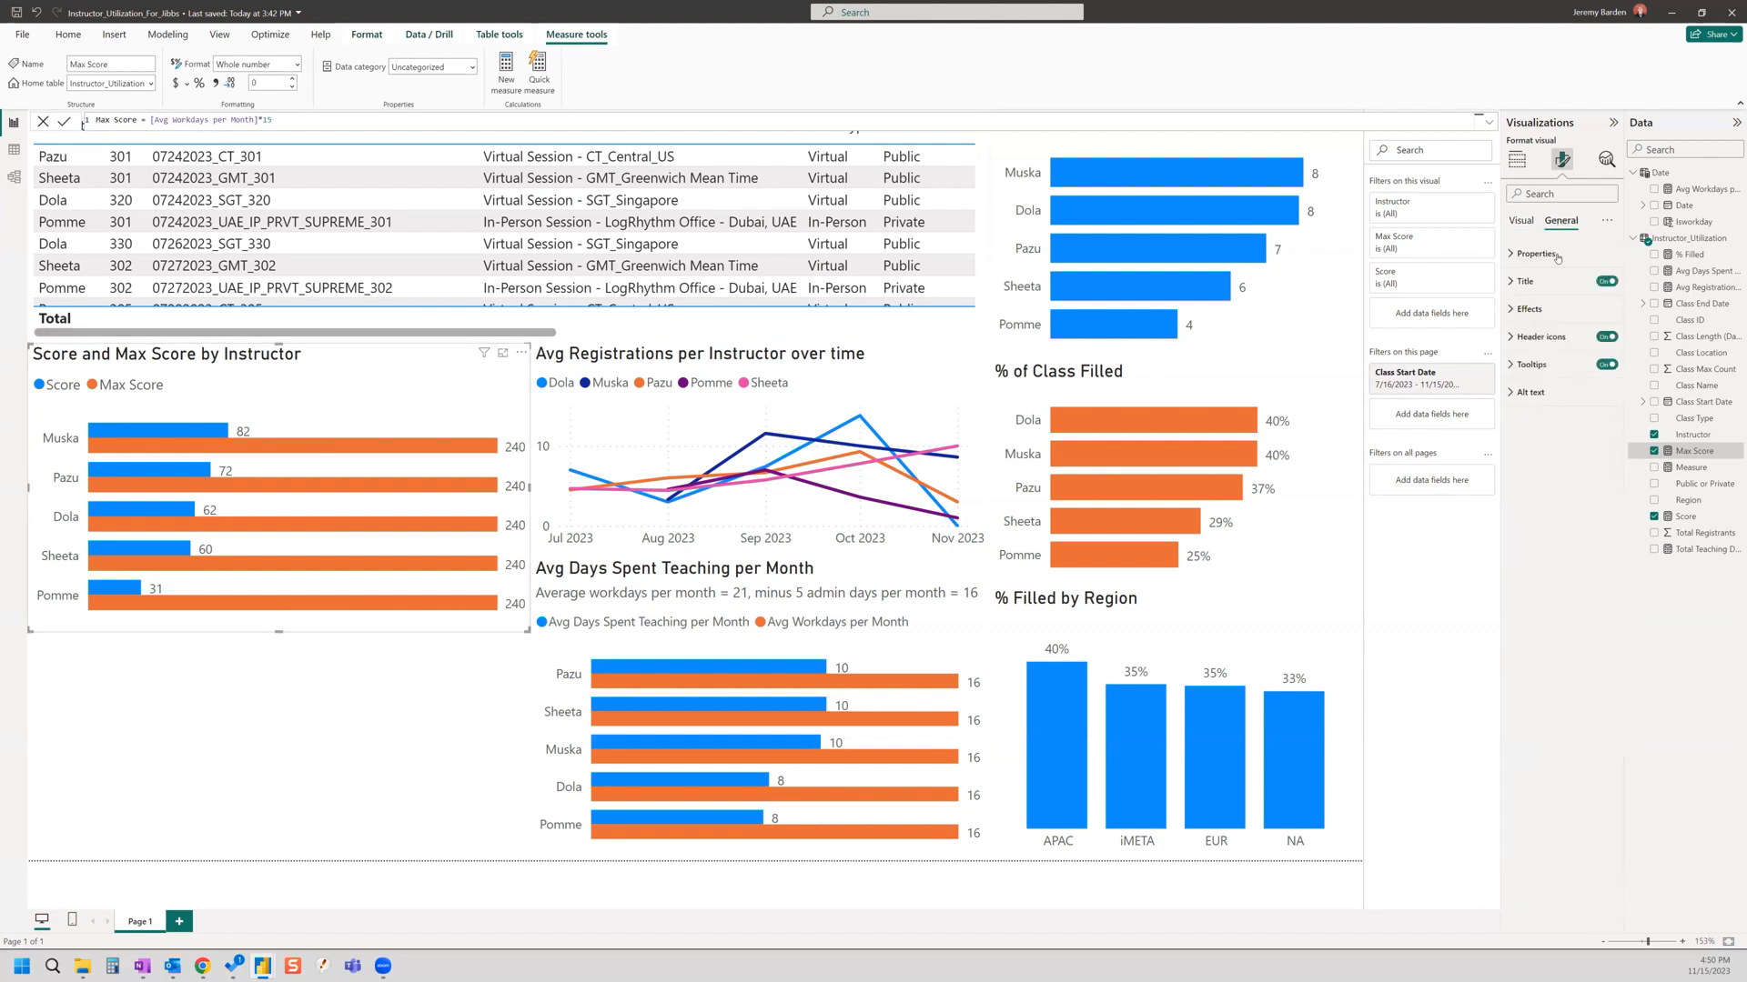
pyautogui.click(1515, 284)
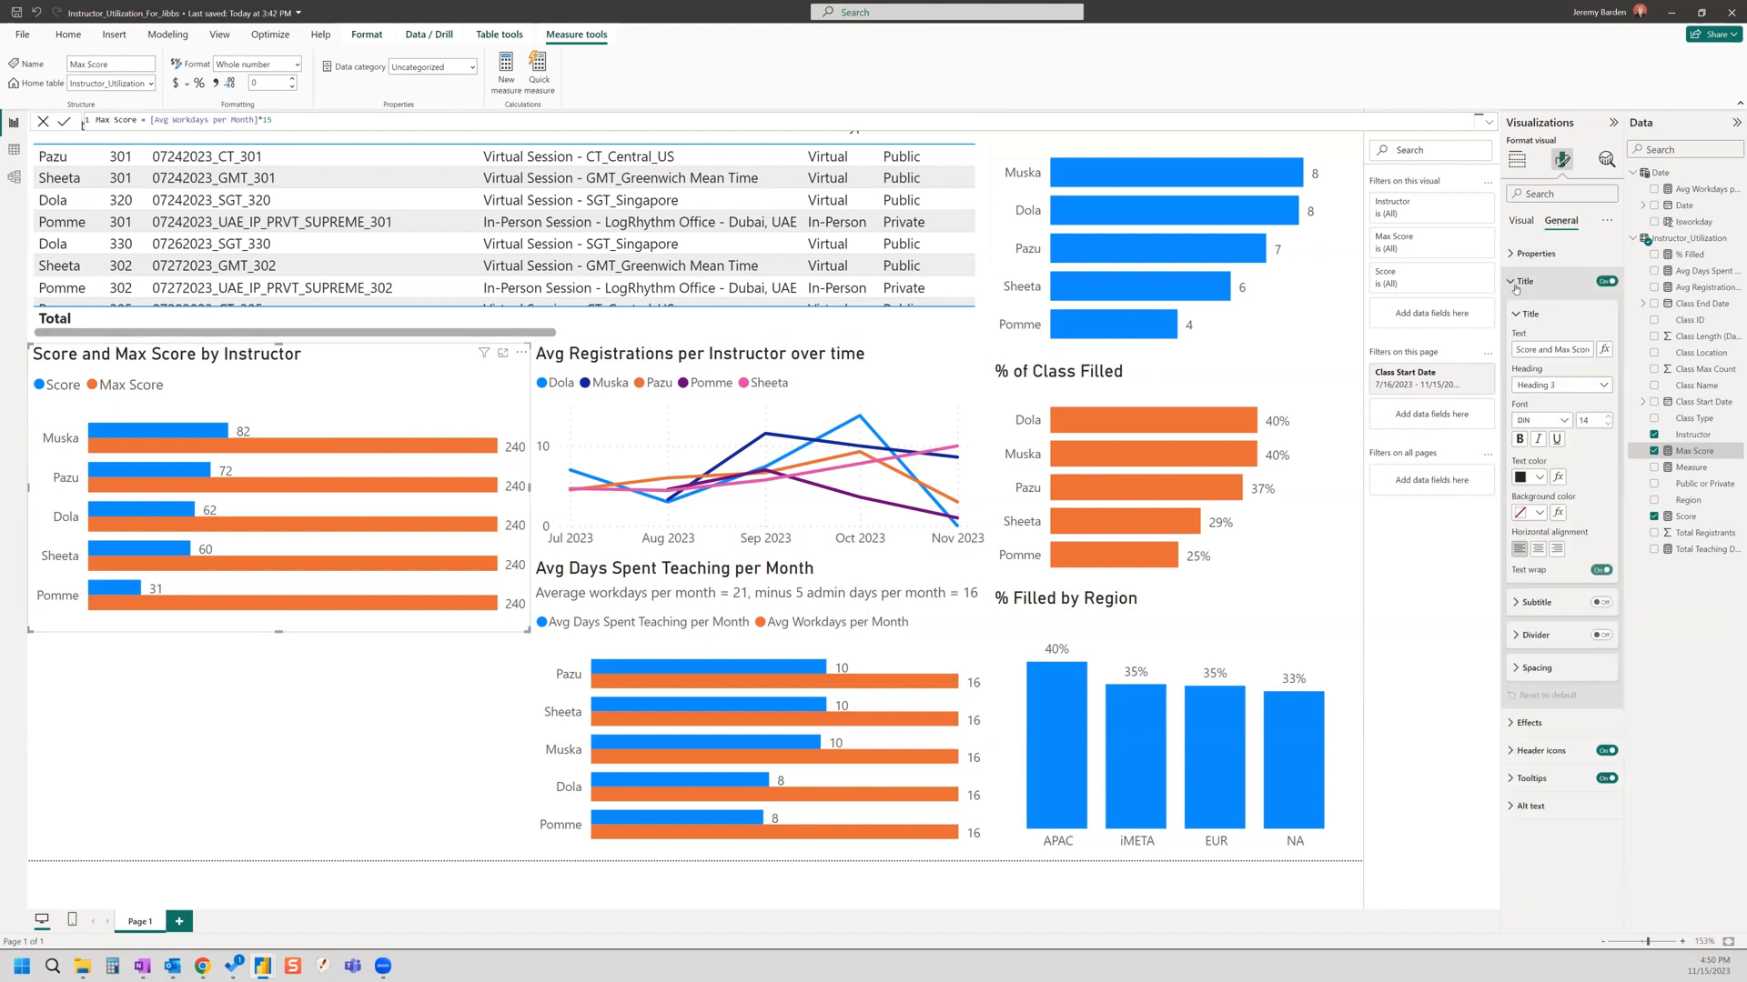
pyautogui.click(1537, 349)
pyautogui.write('Utilization S')
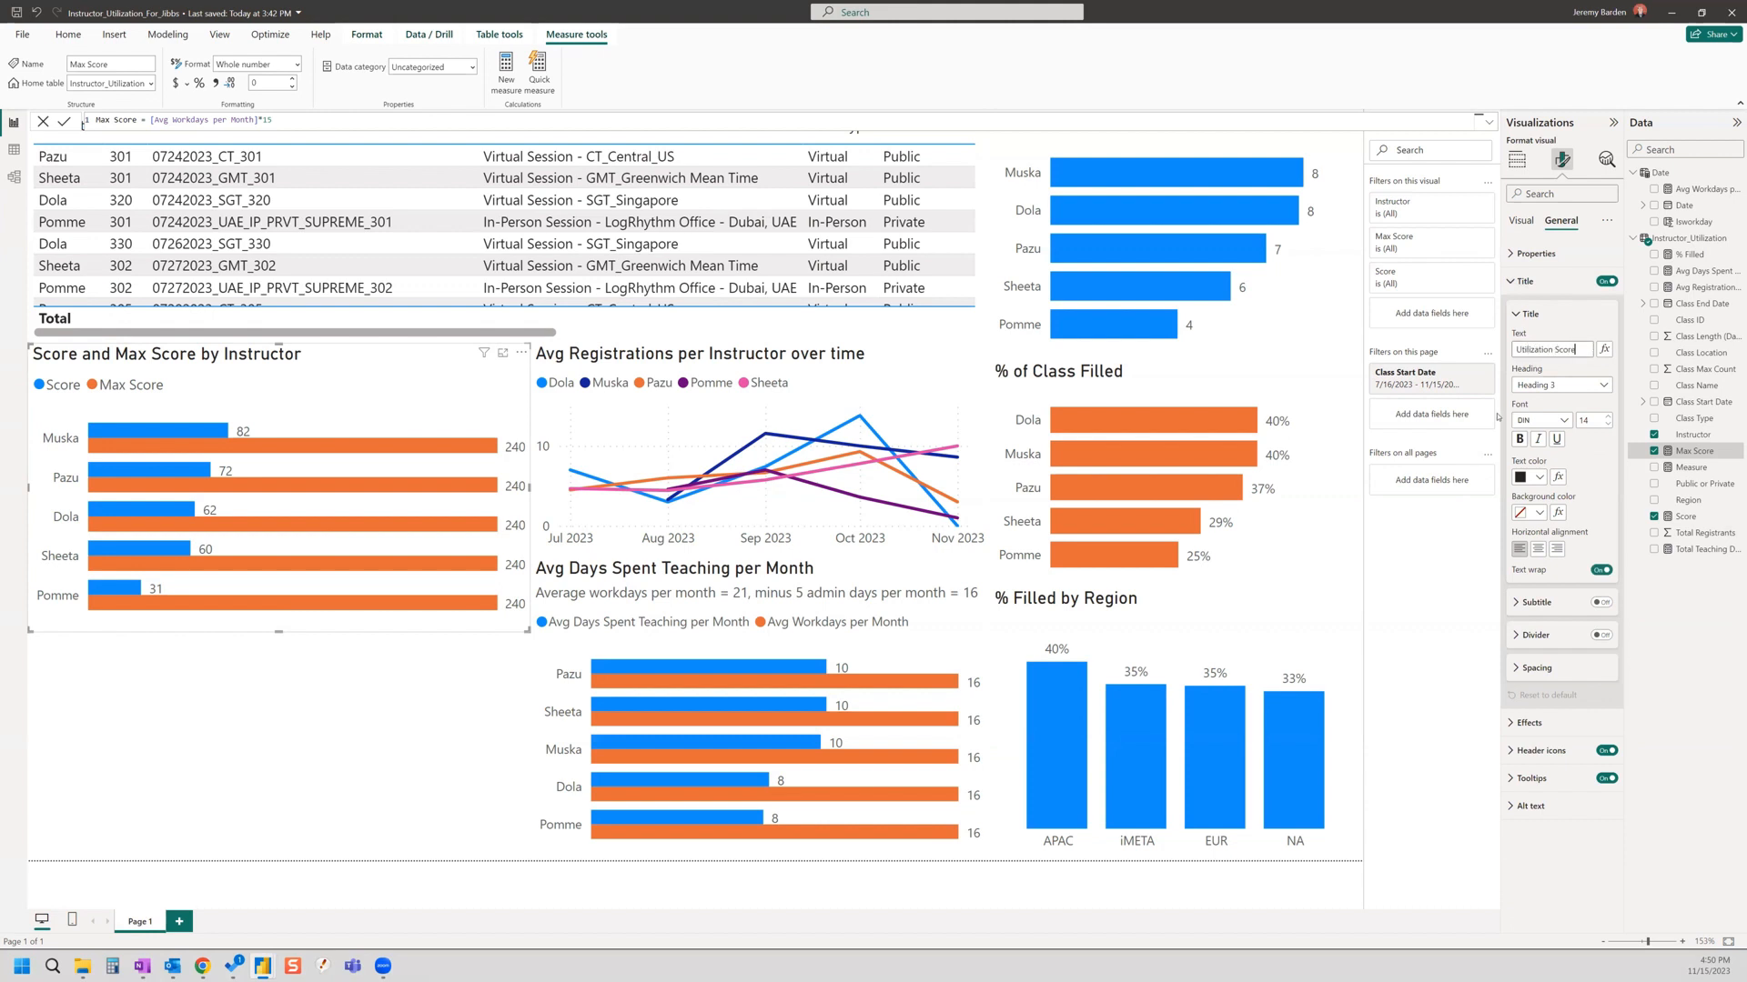
pyautogui.write('core')
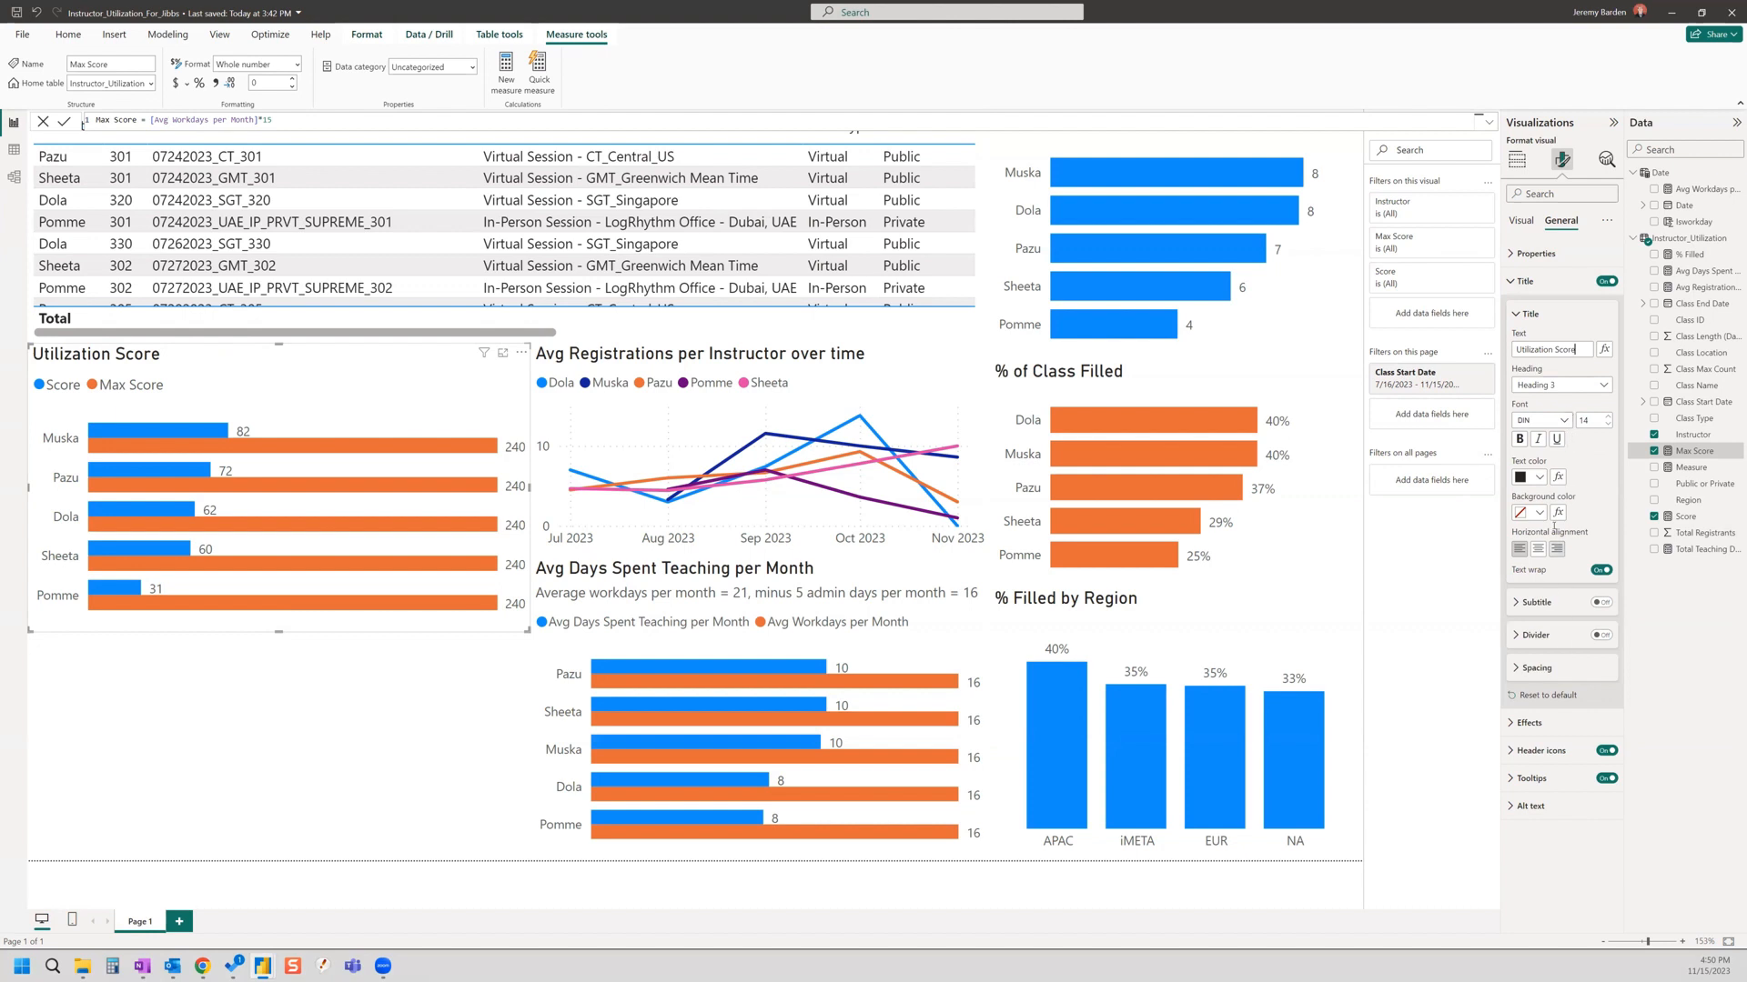
pyautogui.click(1540, 480)
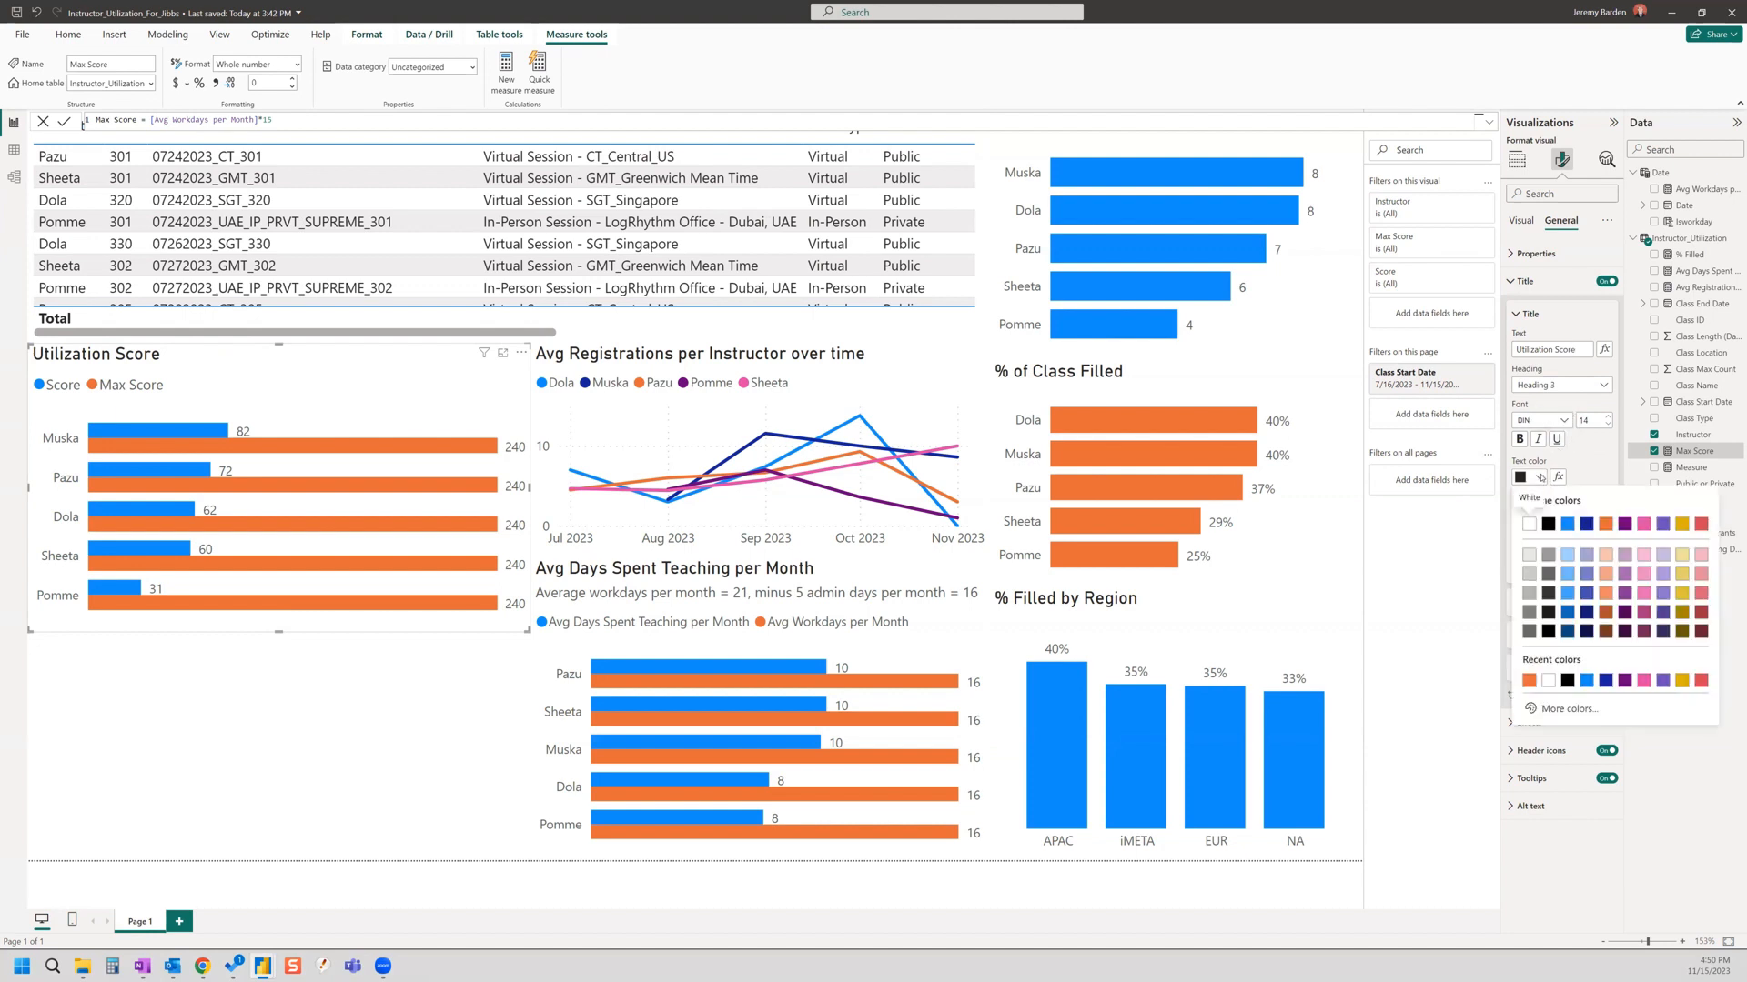
pyautogui.click(1588, 683)
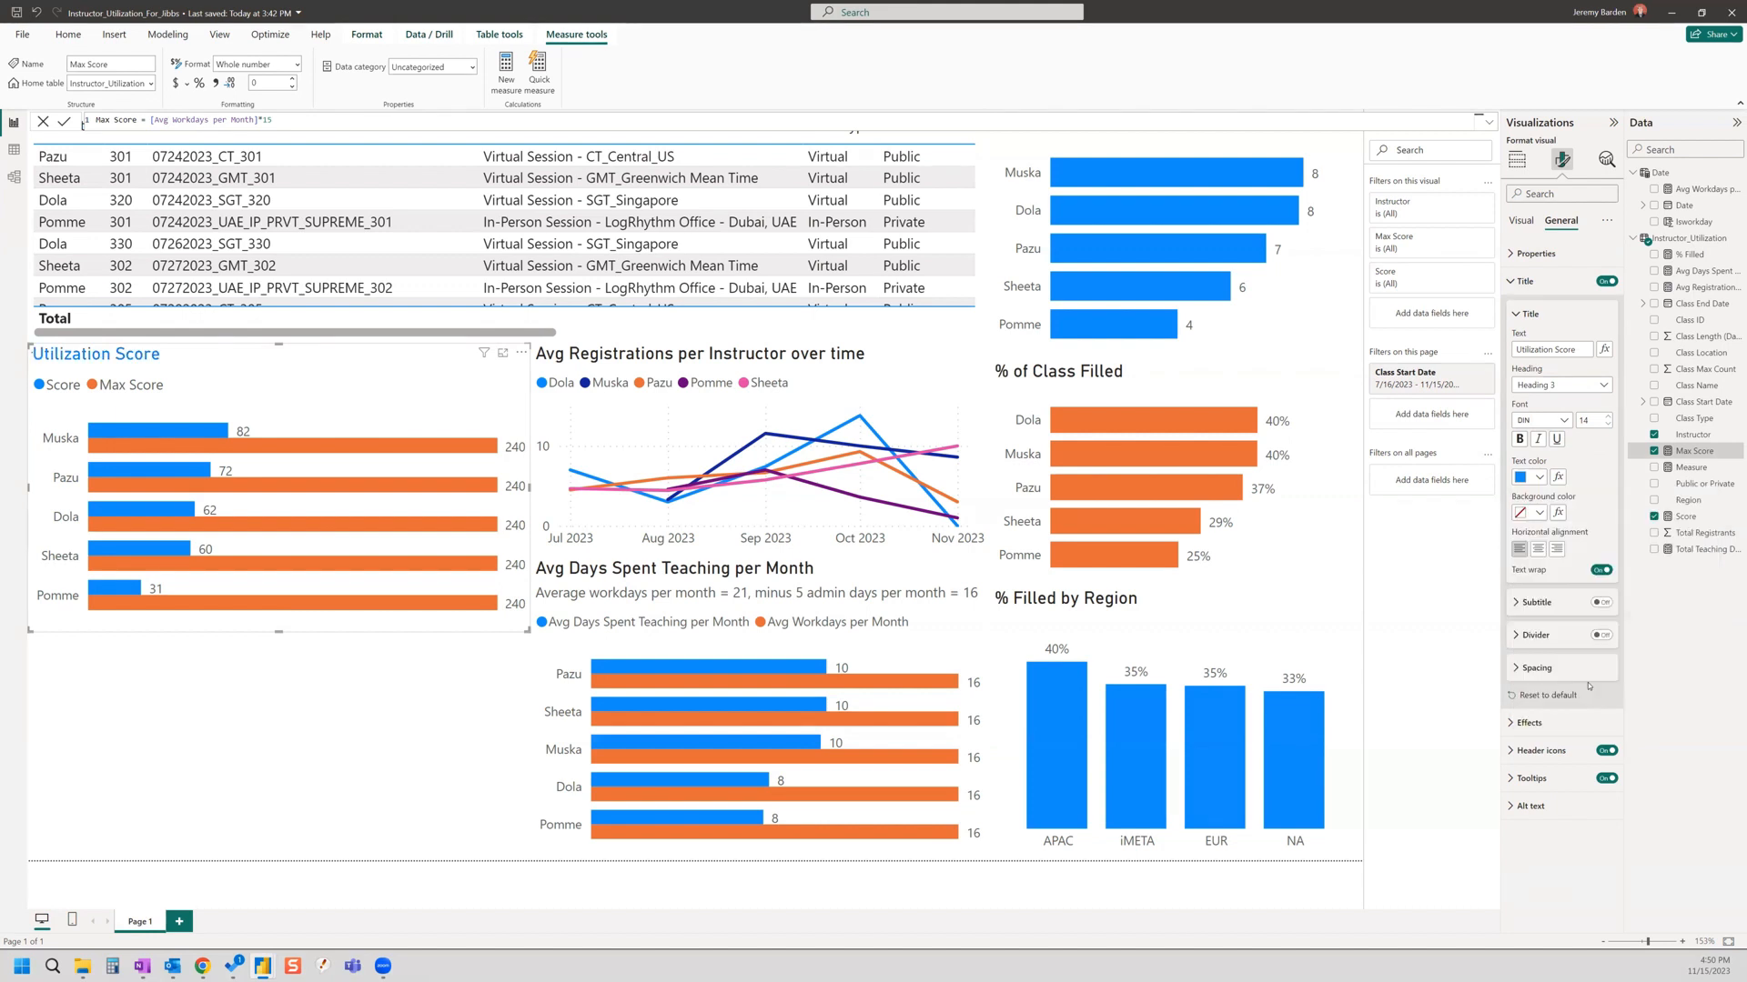
# Step: Add an empty stacked bar chart in the blank area below the Utilization Score chart
pyautogui.click(356, 698)
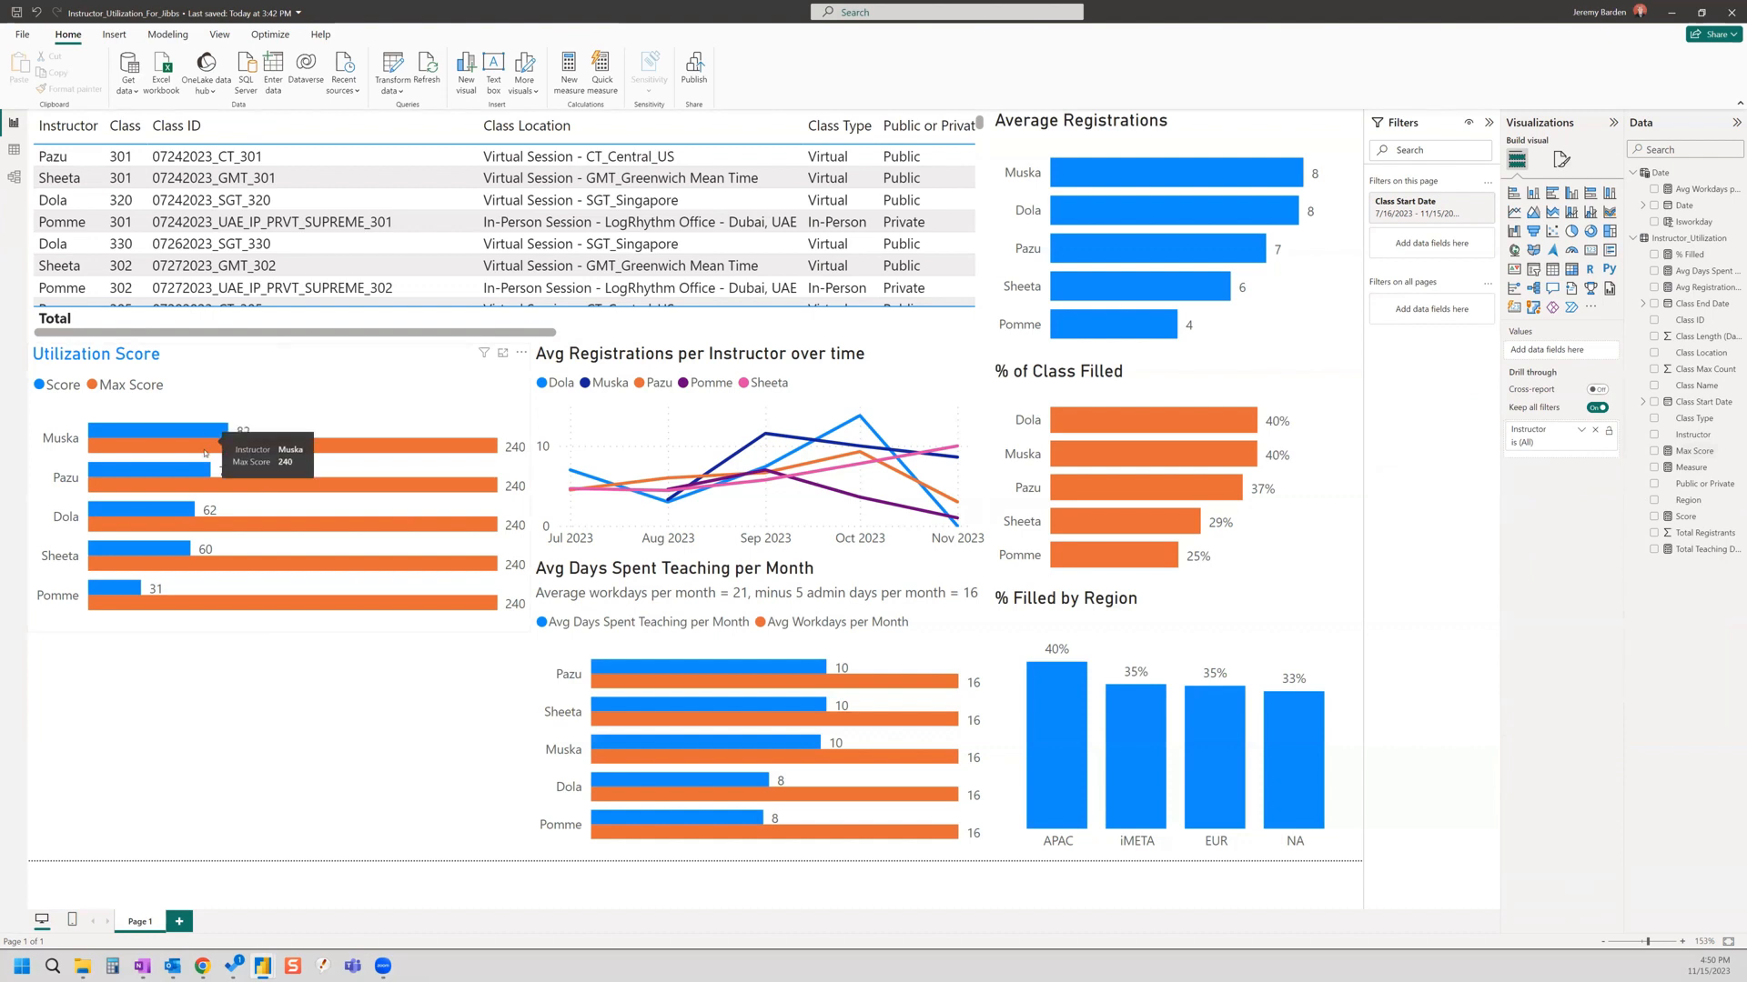
pyautogui.moveTo(205, 452)
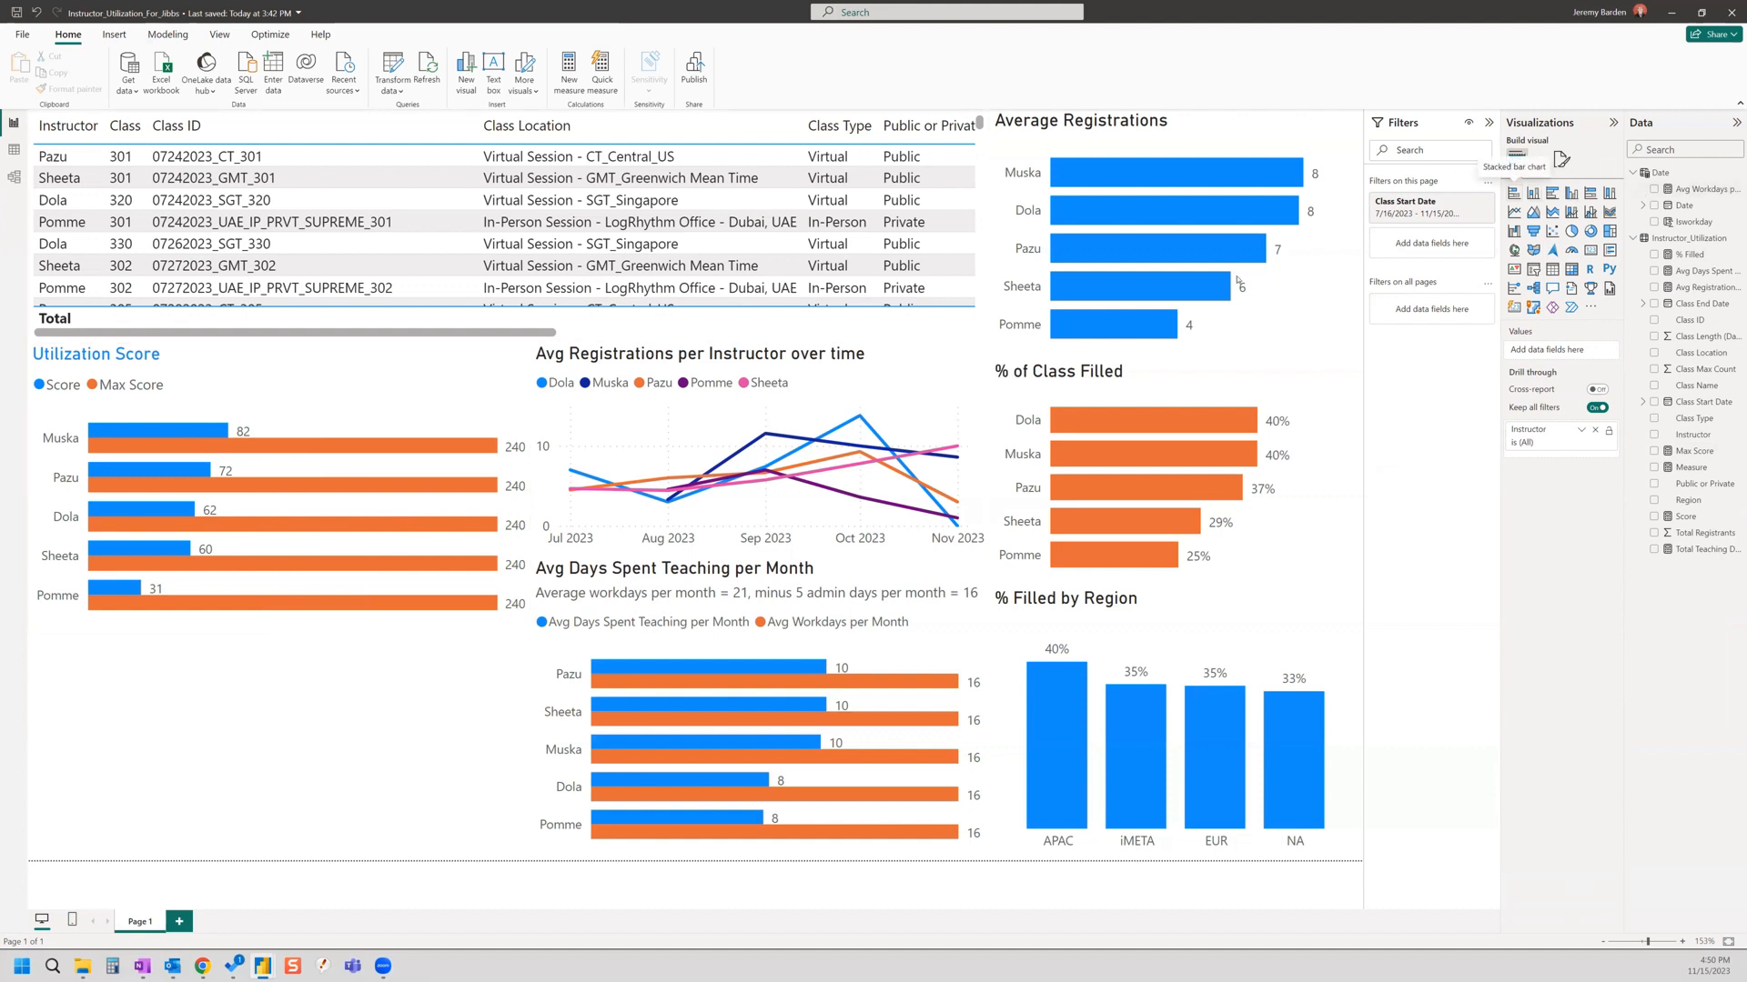
pyautogui.click(1513, 193)
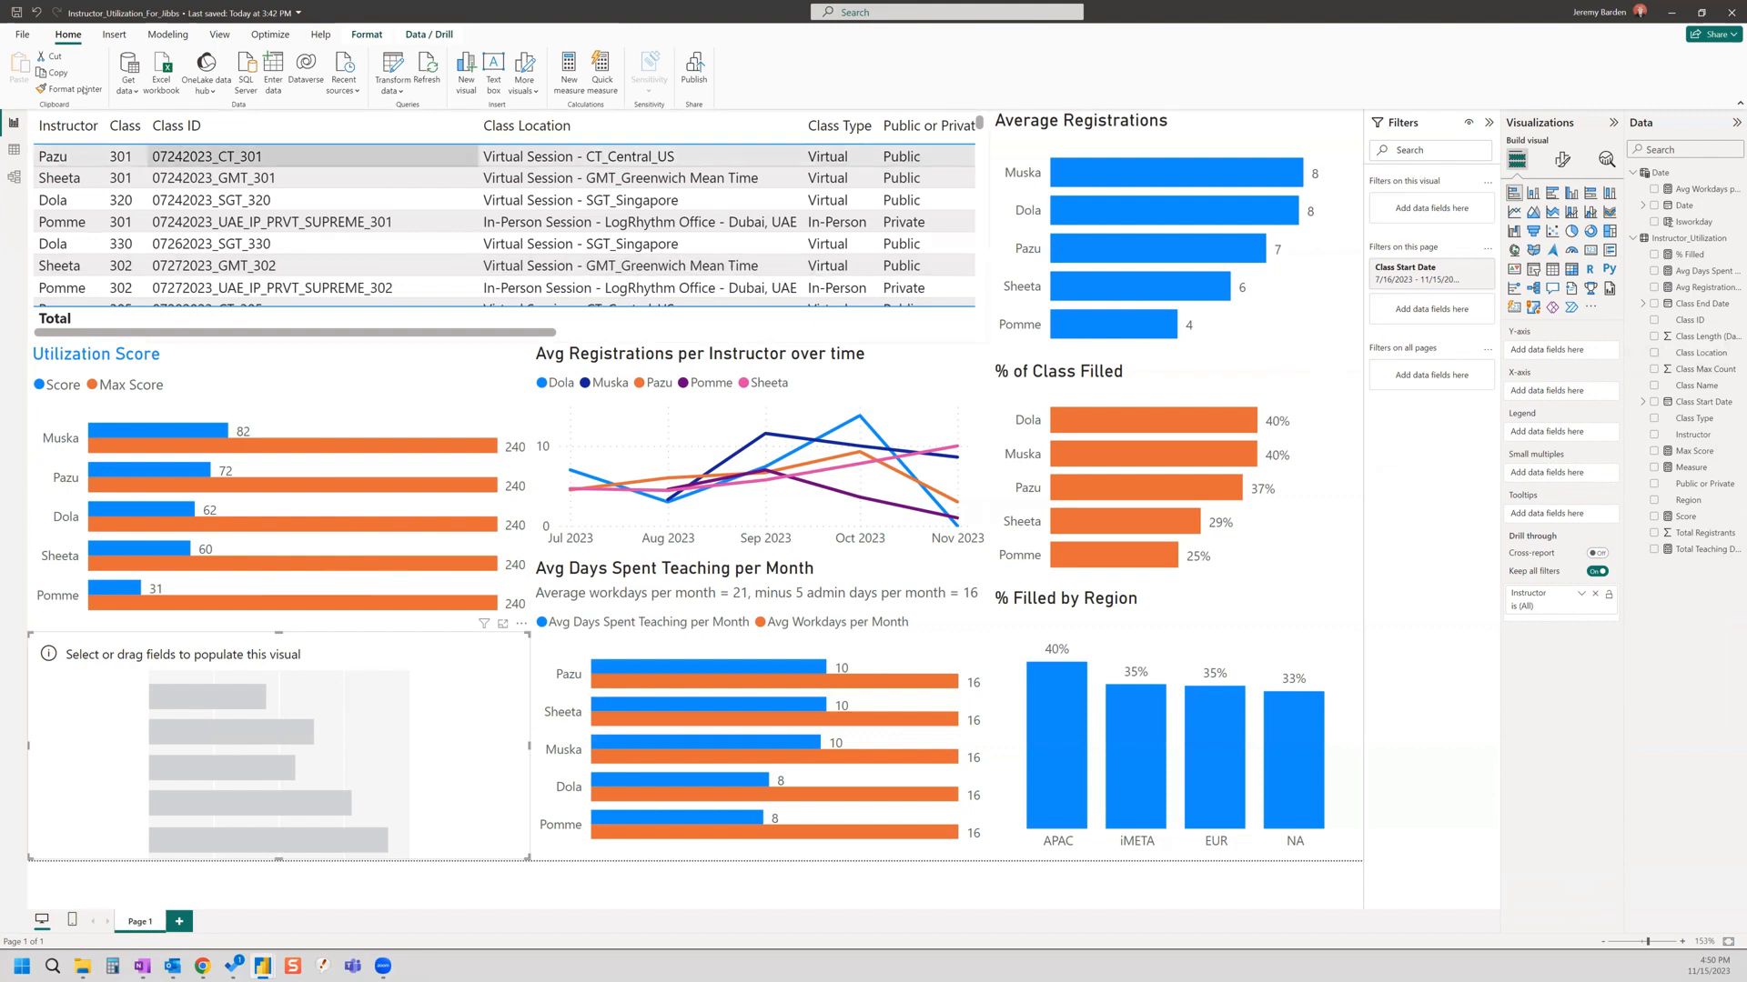
# Step: Create a new measure Utilization Score Percent = [Score]/[Max Score]
pyautogui.click(569, 77)
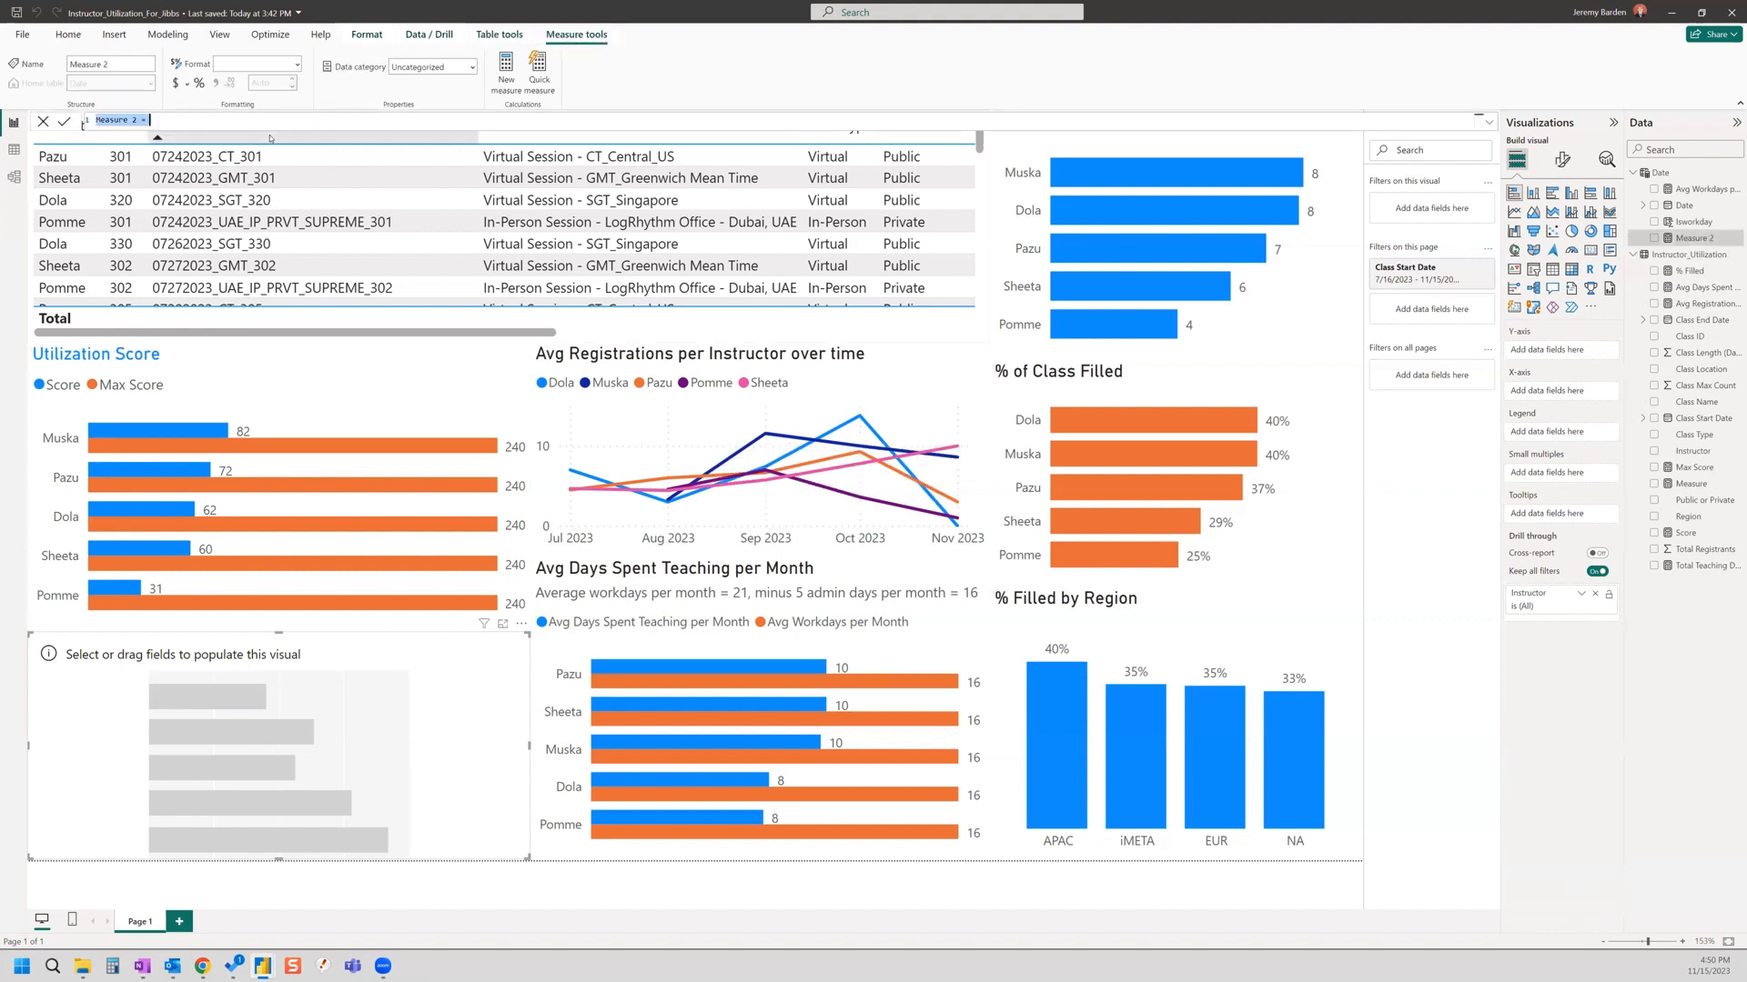
pyautogui.write('Utilization Score Percent')
pyautogui.write('score')
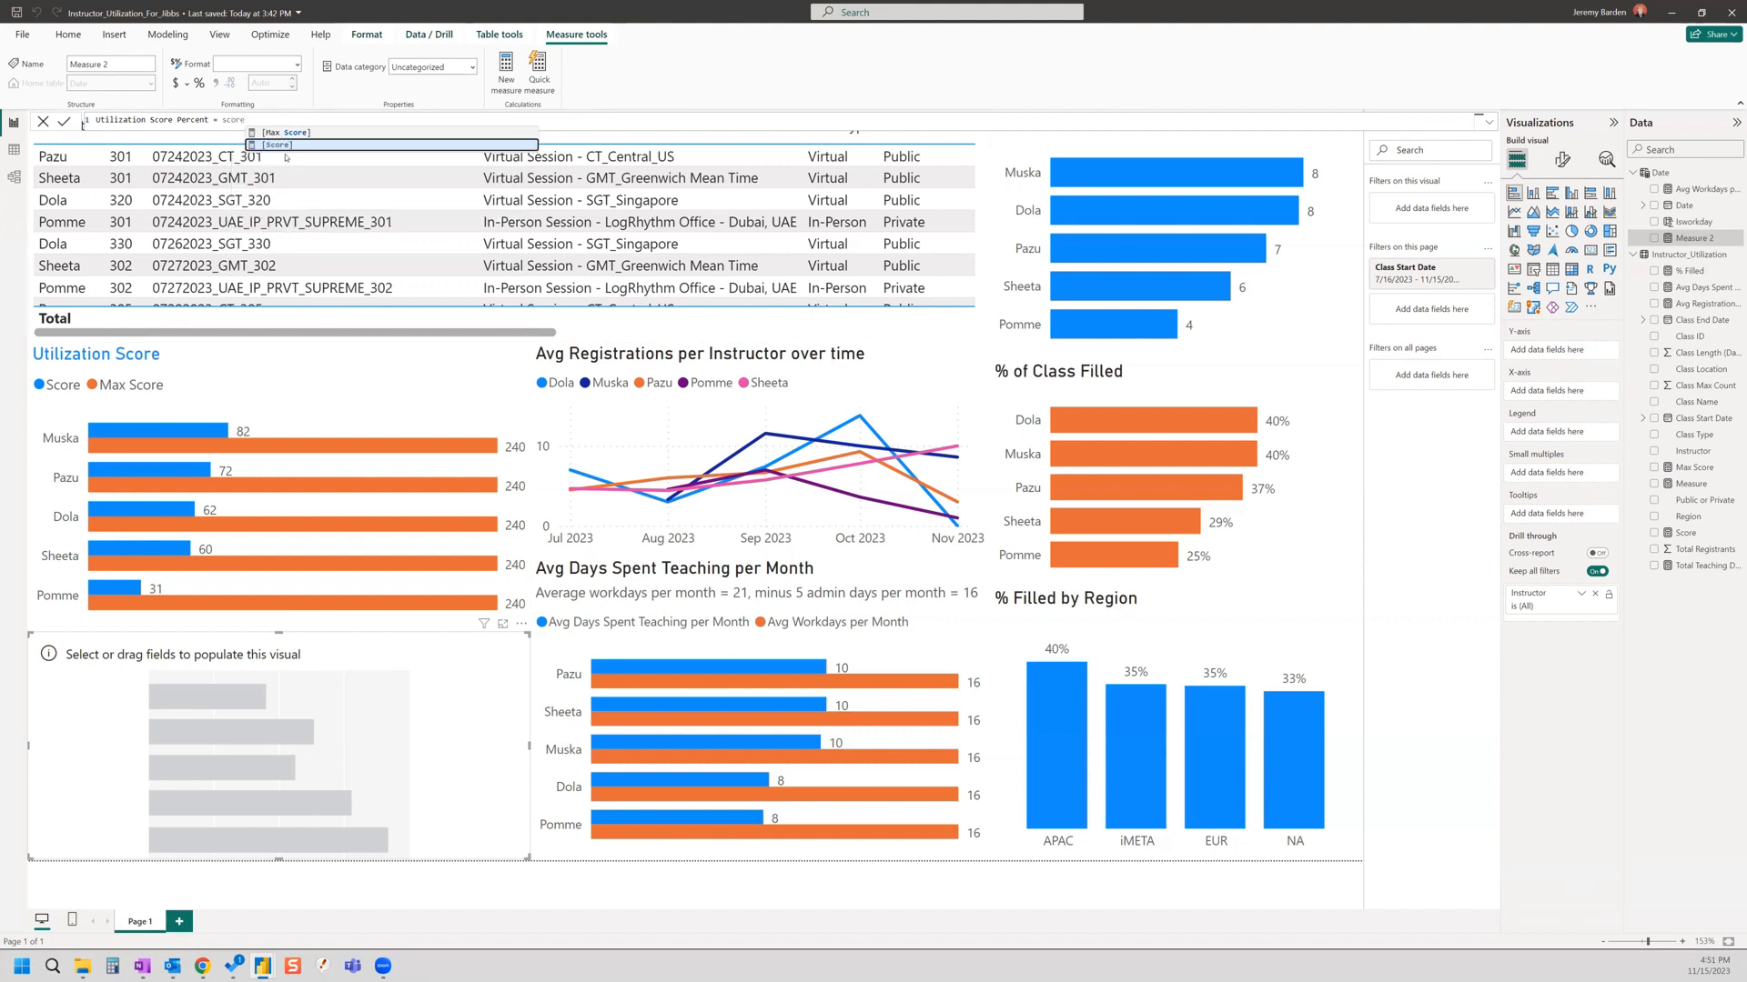
pyautogui.click(300, 147)
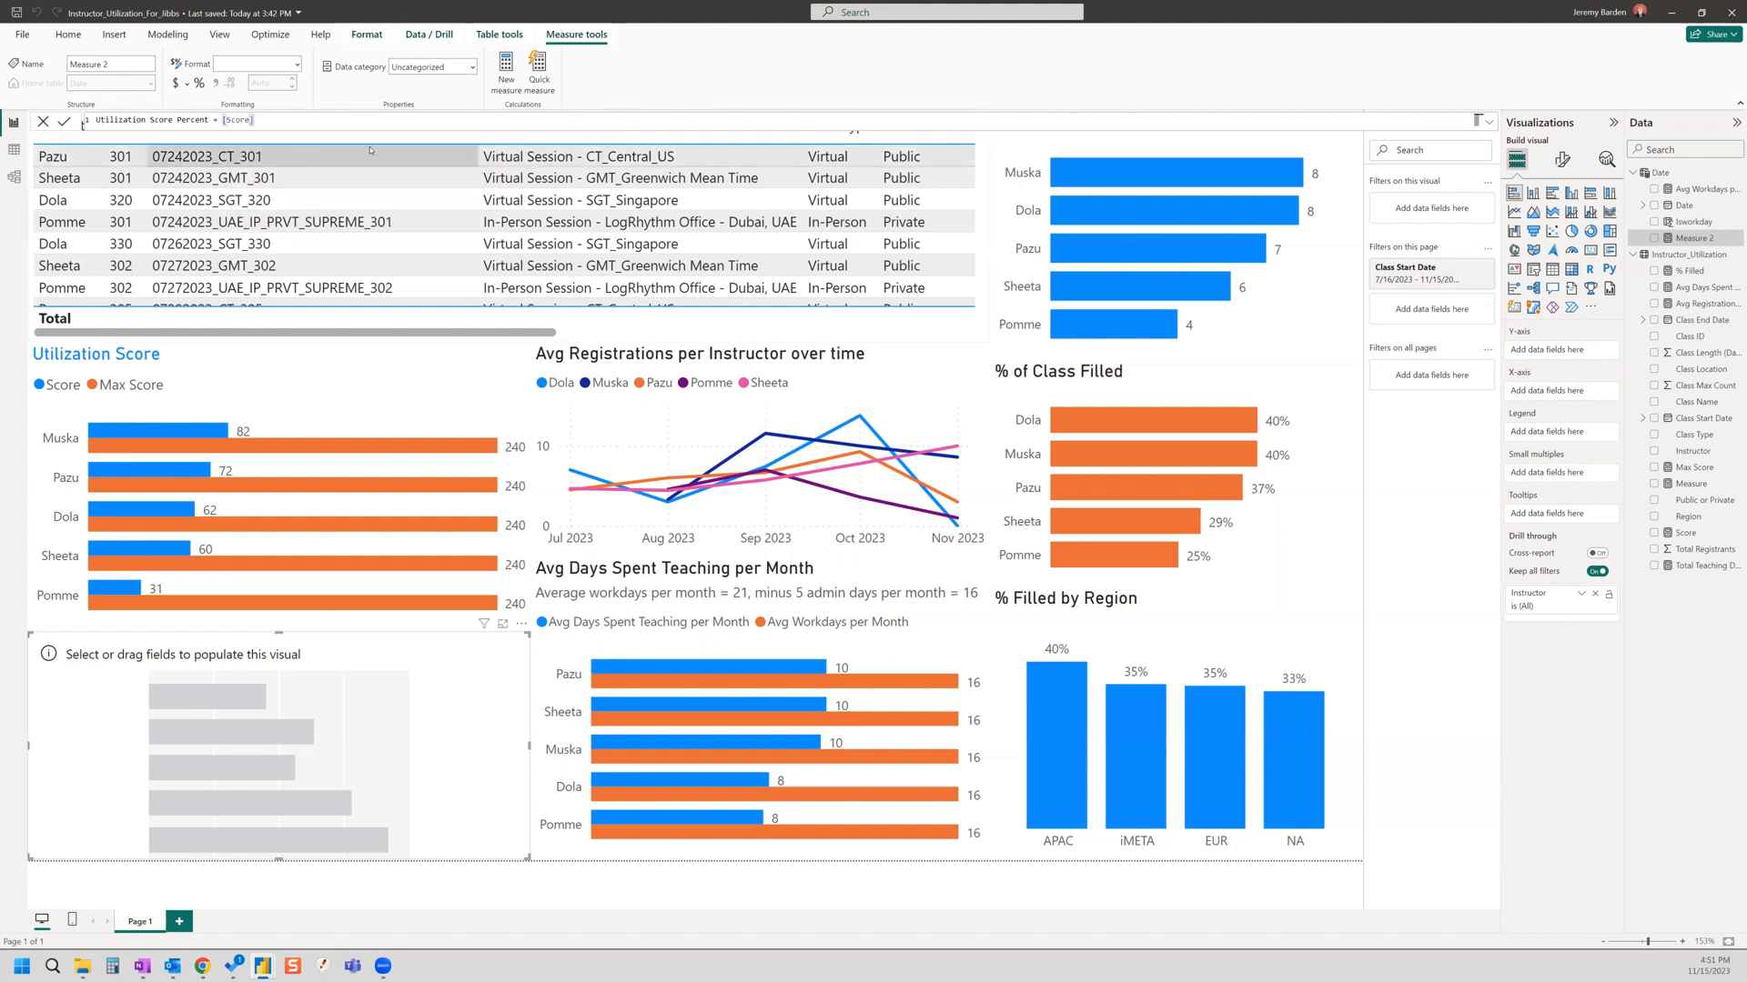
pyautogui.write('/[')
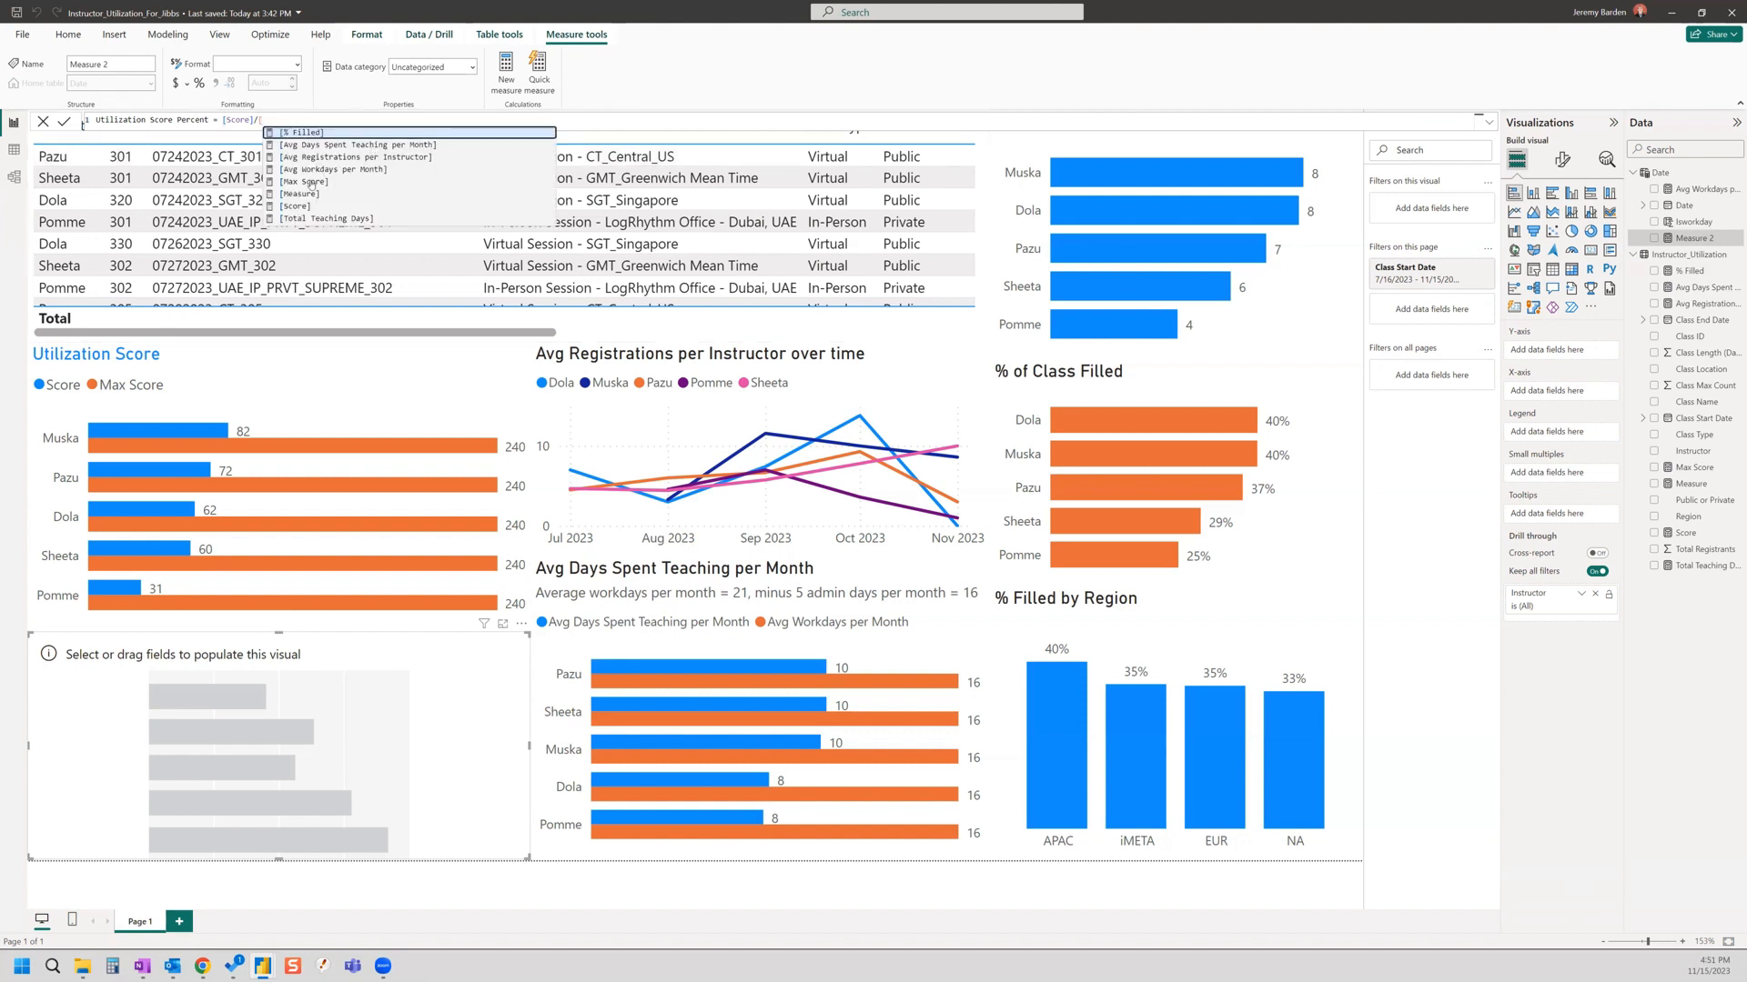
pyautogui.click(311, 182)
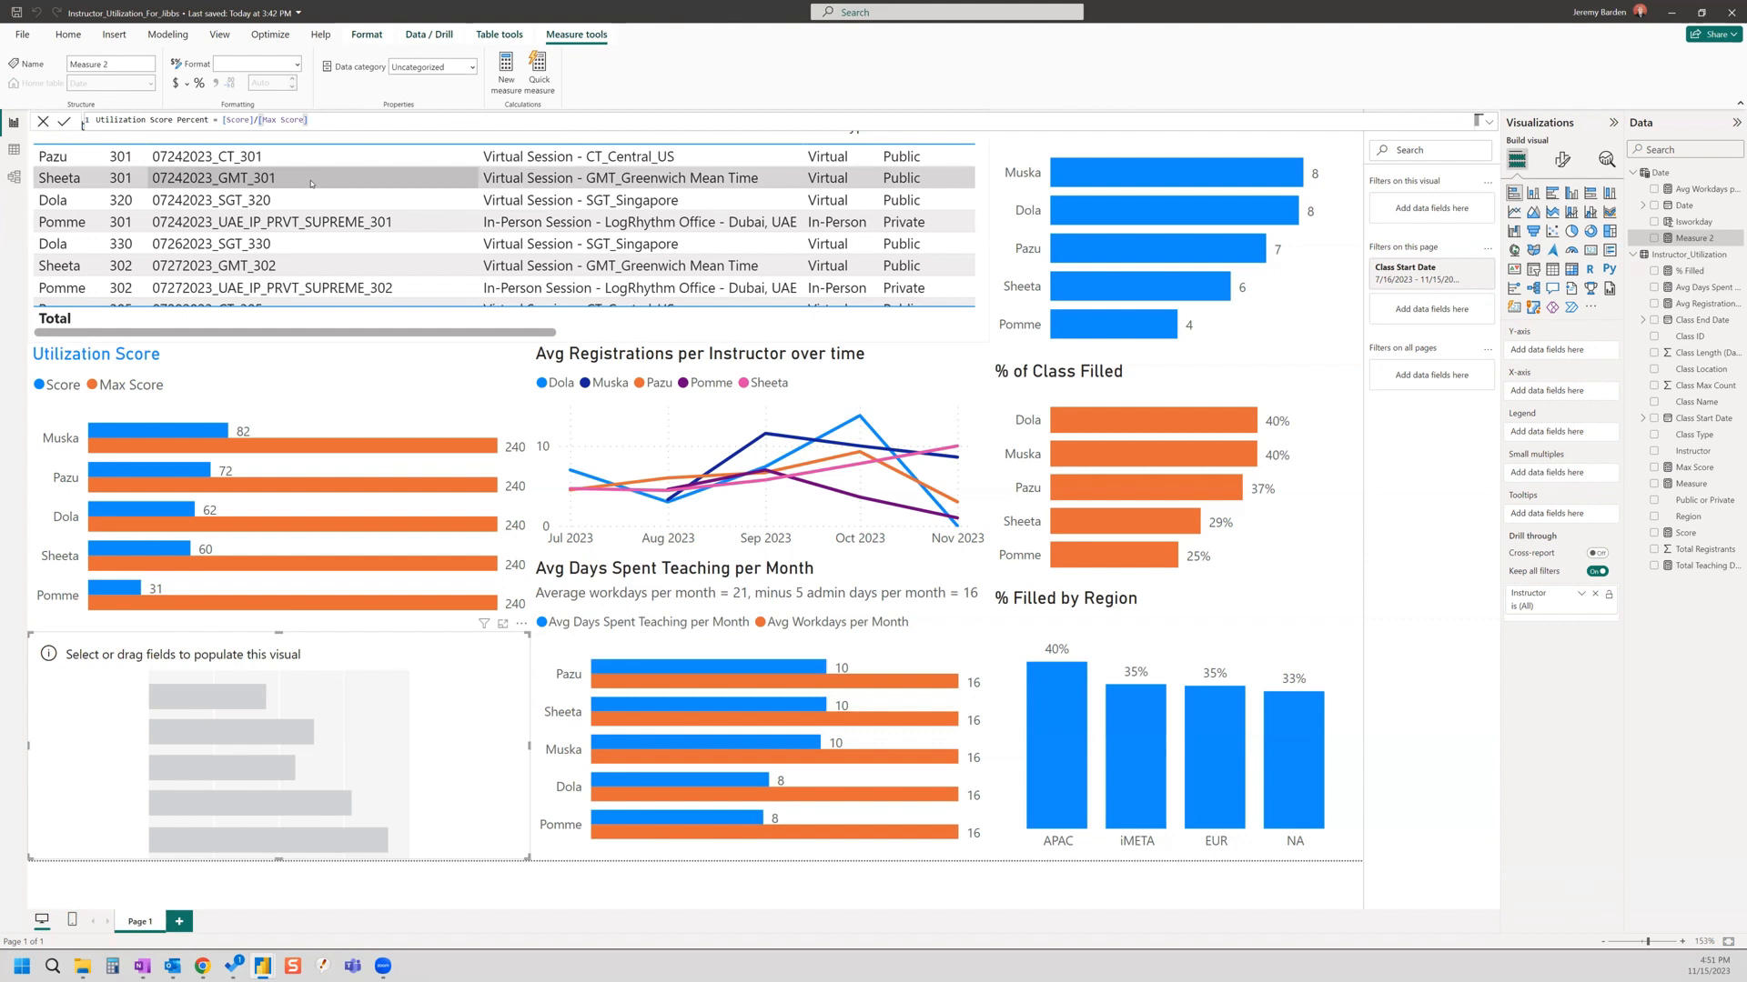
pyautogui.press('Return')
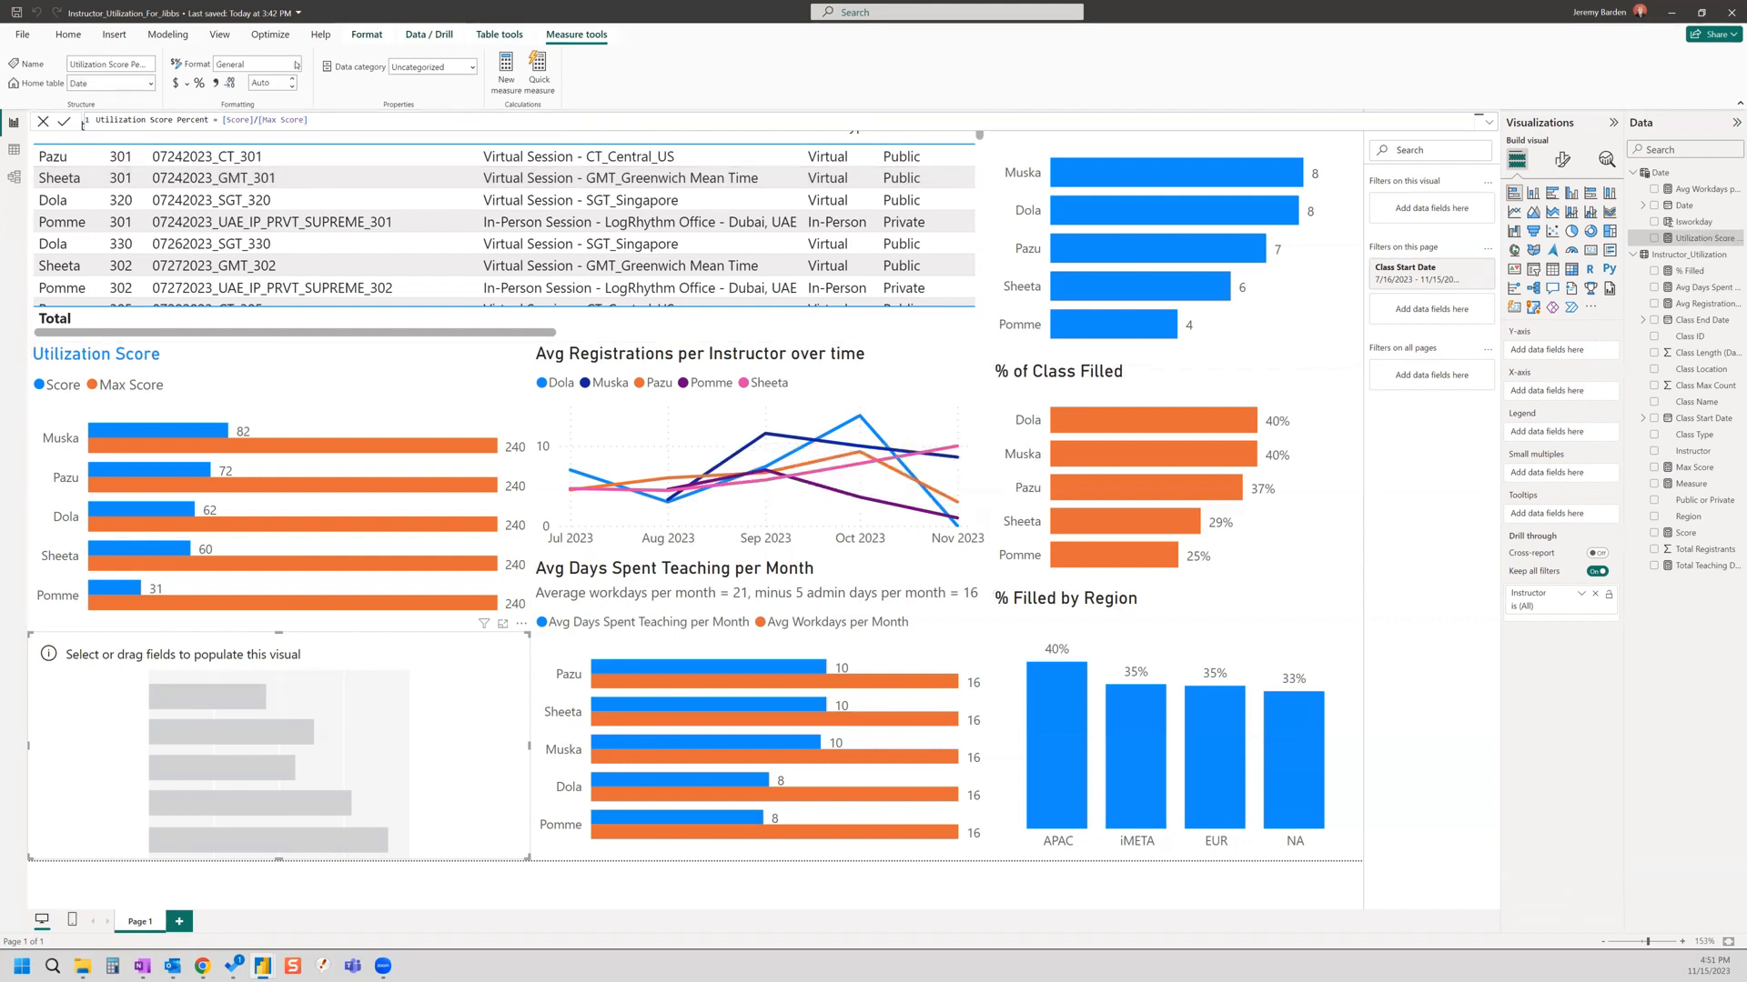
# Step: Format the Utilization Score Percent measure as a percentage with 0 decimal places
pyautogui.click(296, 65)
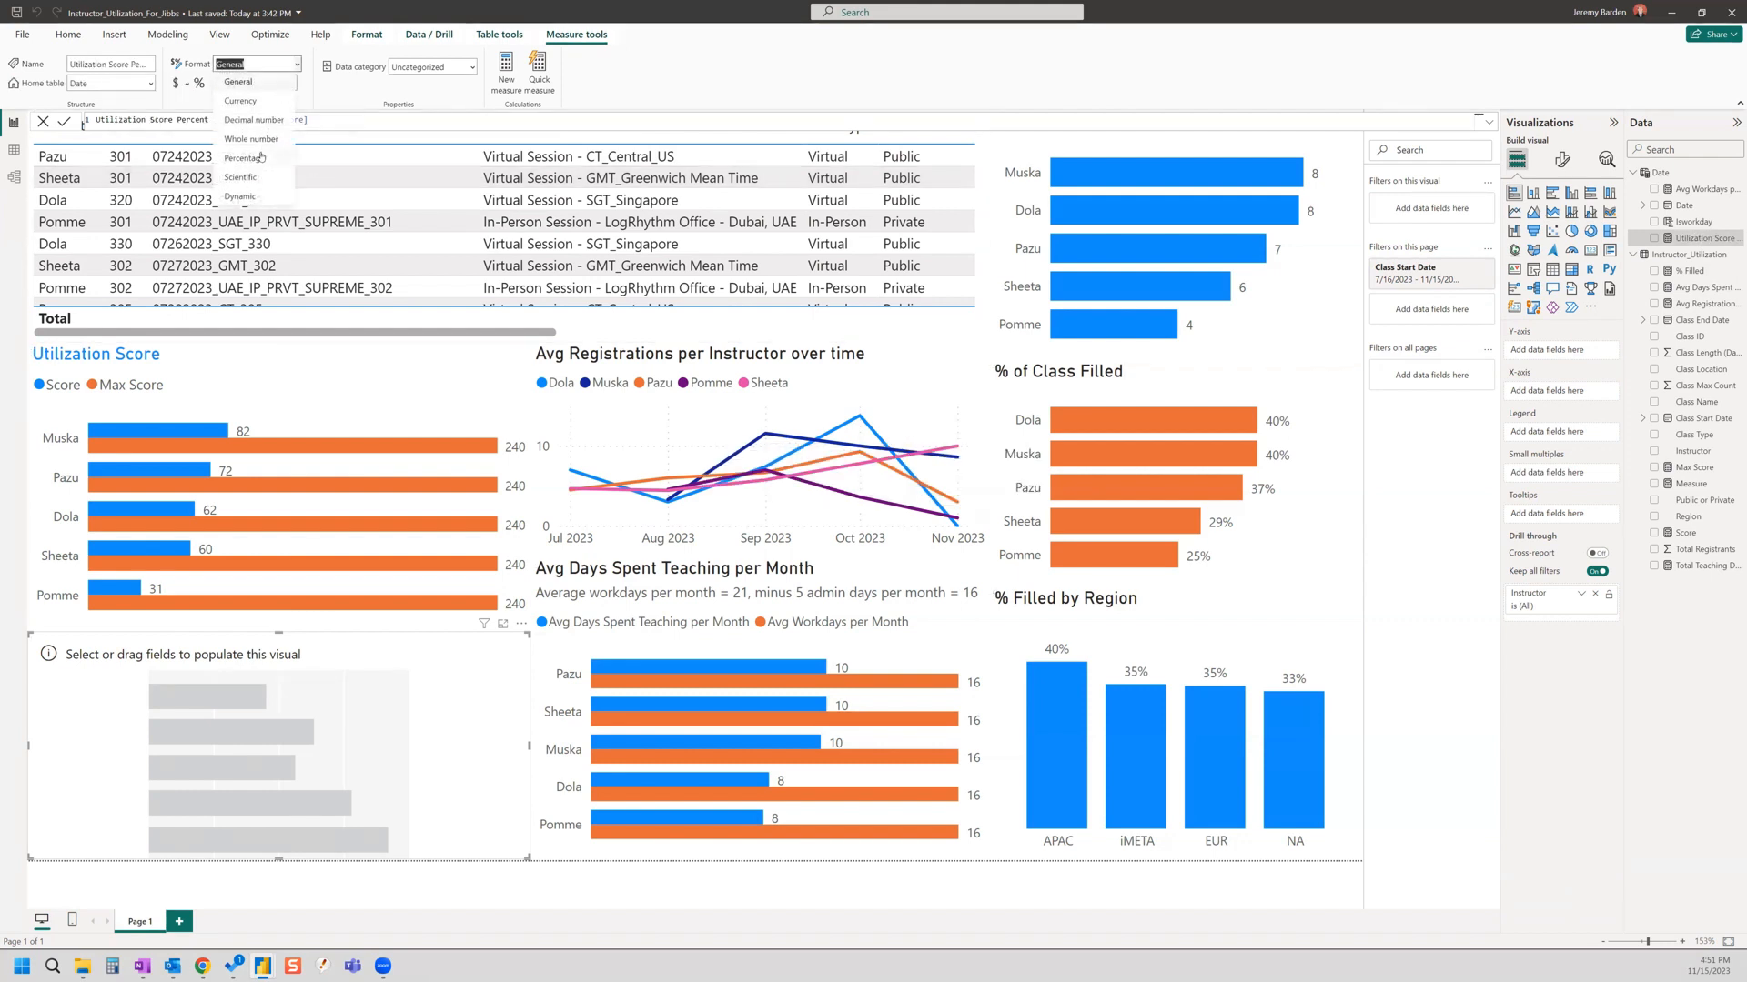
pyautogui.click(261, 157)
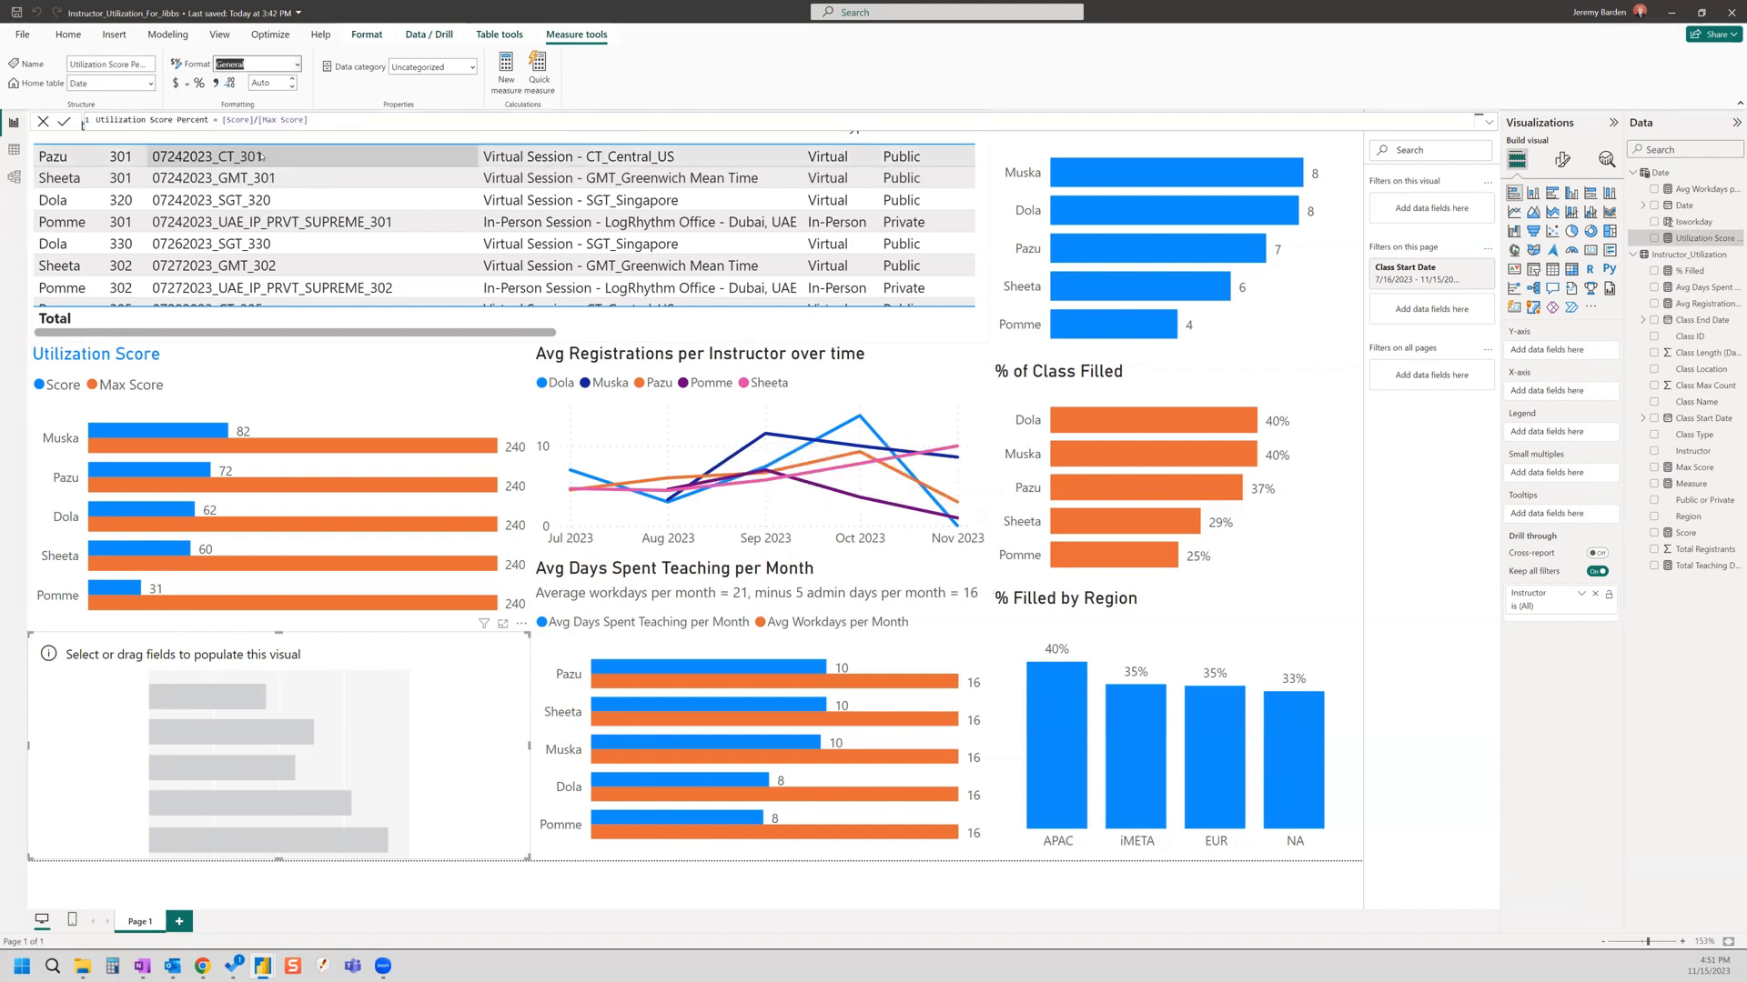
pyautogui.click(292, 88)
pyautogui.click(292, 88)
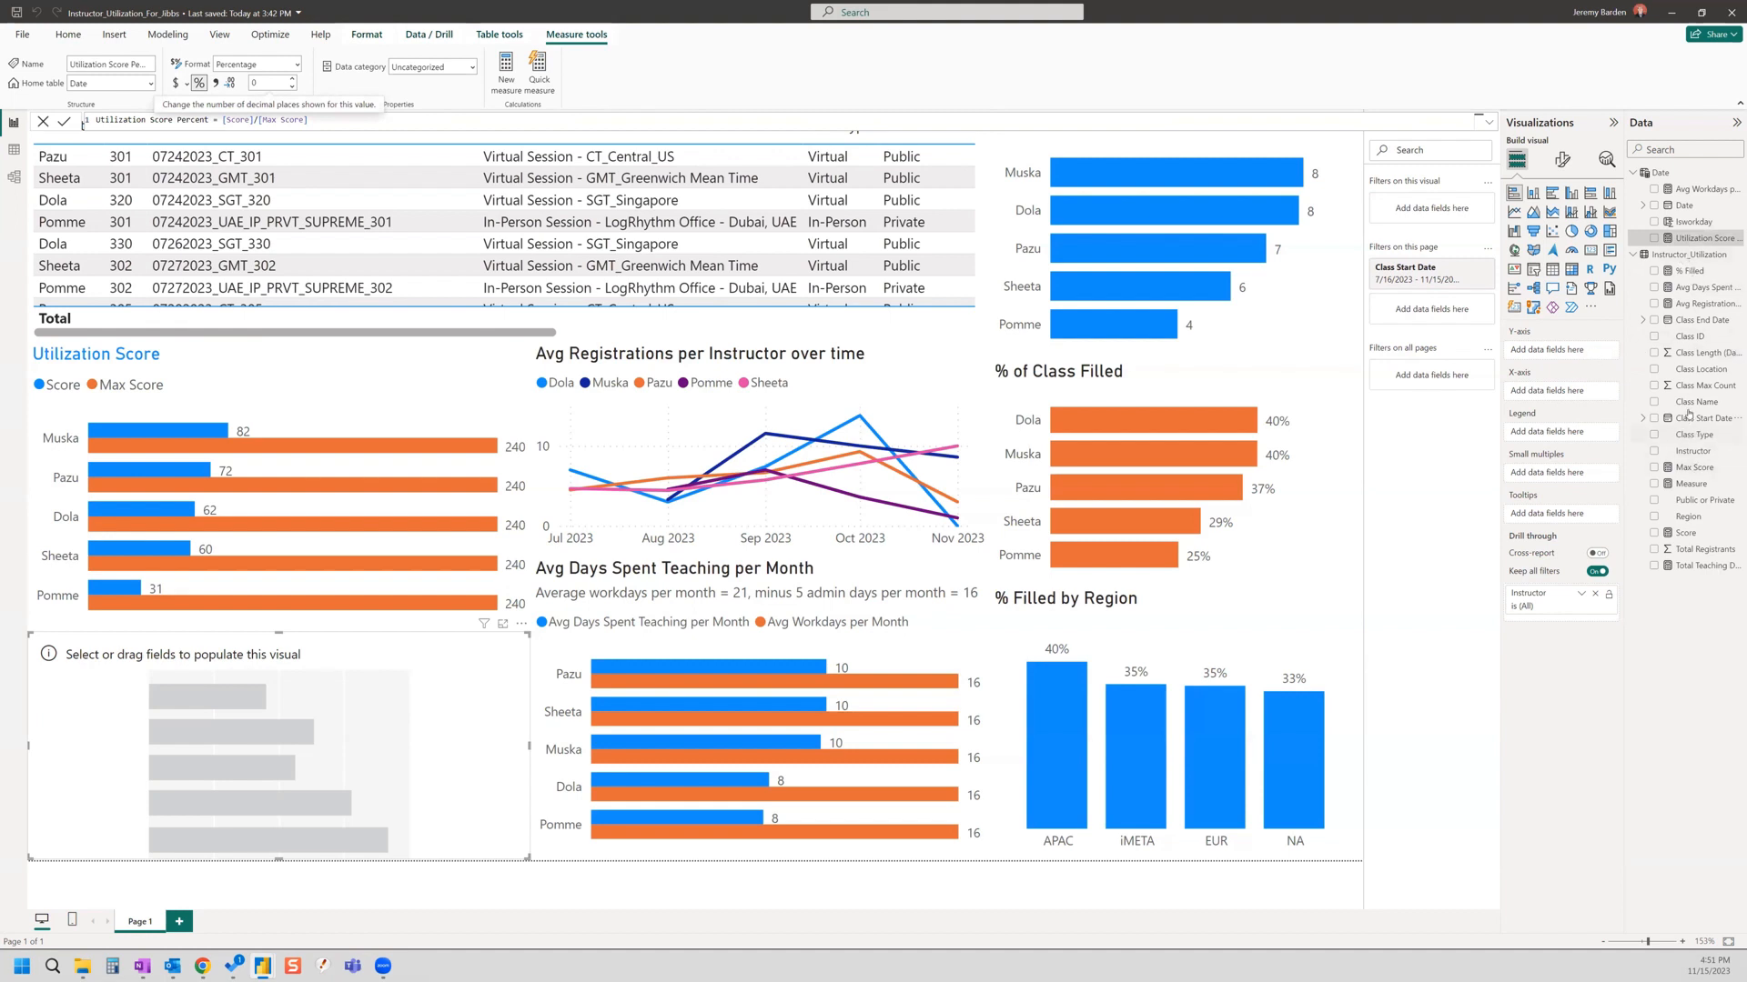
# Step: Put Instructor on the empty bar chart's Y-axis and Utilization Score Percent on its X-axis
pyautogui.moveTo(1698, 450); pyautogui.dragTo(1584, 349)
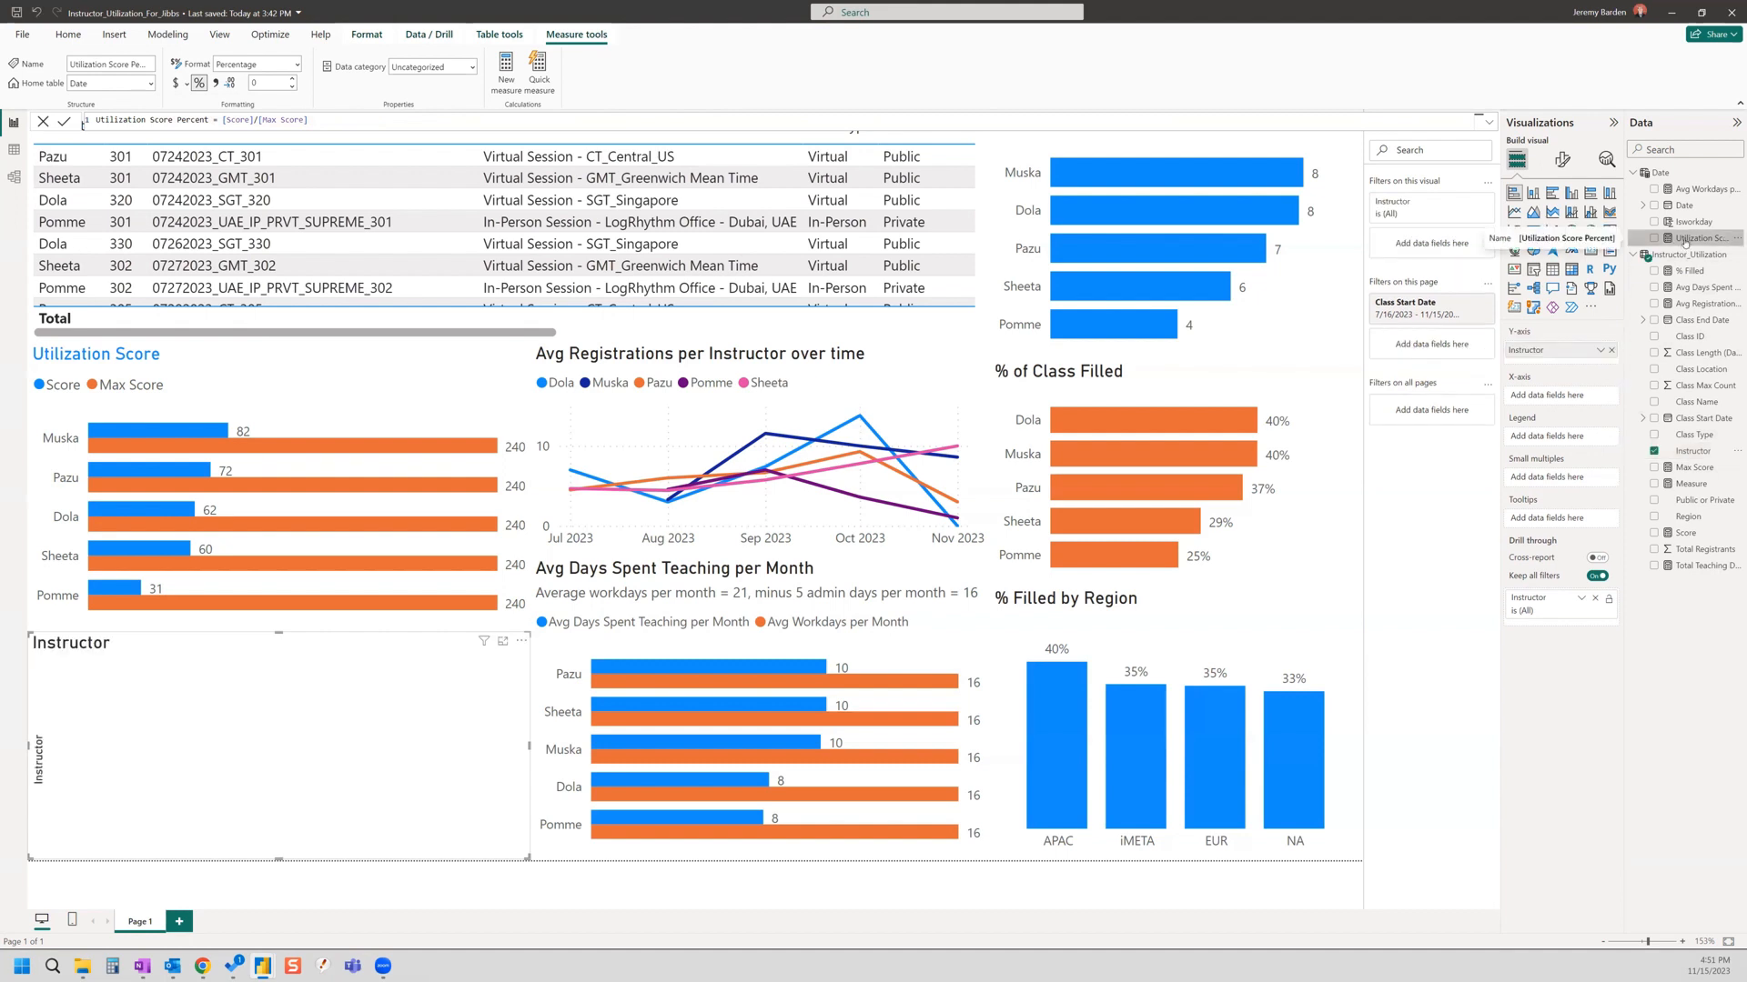
pyautogui.moveTo(1685, 242); pyautogui.dragTo(1565, 397)
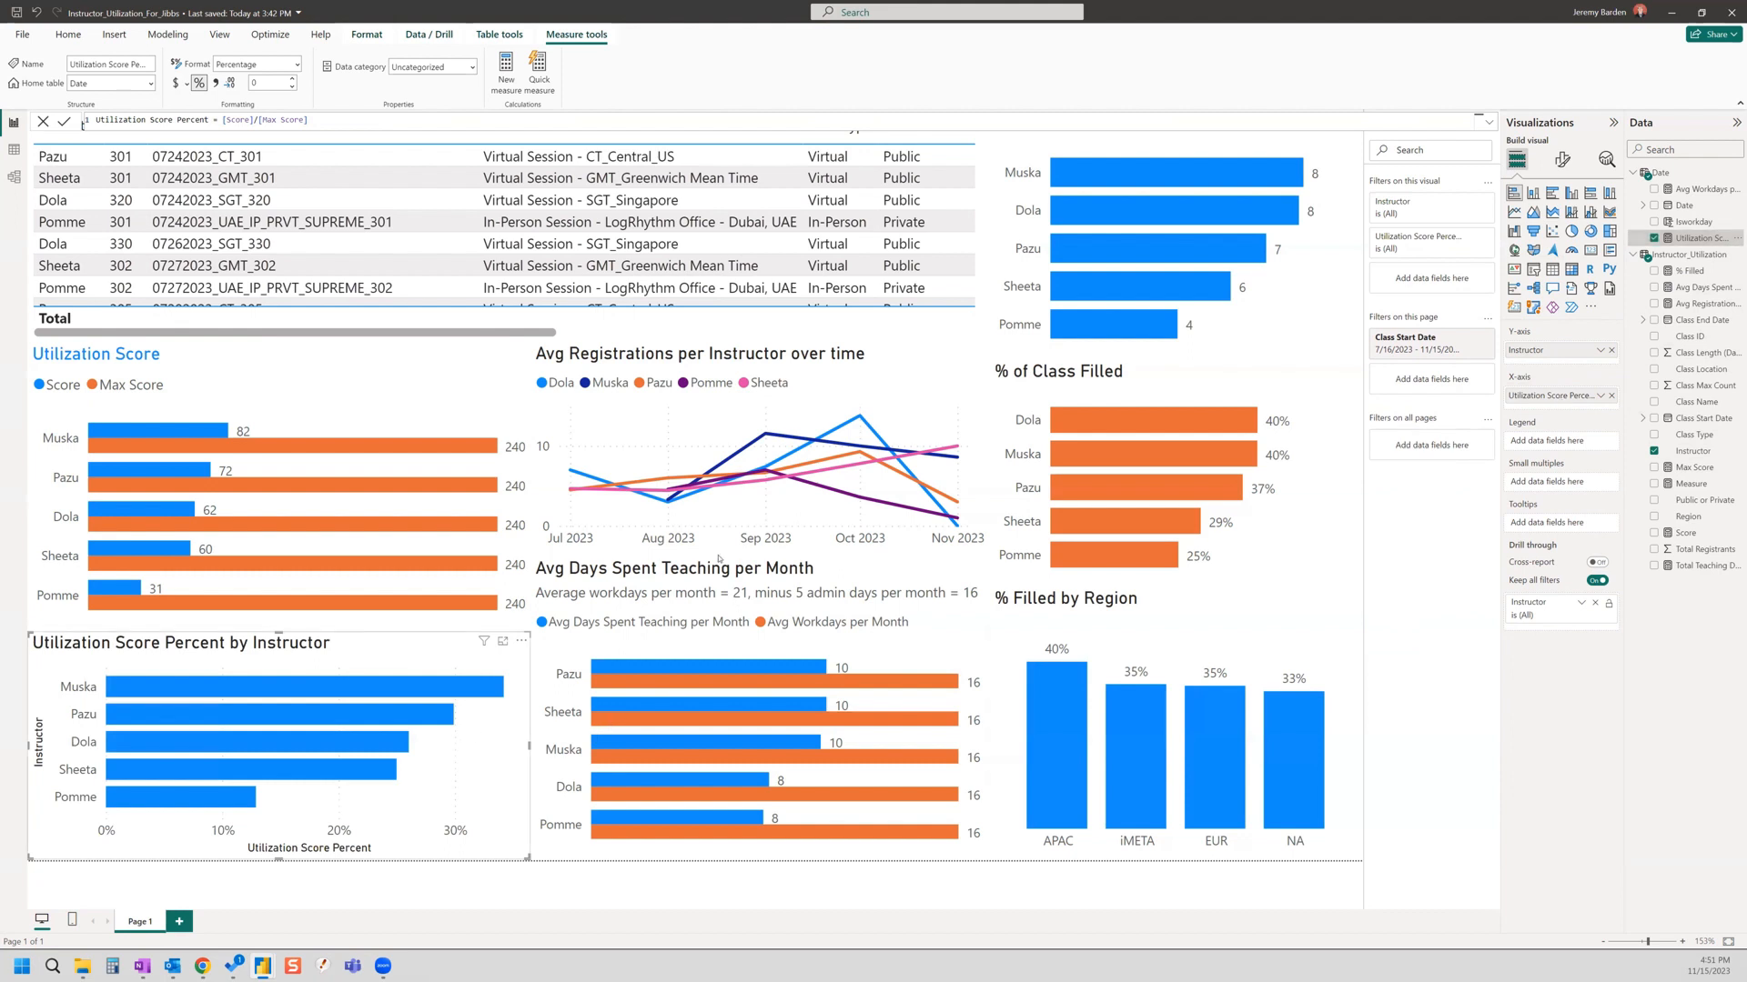
# Step: Turn off the Y-axis title, X-axis and X-axis title of the Utilization Score Percent chart, and turn on its data labels
pyautogui.click(1562, 159)
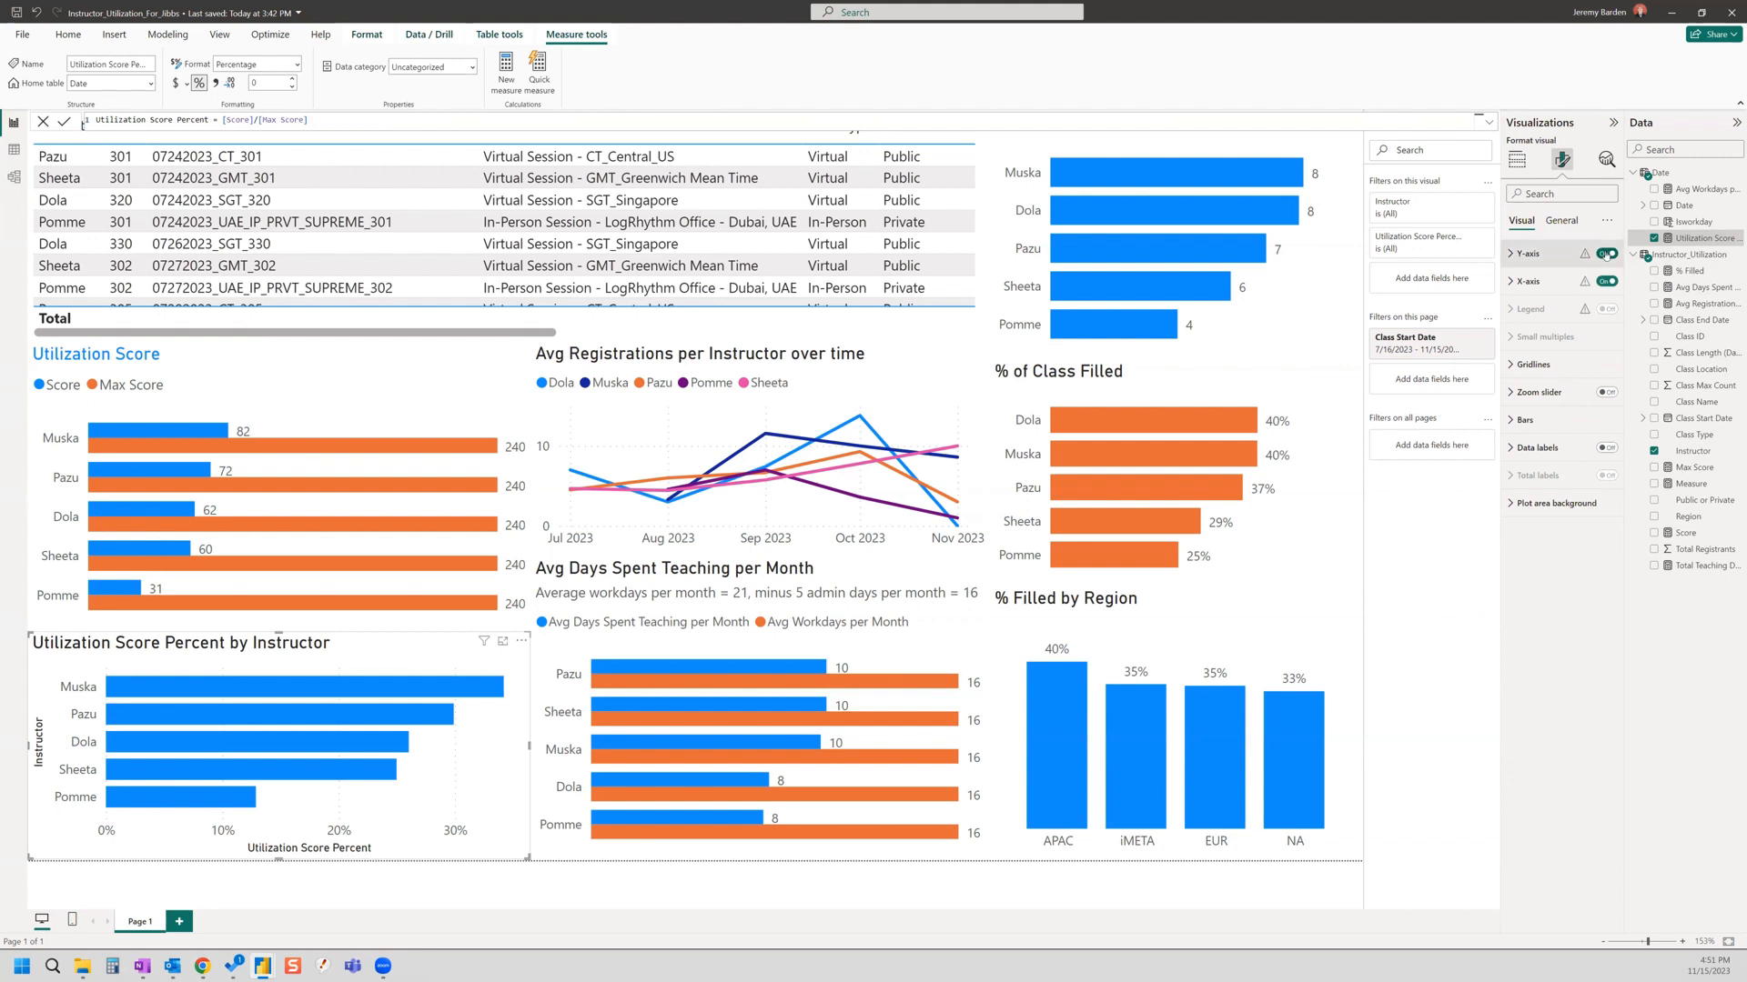
pyautogui.click(1524, 254)
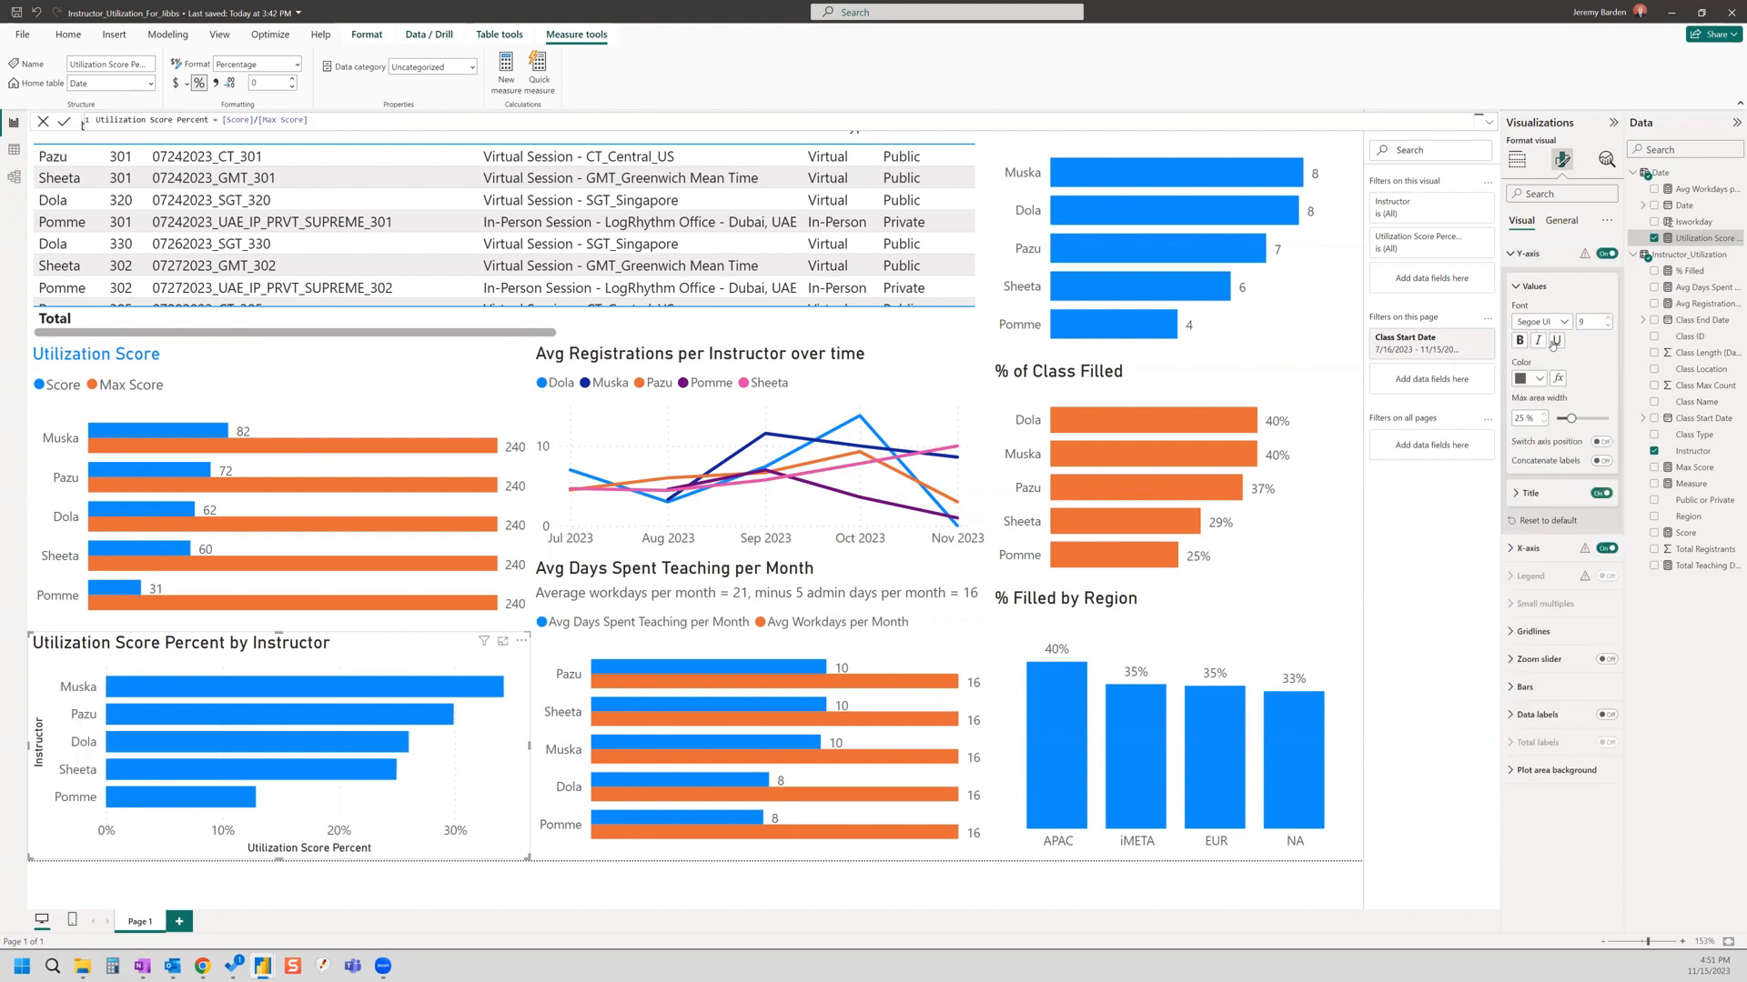
pyautogui.click(1602, 493)
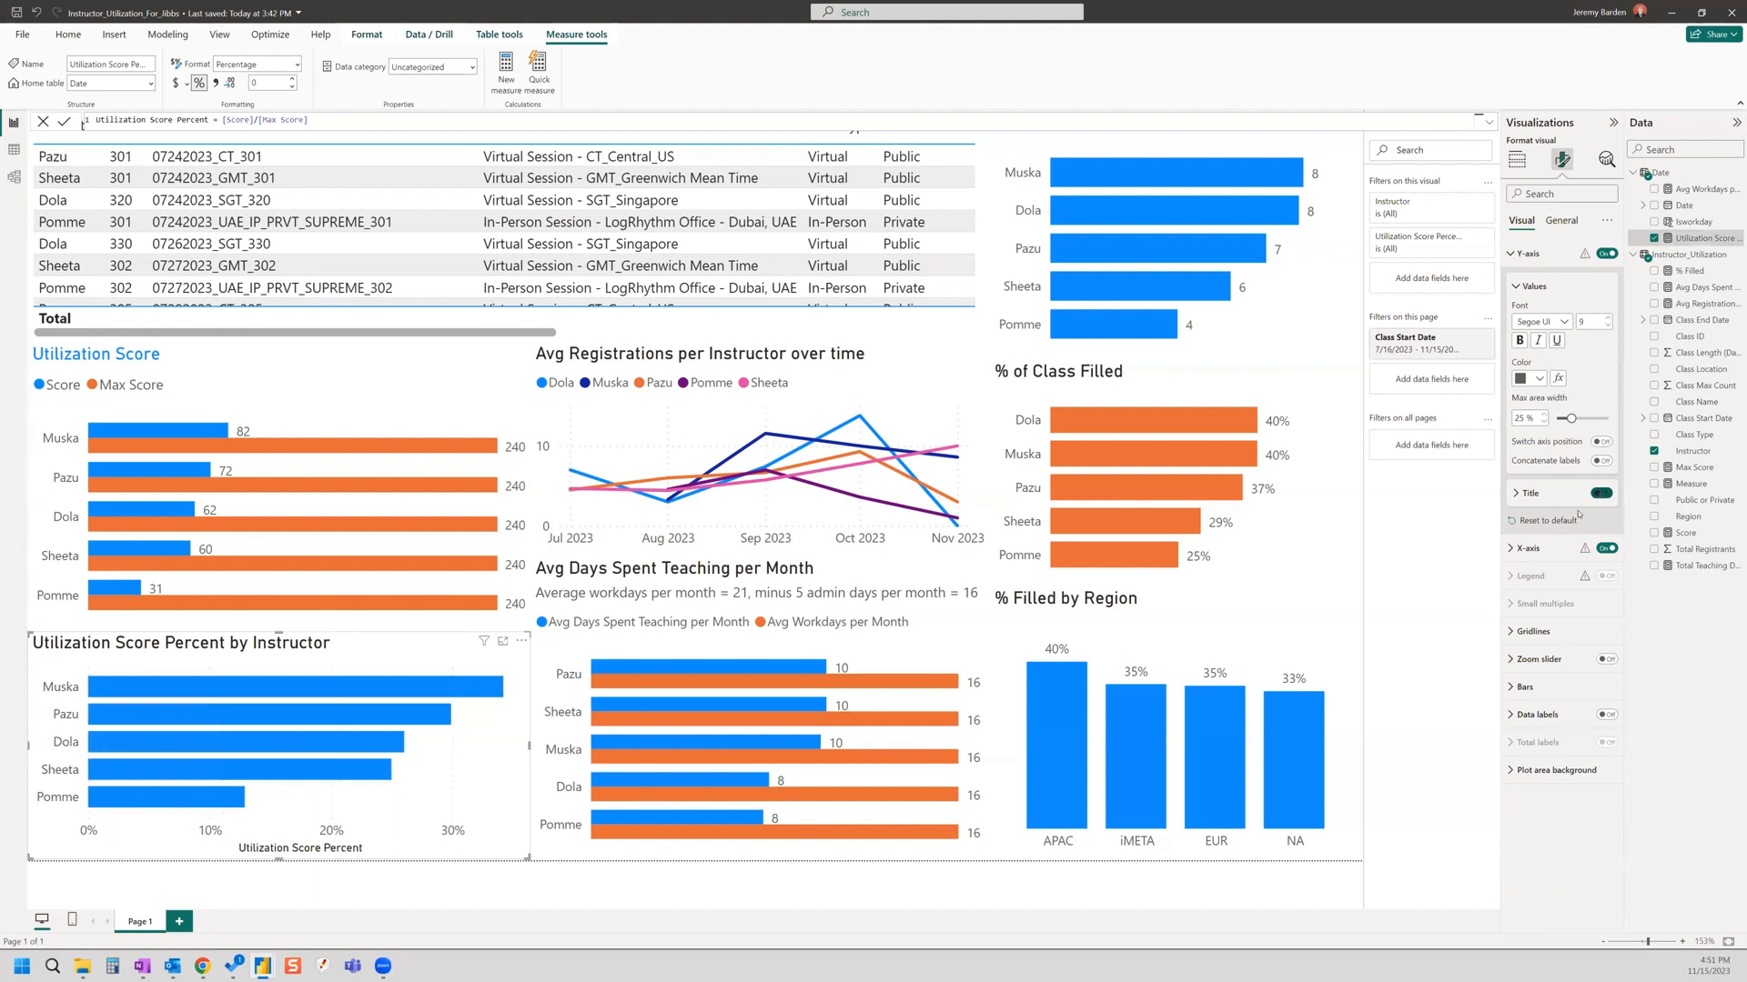
pyautogui.click(1605, 549)
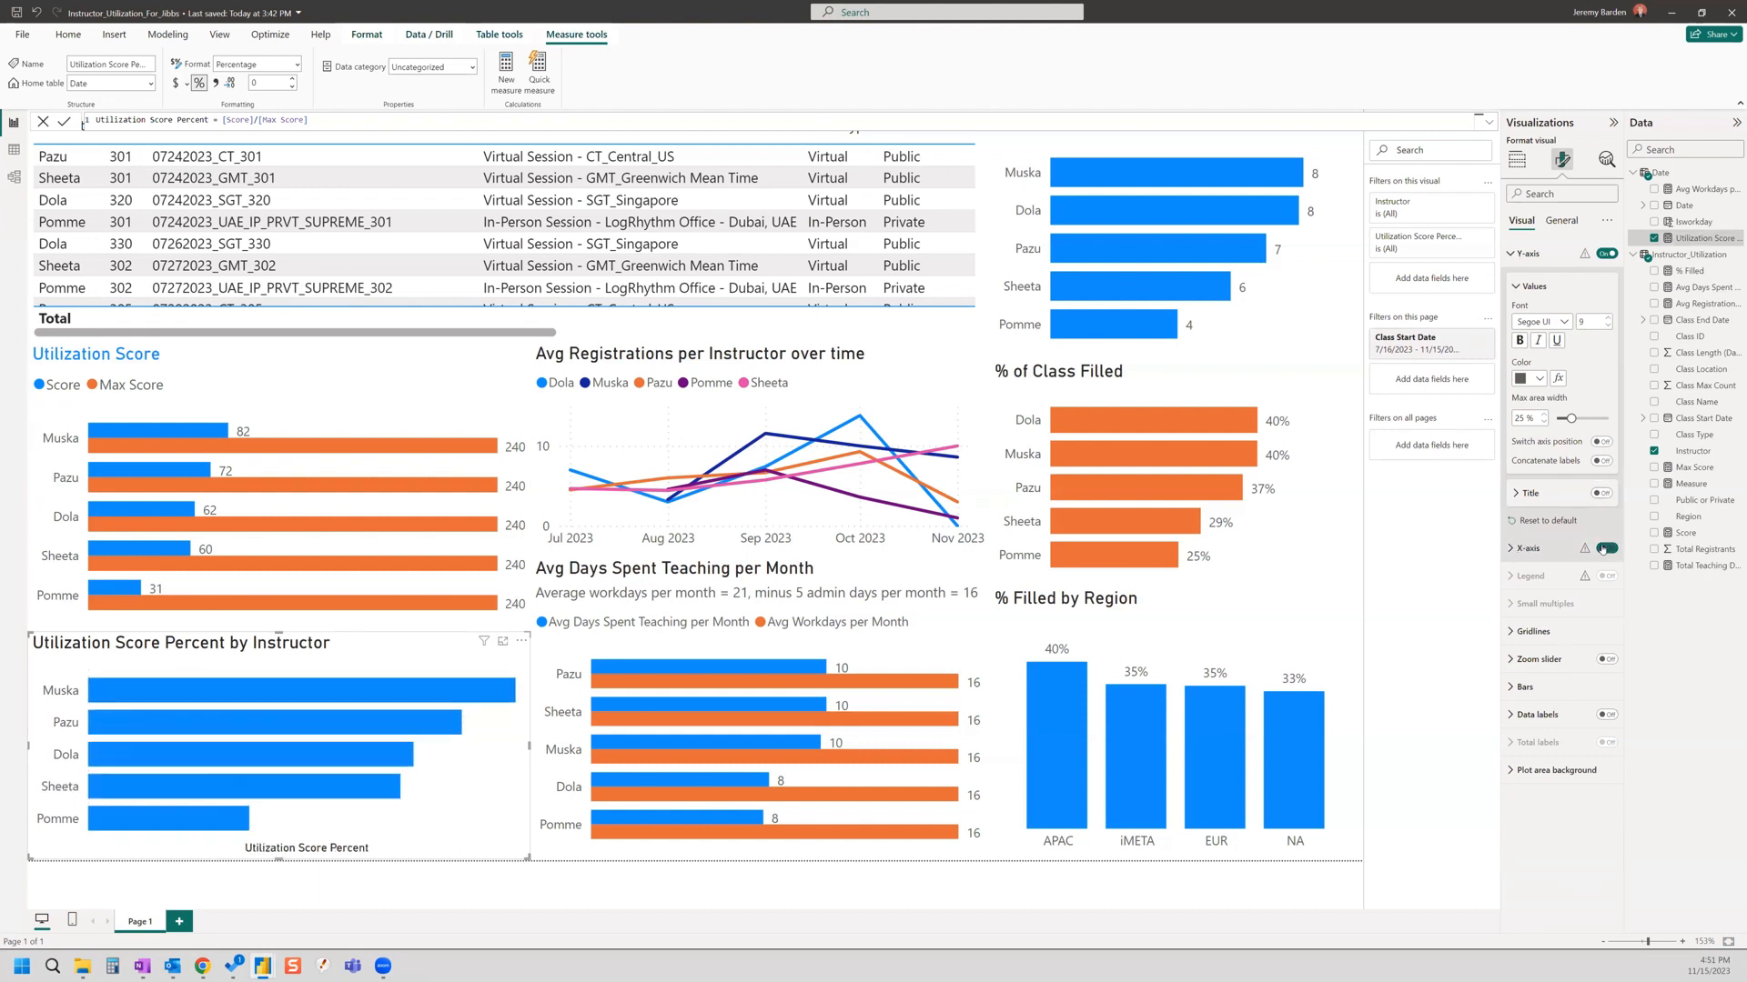
pyautogui.click(1515, 549)
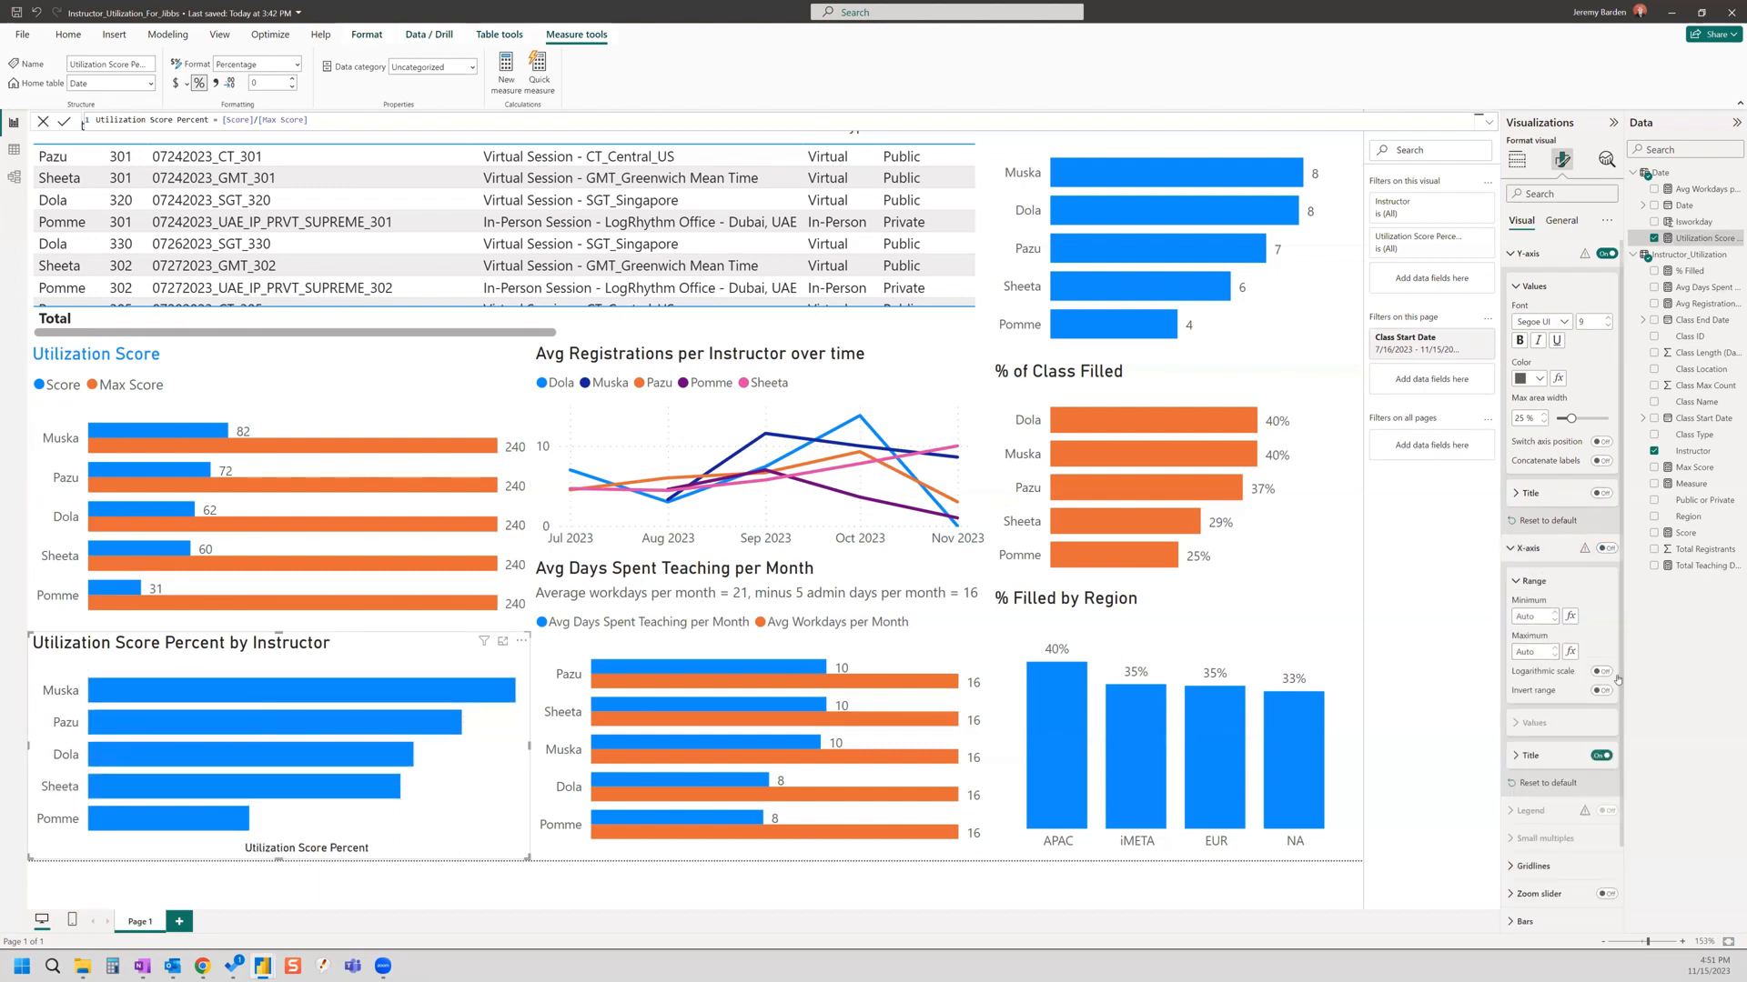
pyautogui.click(1603, 755)
pyautogui.scroll(-1, 1573, 692)
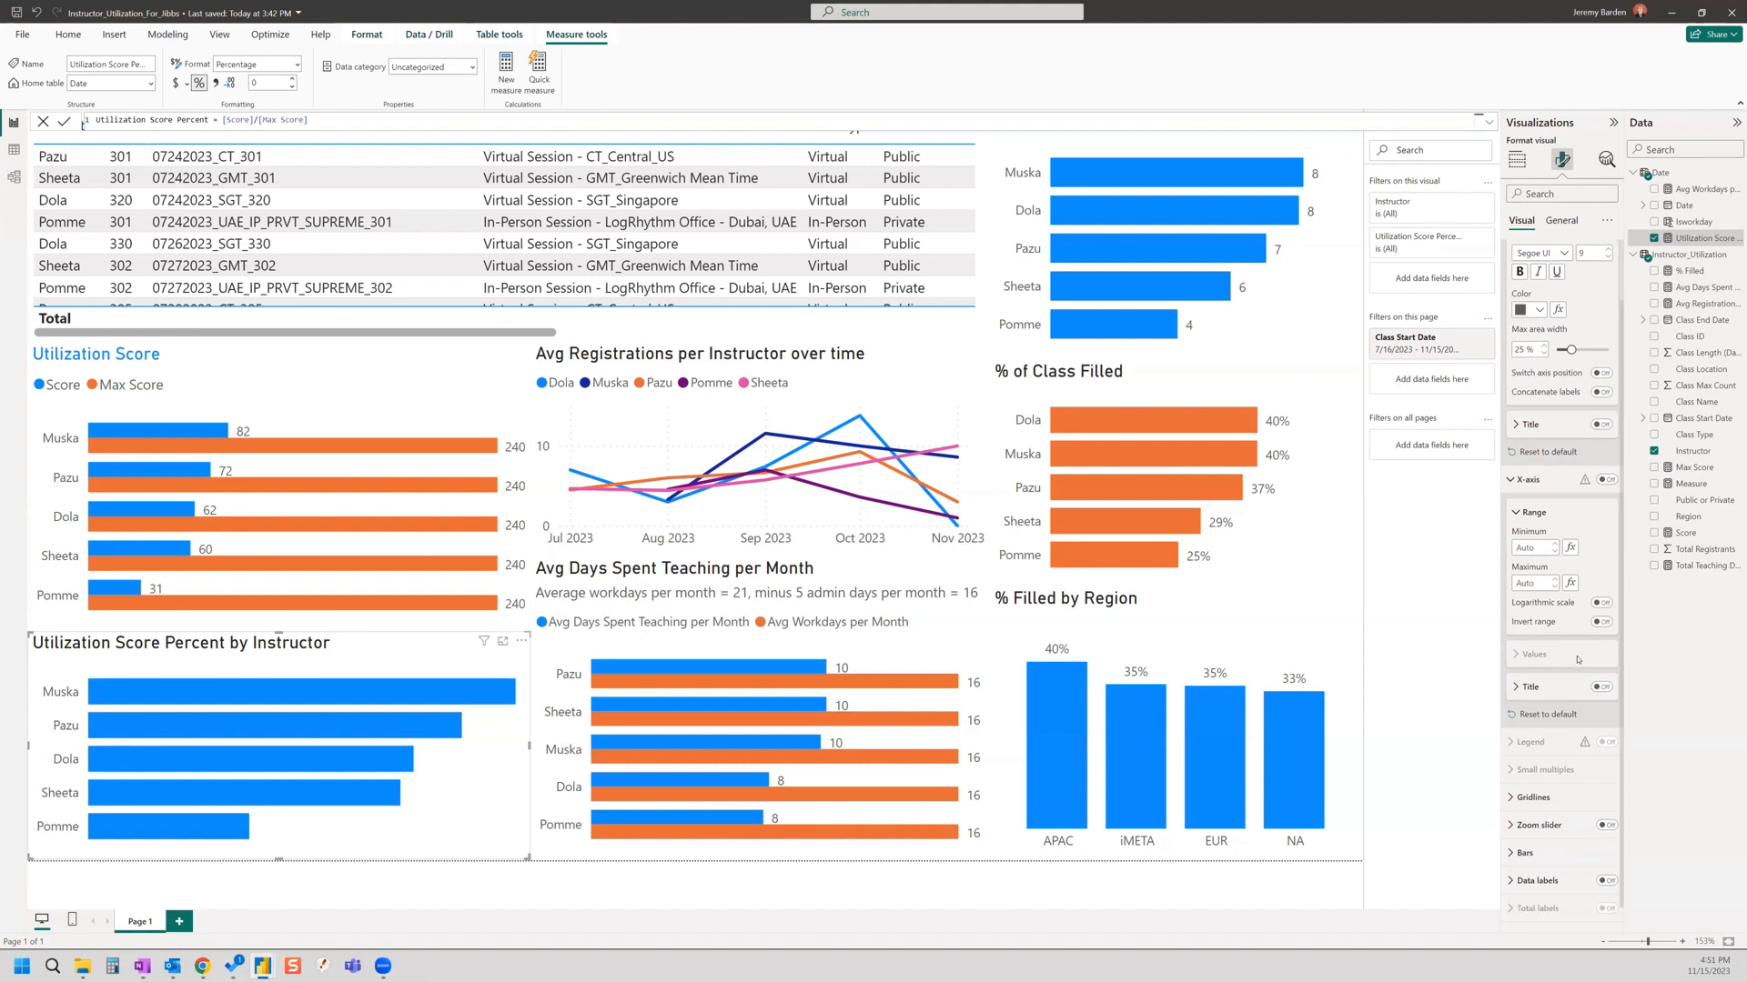
pyautogui.click(1606, 858)
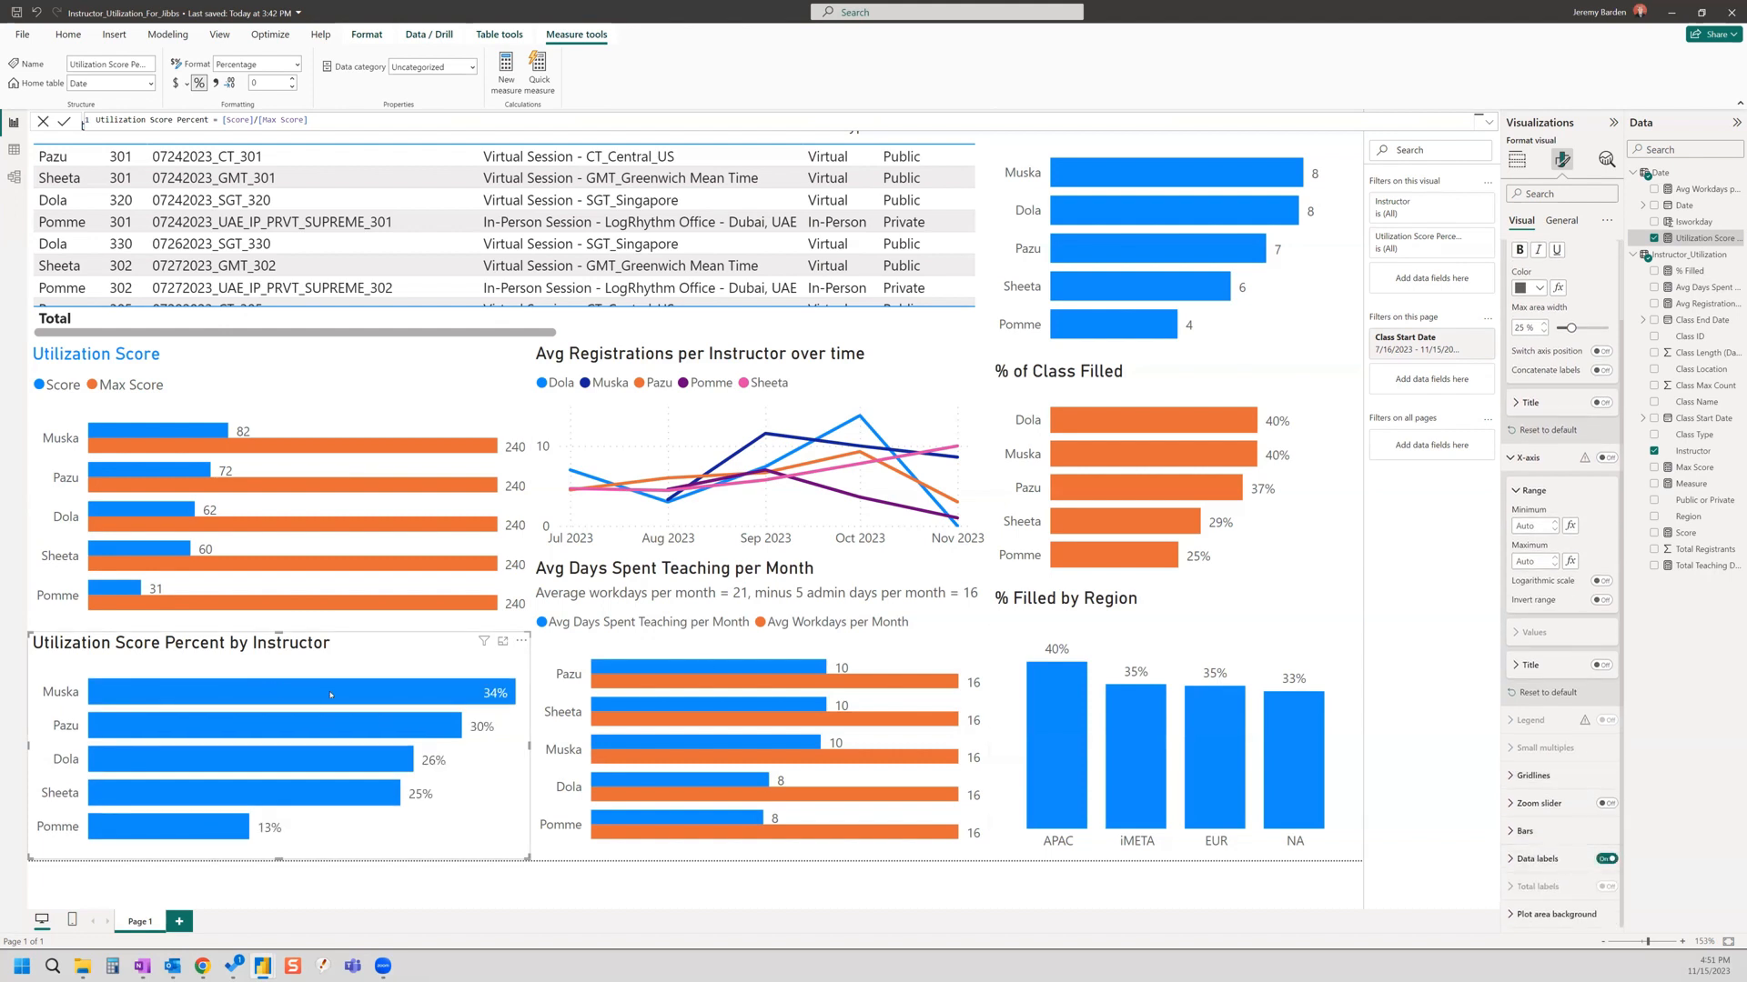
pyautogui.moveTo(330, 695)
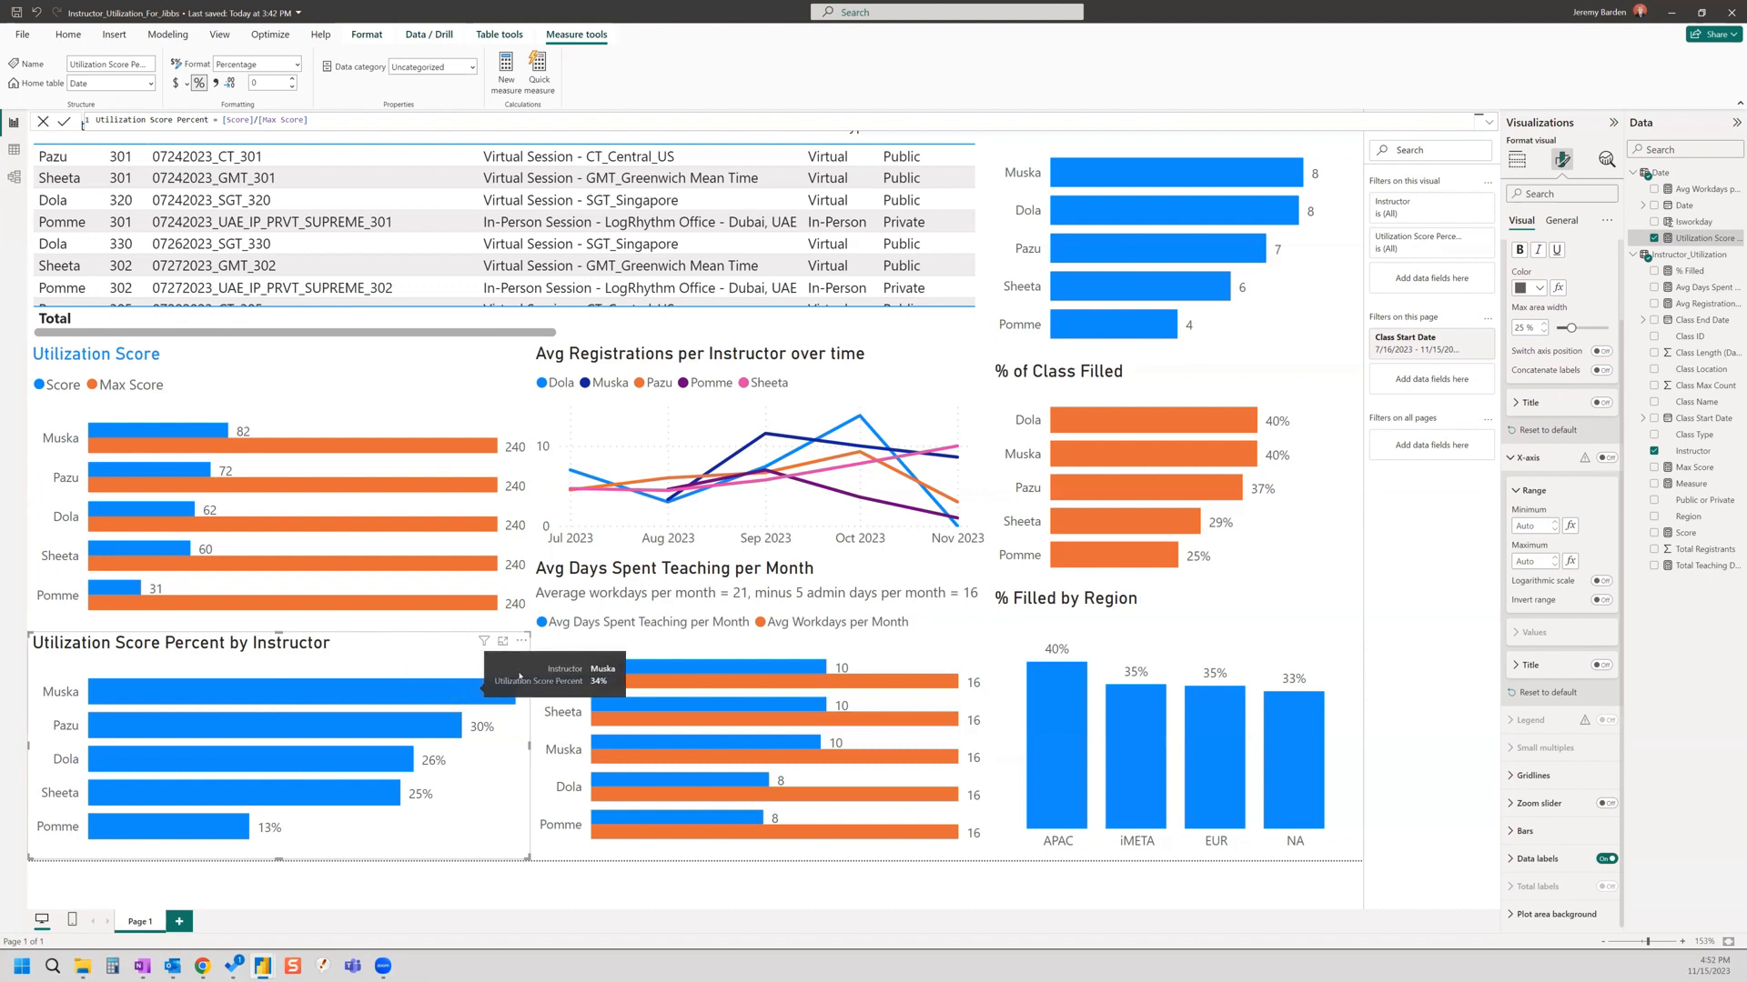
# Step: Shorten the title of the Utilization Score Percent by Instructor chart to "Utilization Score Percent"
pyautogui.click(1562, 219)
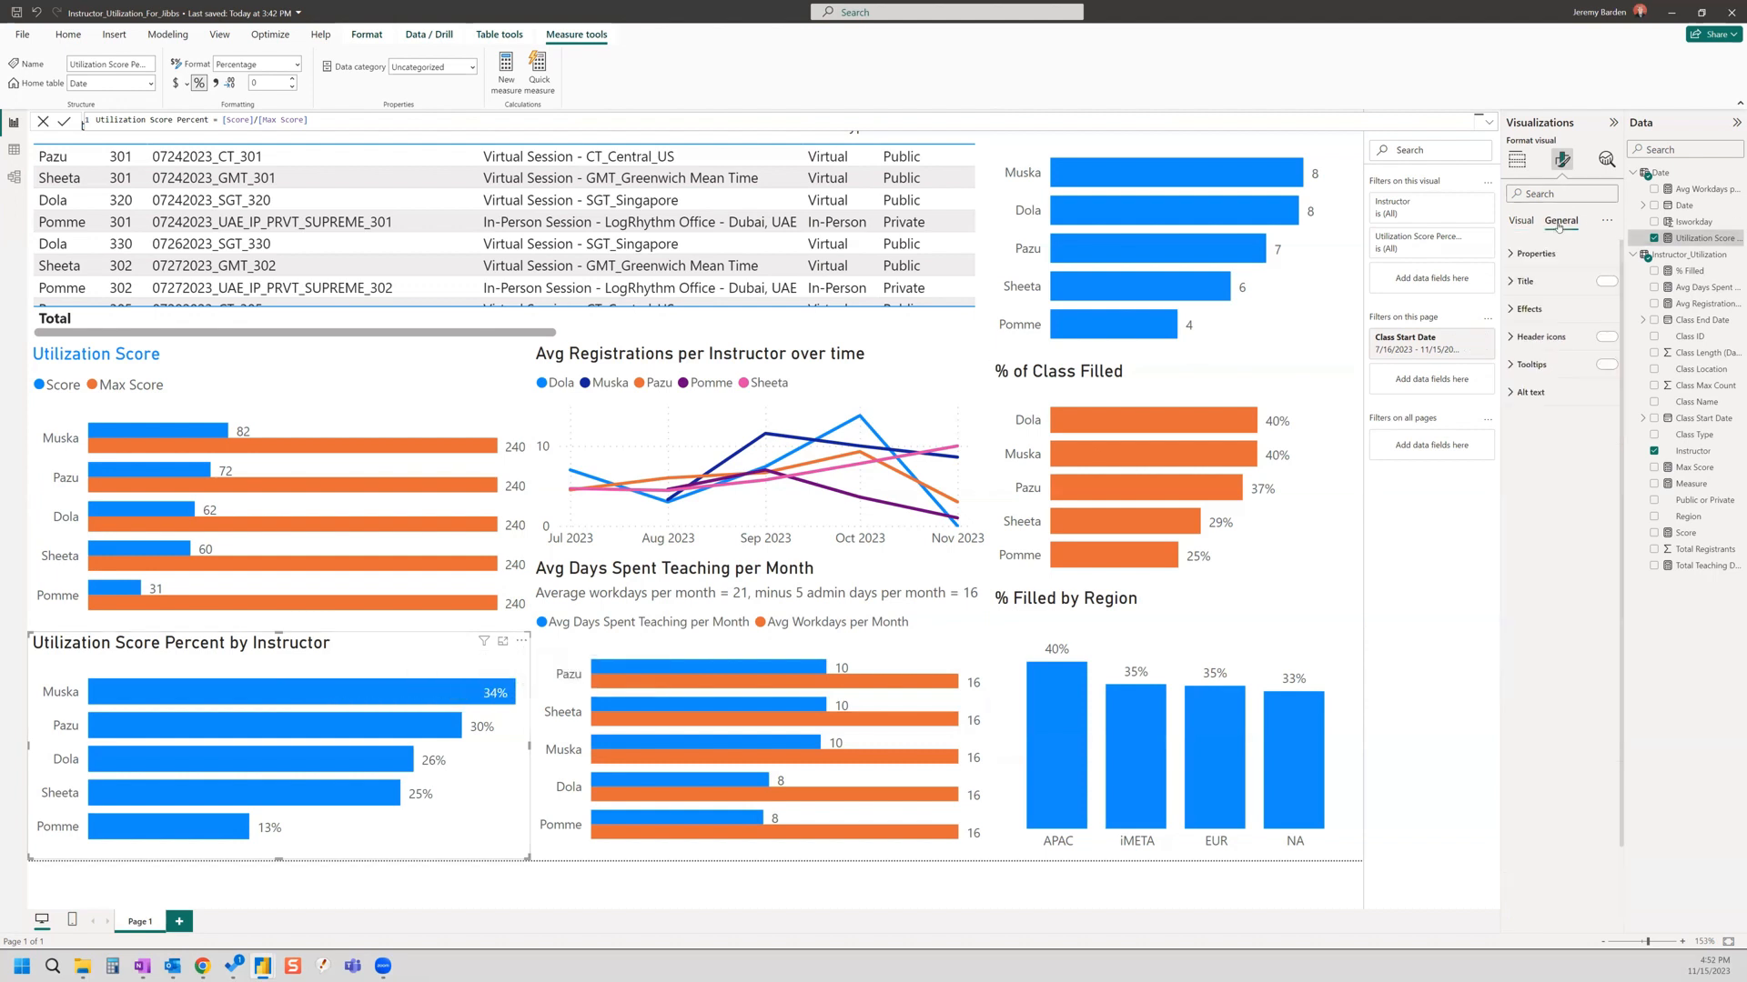
pyautogui.click(1536, 254)
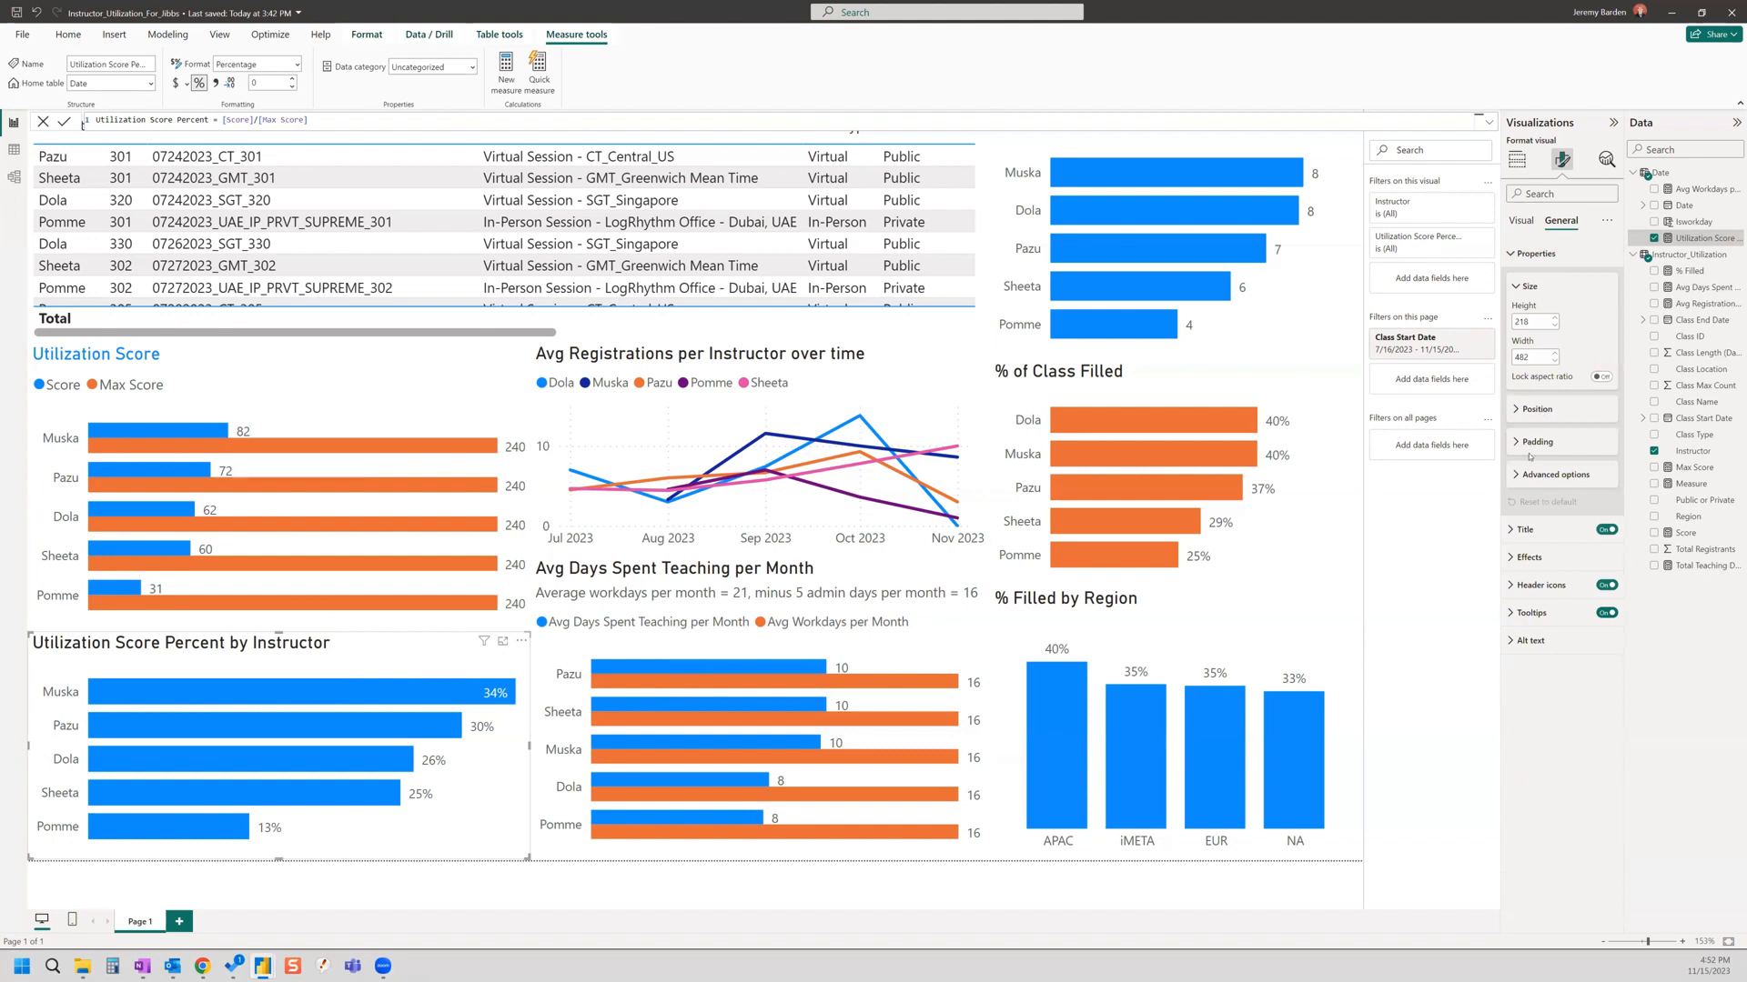
pyautogui.click(1525, 529)
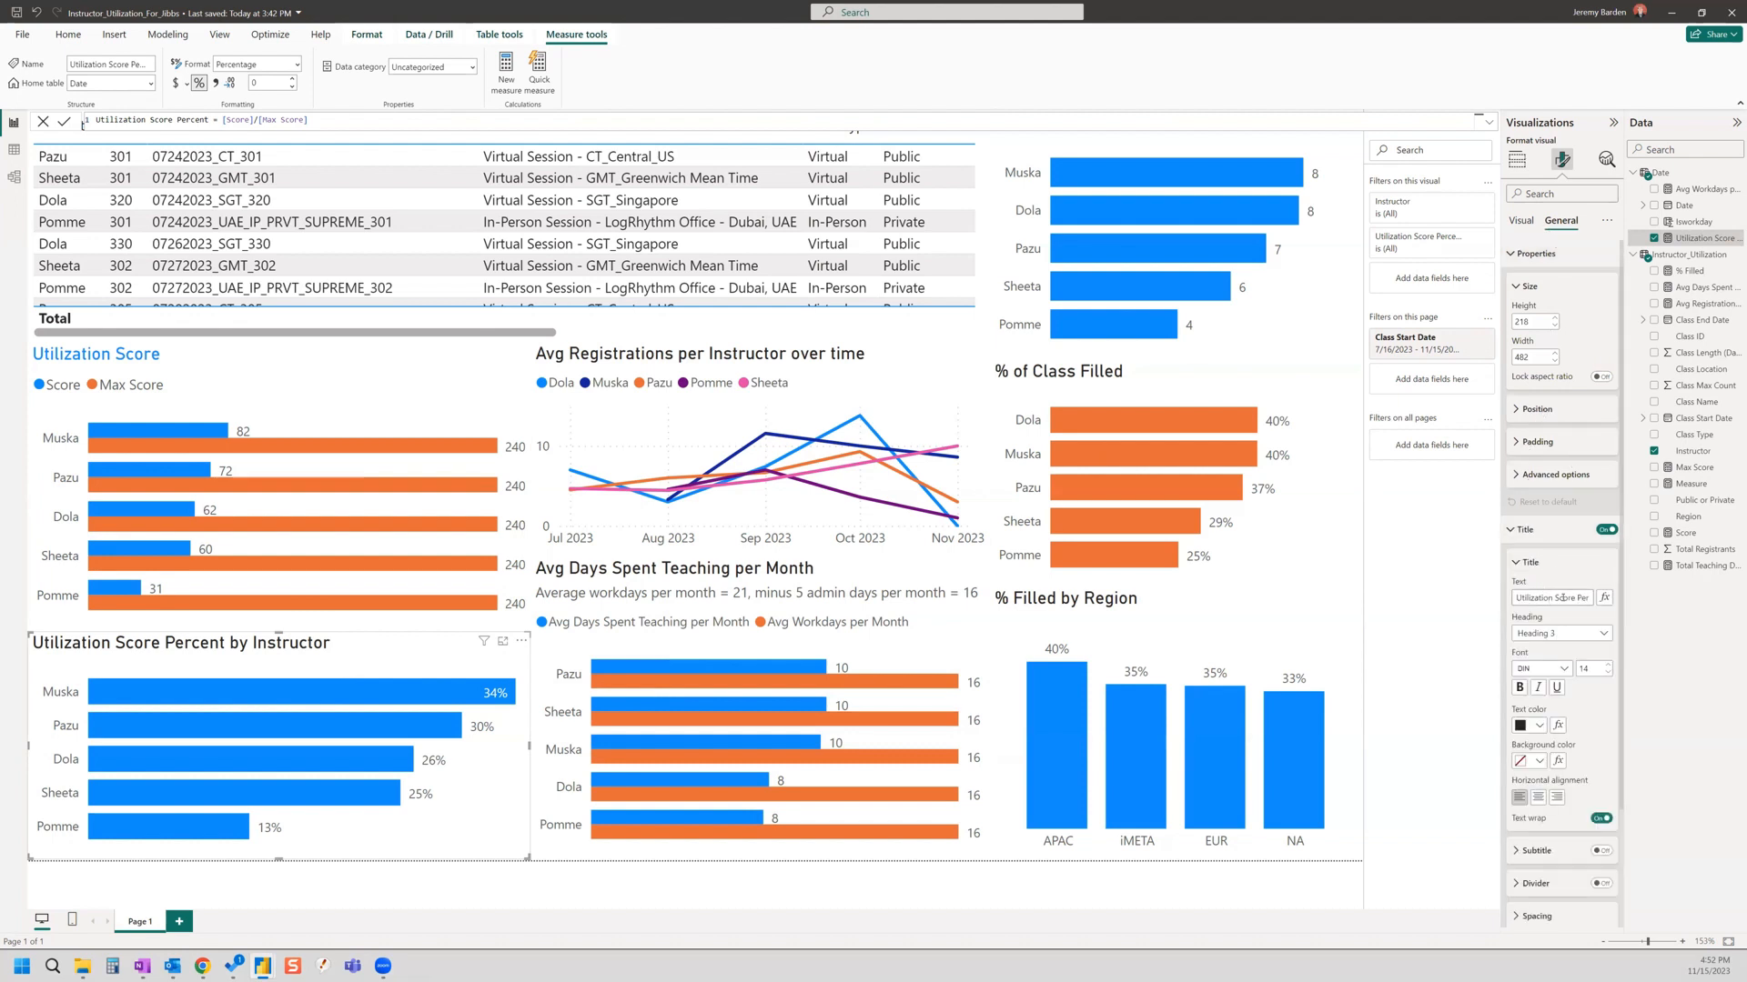
pyautogui.press('Right')
pyautogui.press('Right')
pyautogui.press('Right')
pyautogui.press('Right')
pyautogui.press('Right')
pyautogui.press('Right')
pyautogui.press('Right')
pyautogui.press('Right')
pyautogui.press('Right')
pyautogui.press('Right')
pyautogui.press('Right')
pyautogui.press('Right')
pyautogui.press('Right')
pyautogui.press('Right')
pyautogui.press('Right')
pyautogui.press('Right')
pyautogui.press('Right')
pyautogui.press('Right')
pyautogui.press('Right')
pyautogui.press('Right')
pyautogui.press('BackSpace')
pyautogui.press('BackSpace')
pyautogui.press('BackSpace')
pyautogui.press('BackSpace')
pyautogui.press('BackSpace')
pyautogui.press('BackSpace')
pyautogui.press('BackSpace')
pyautogui.press('BackSpace')
pyautogui.press('BackSpace')
pyautogui.press('BackSpace')
pyautogui.press('BackSpace')
pyautogui.press('BackSpace')
pyautogui.press('BackSpace')
pyautogui.press('BackSpace')
# Step: Change the title of the "% Filled by Region" column chart to "Percent Filled by Region"
pyautogui.click(1173, 610)
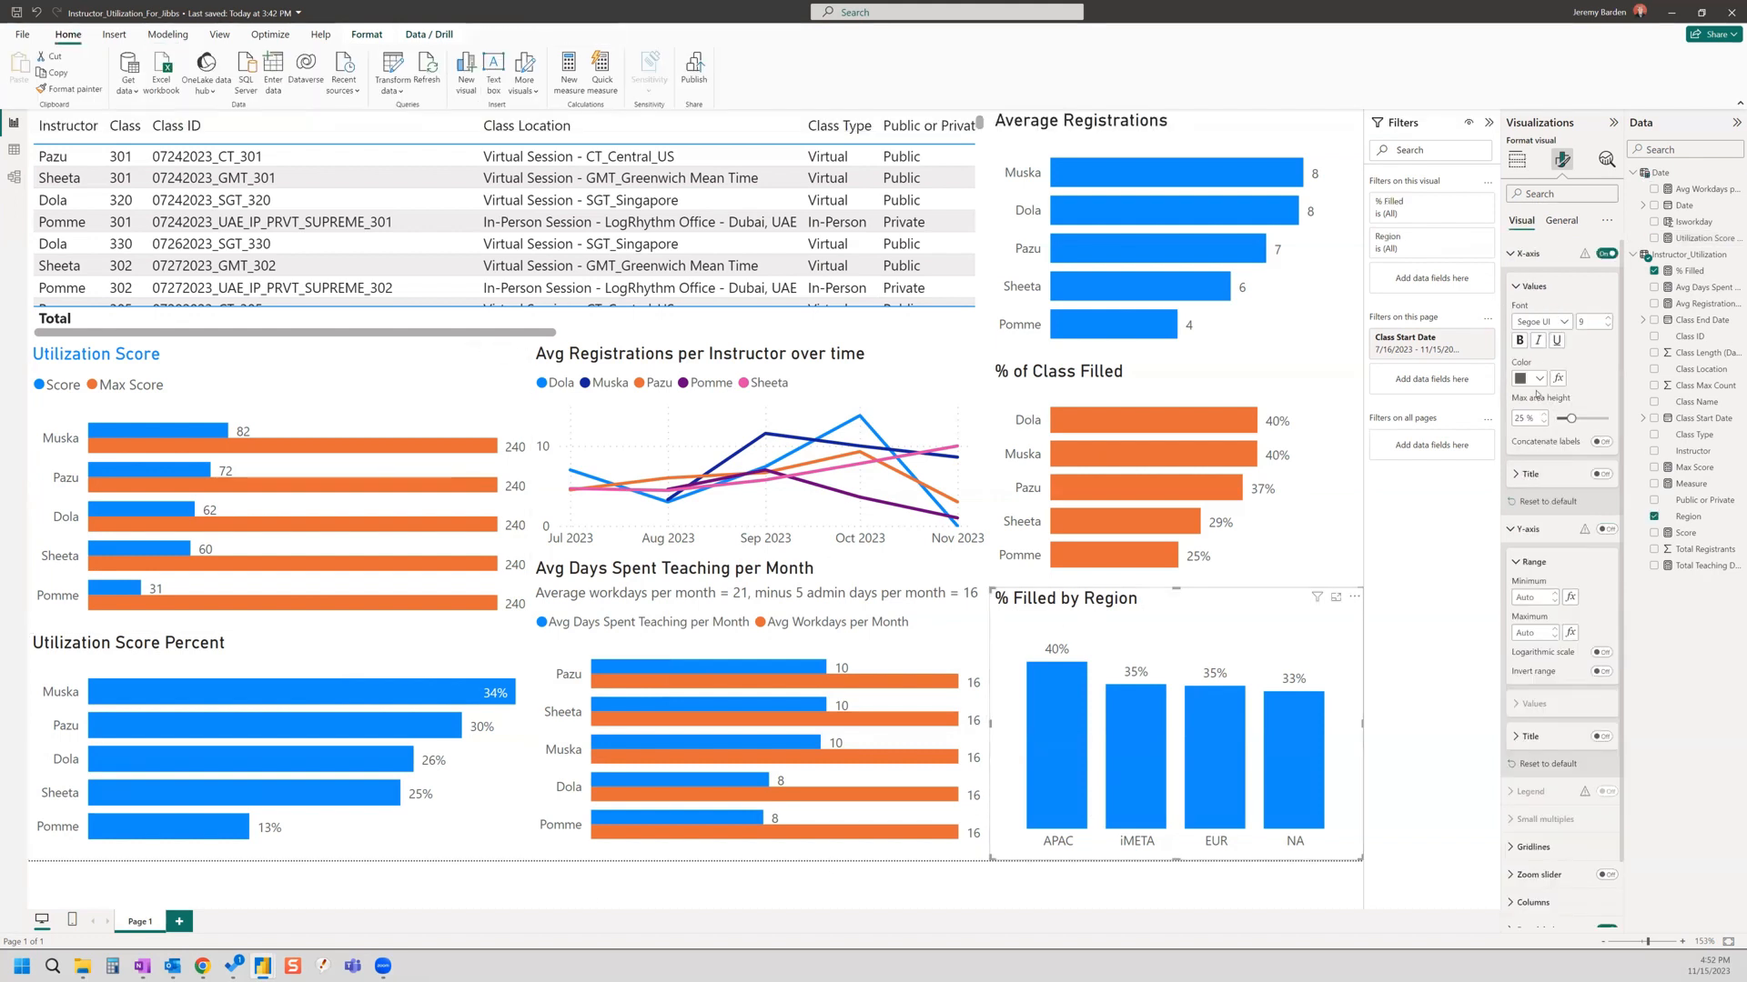
pyautogui.click(1562, 221)
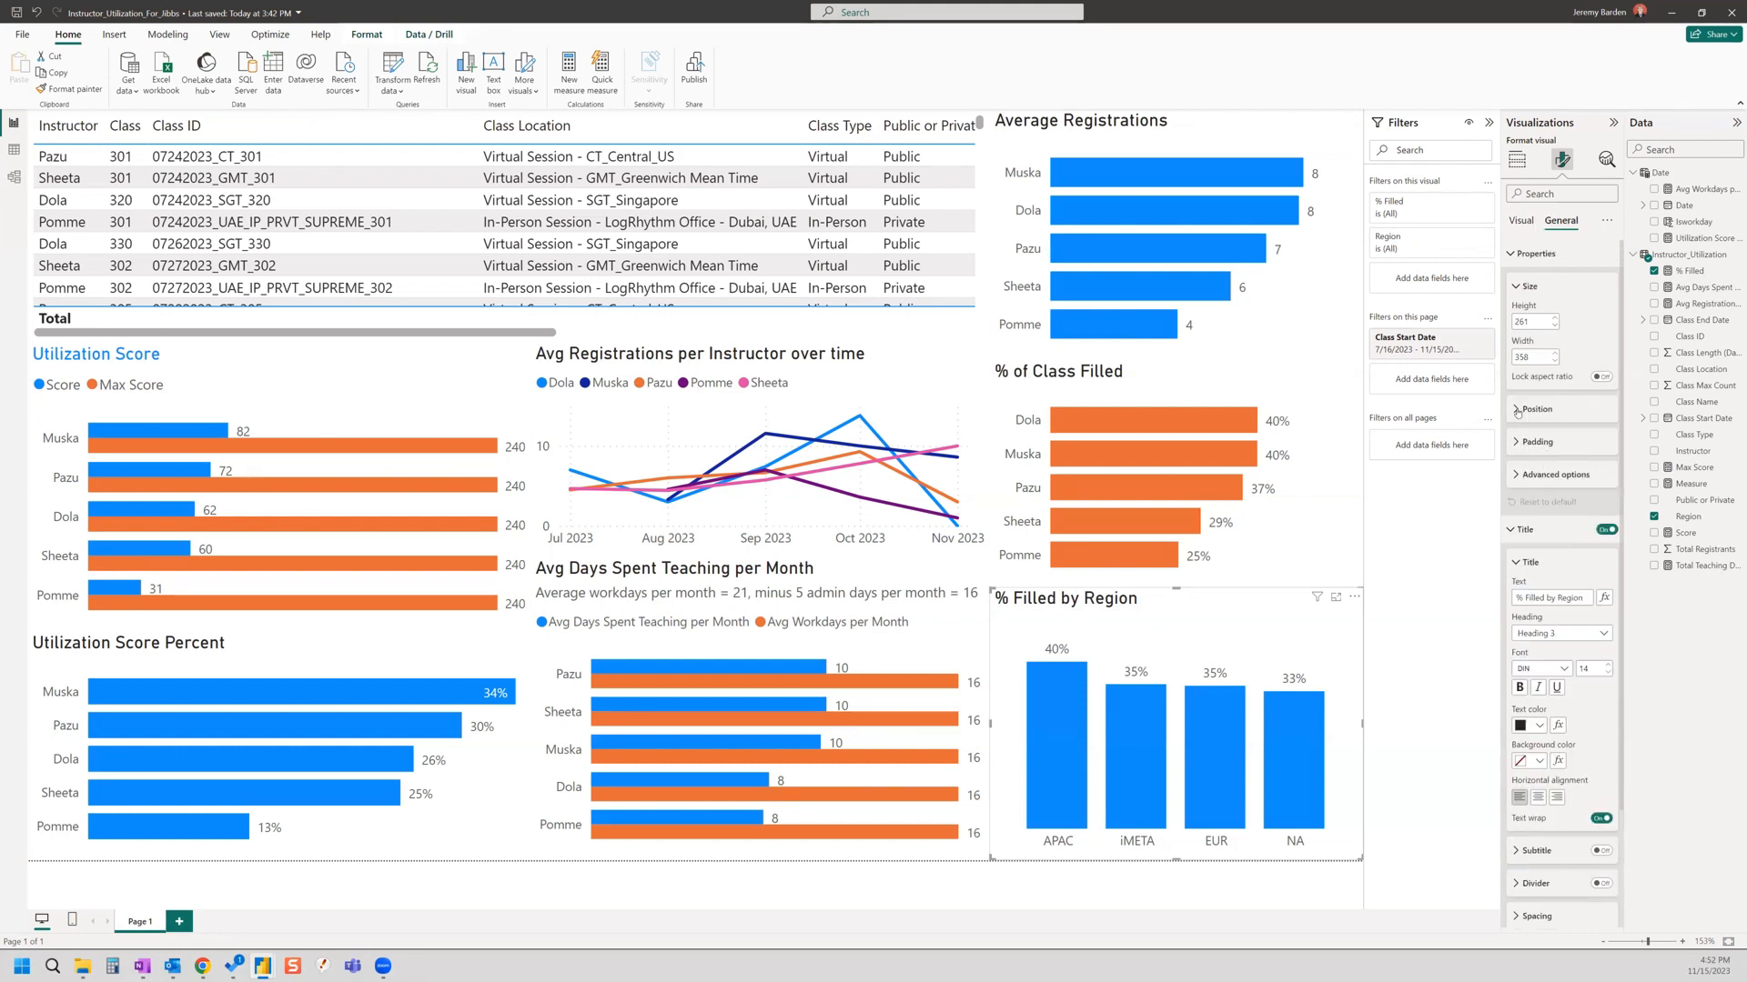
pyautogui.doubleClick(1516, 597)
pyautogui.write('Percent')
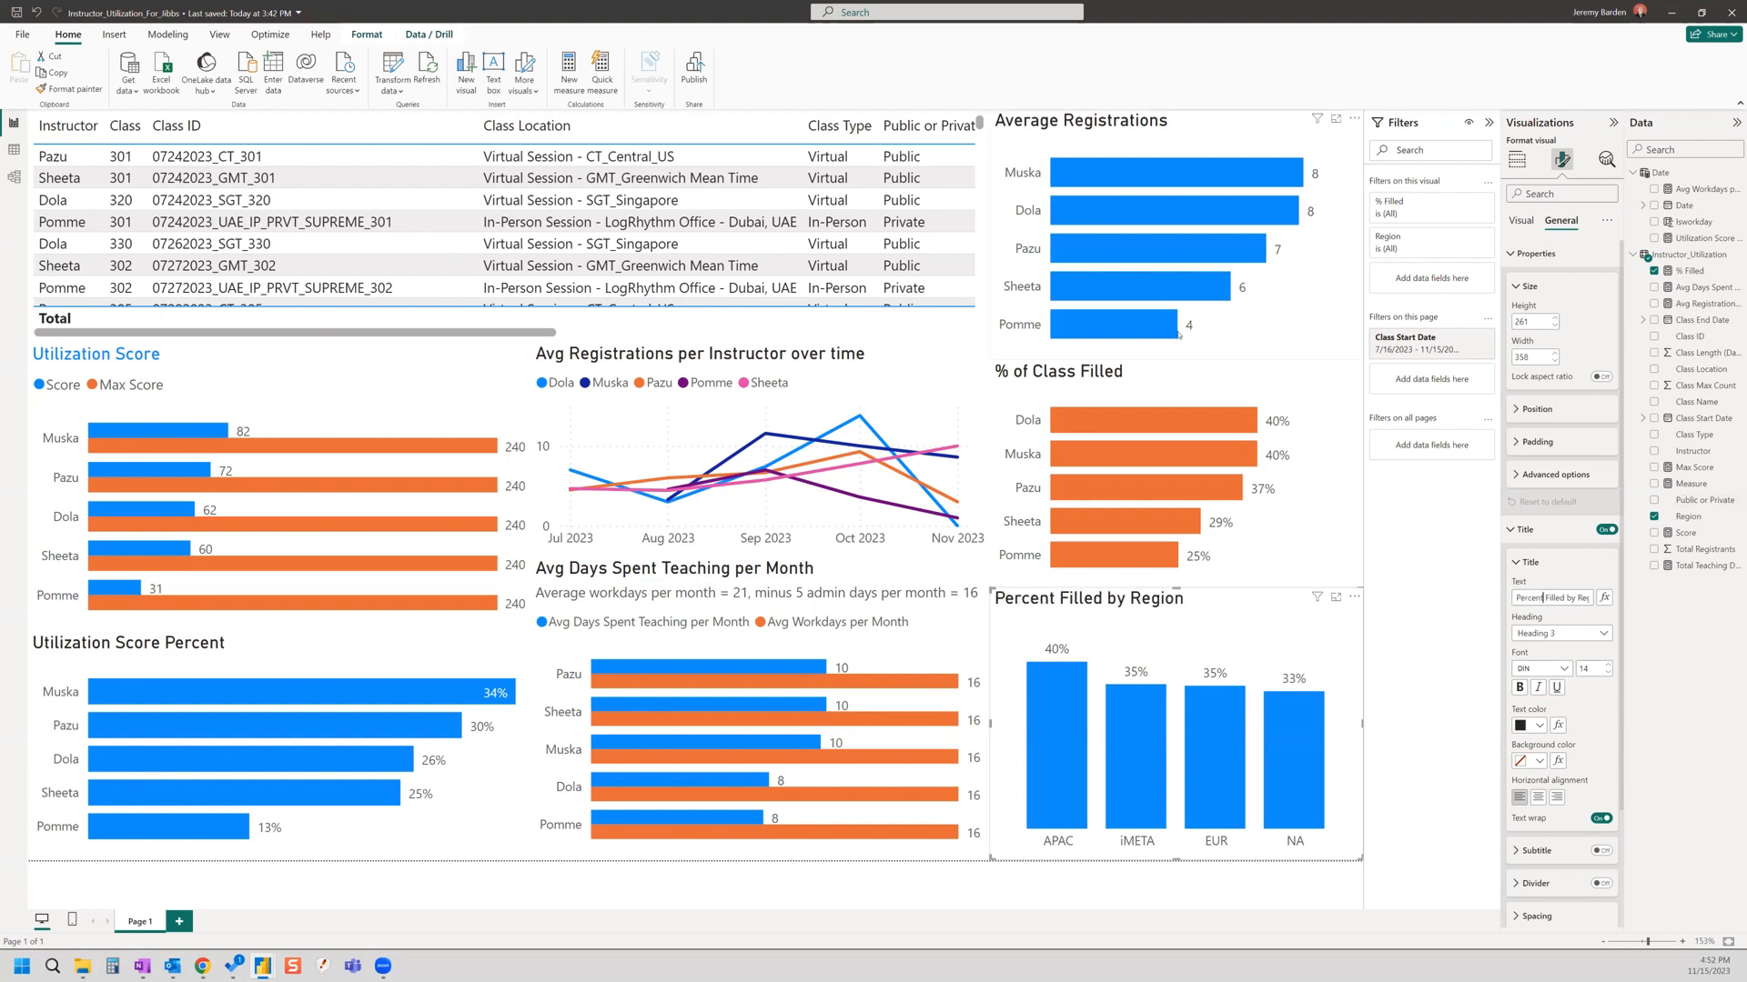
# Step: Change the title of the "% of Class Filled" bar chart to "Percent of Class Filled"
pyautogui.click(1192, 382)
pyautogui.click(1561, 222)
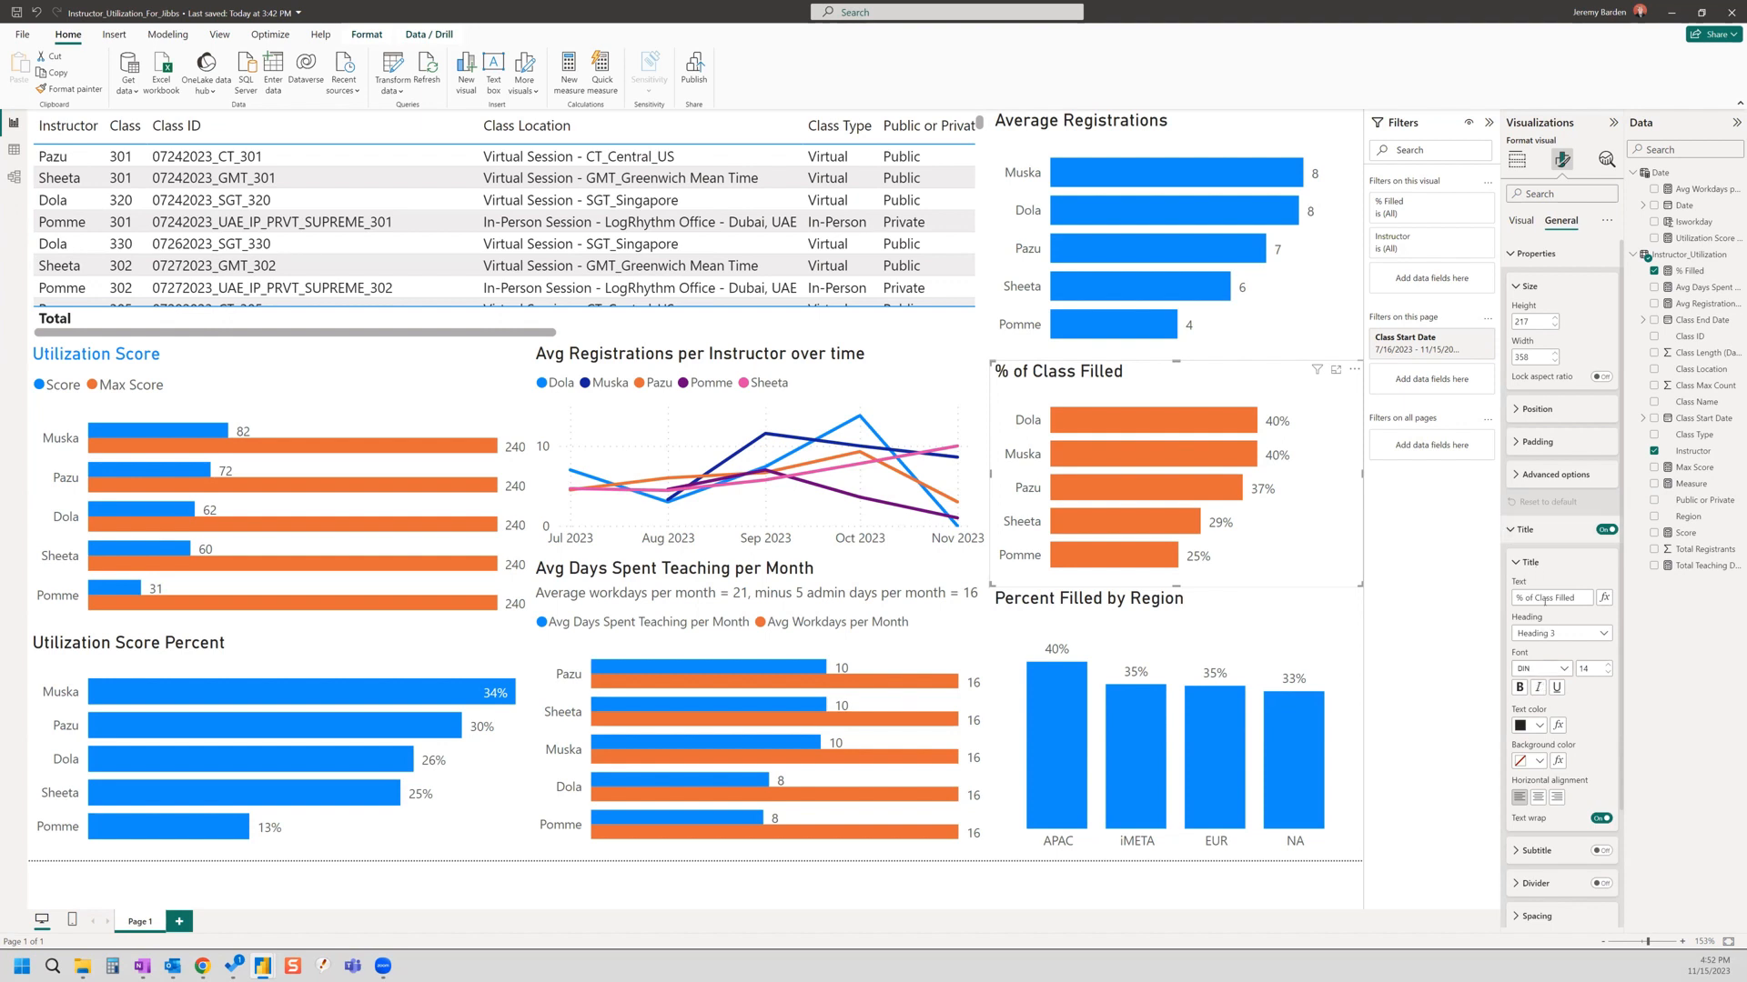
pyautogui.moveTo(1521, 598); pyautogui.dragTo(1500, 599)
pyautogui.write('Percent')
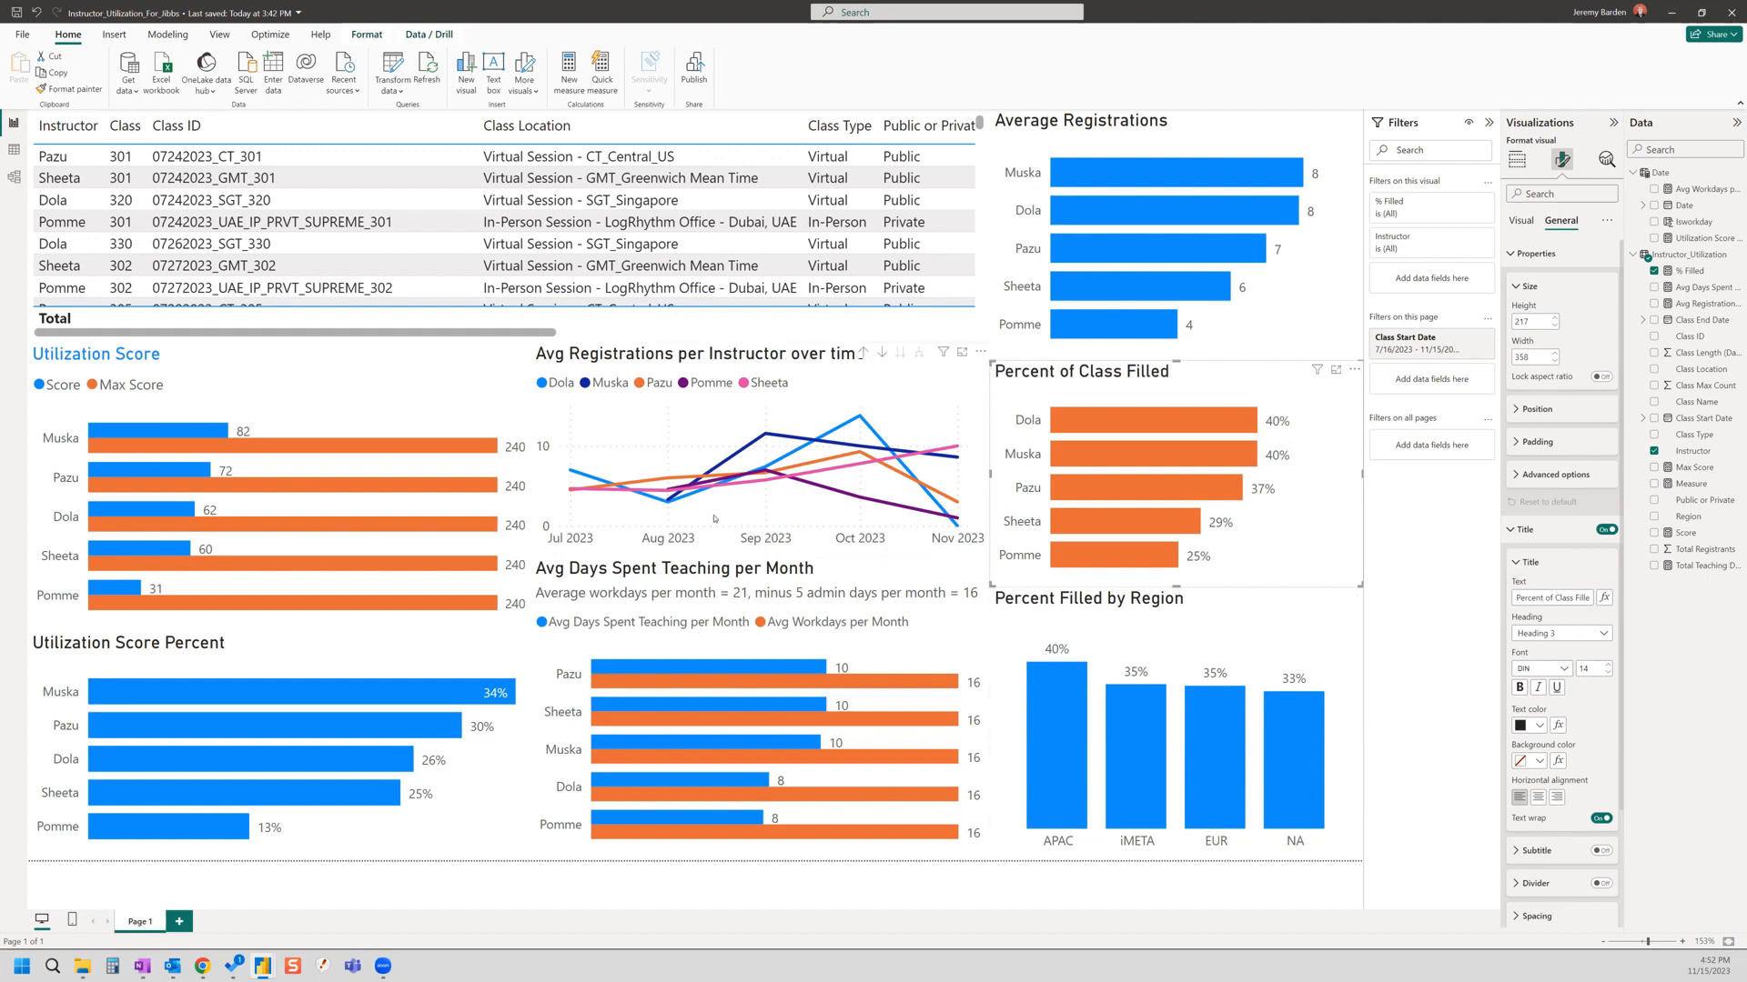
pyautogui.moveTo(715, 519)
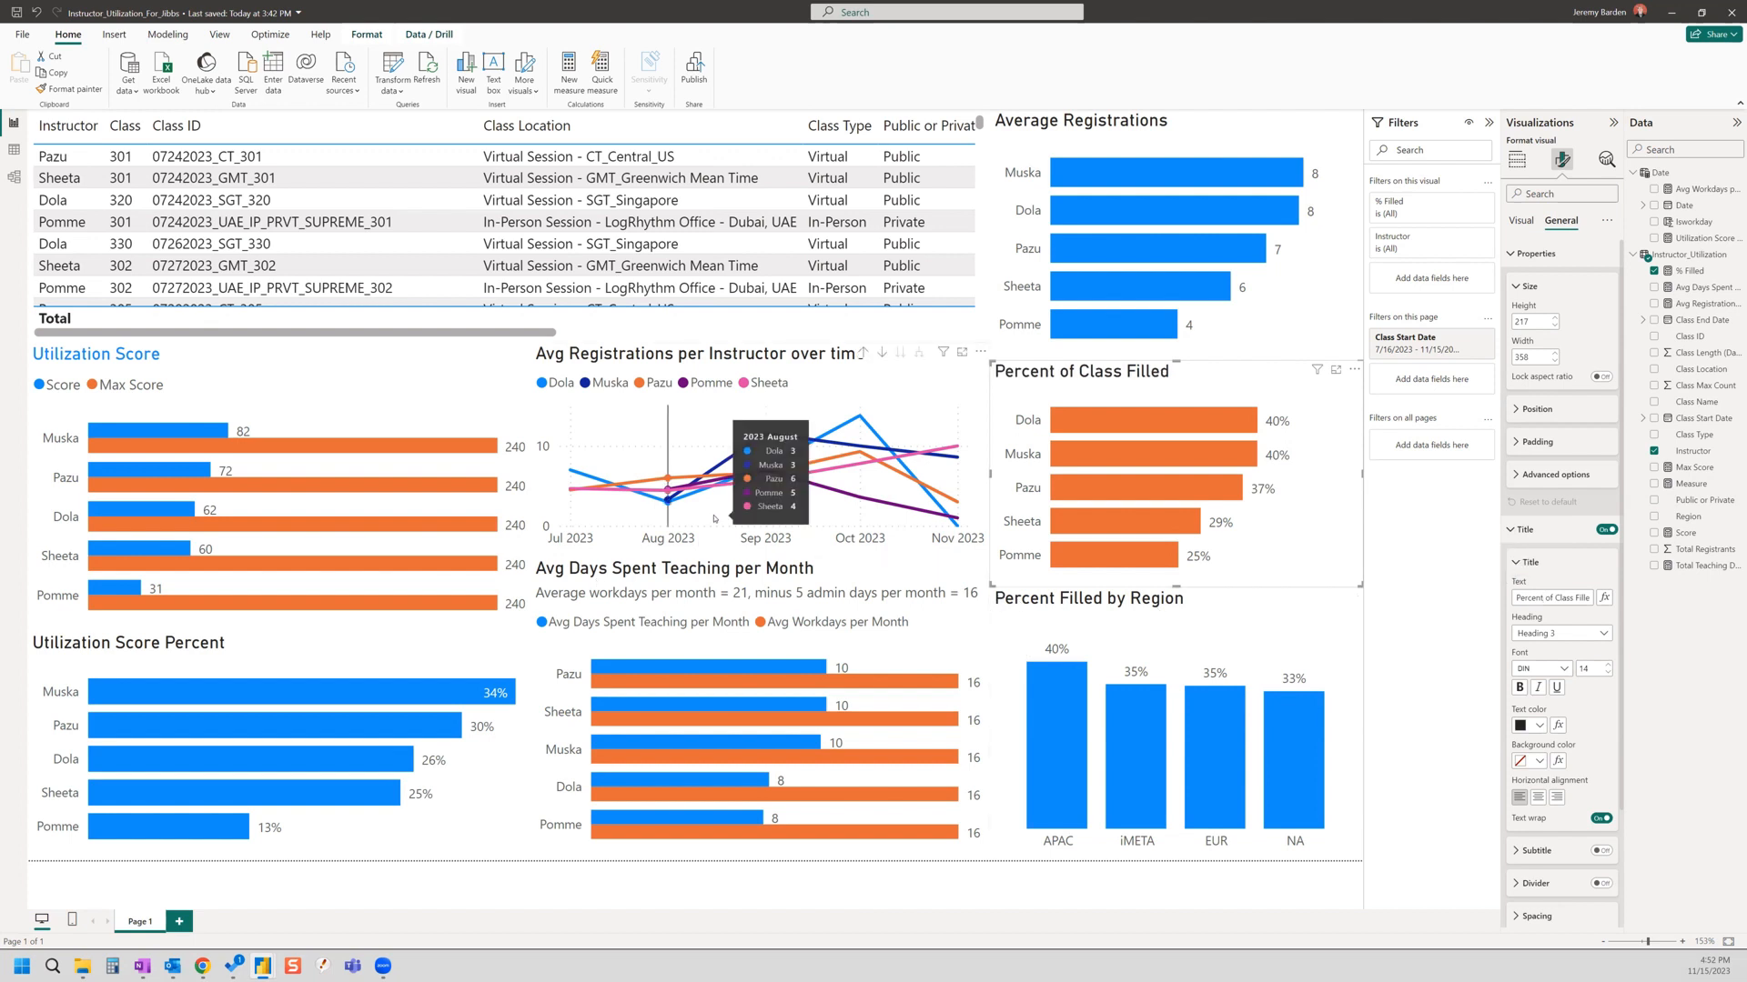